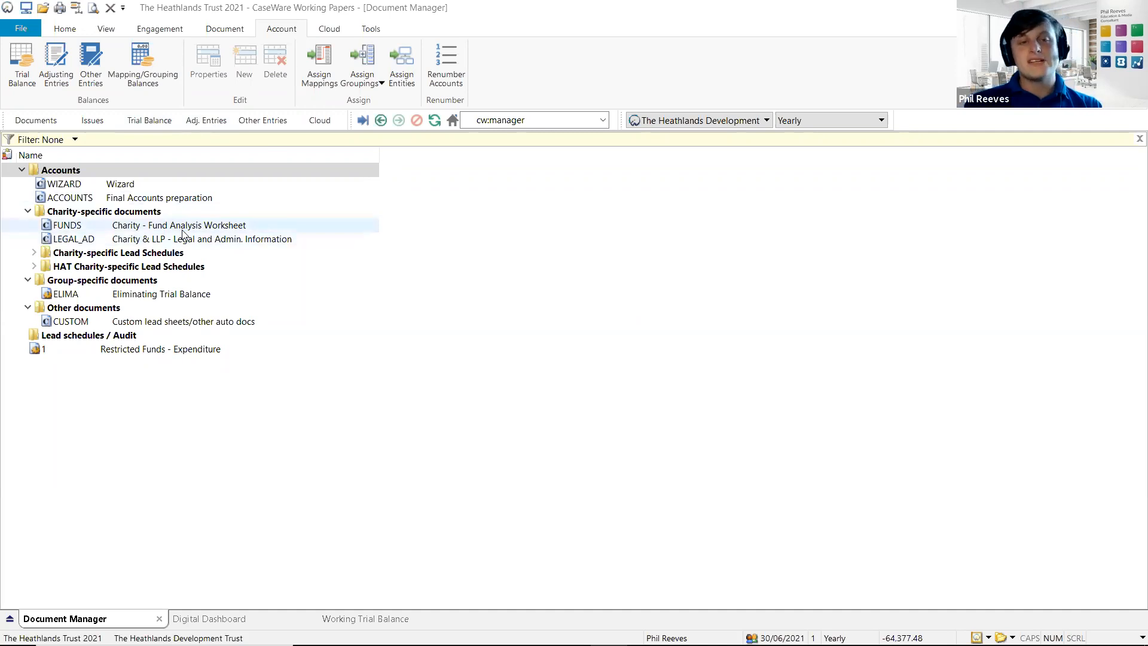
Open the Wizard document and review its Funds page, covering charitable activities, income and expenditure types, and the funds analysis workings.
double_click(149, 182)
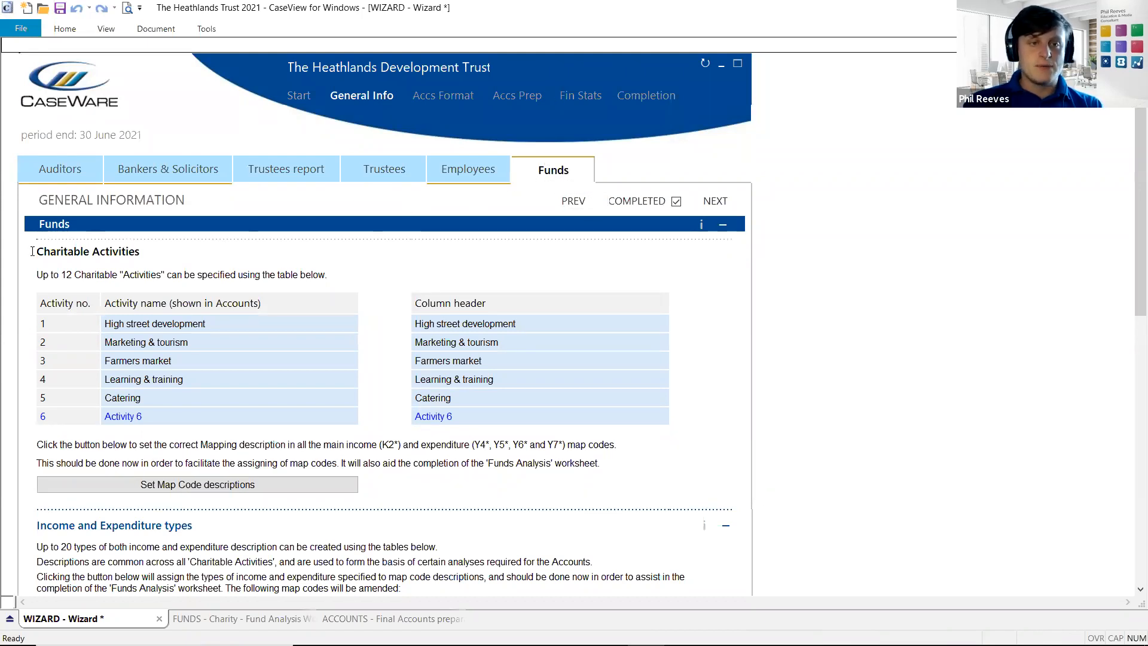
scroll(143, 261, "down", 3)
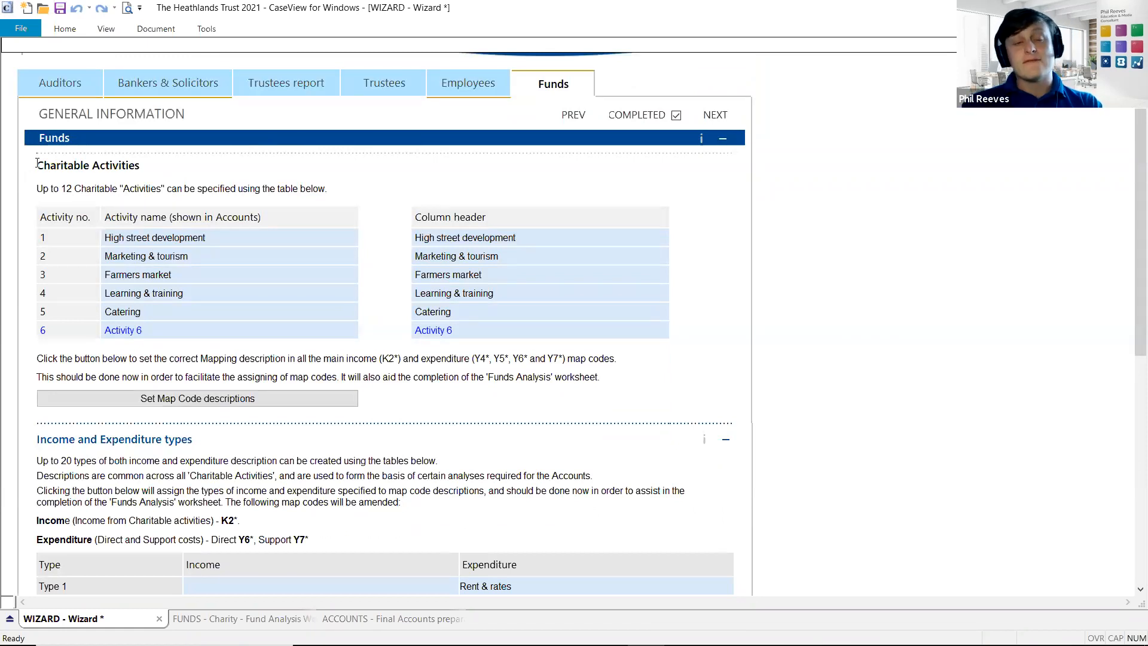
left_click_drag(37, 164, 306, 187)
left_click(306, 188)
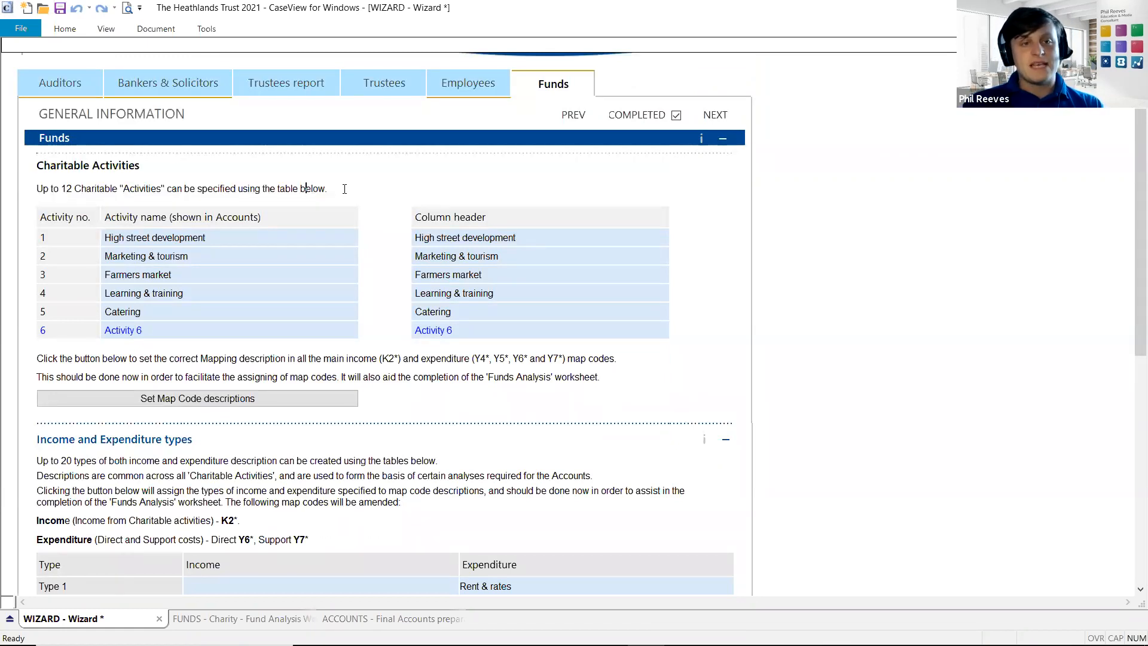
scroll(102, 275, "down", 6)
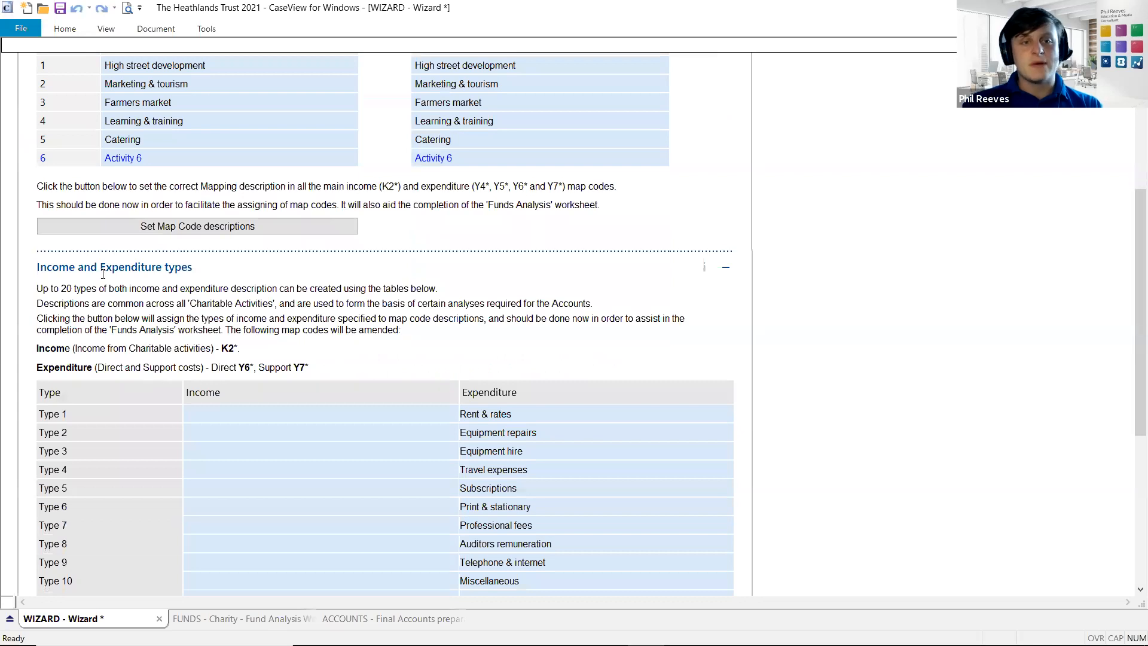
scroll(102, 279, "down", 5)
scroll(105, 279, "down", 5)
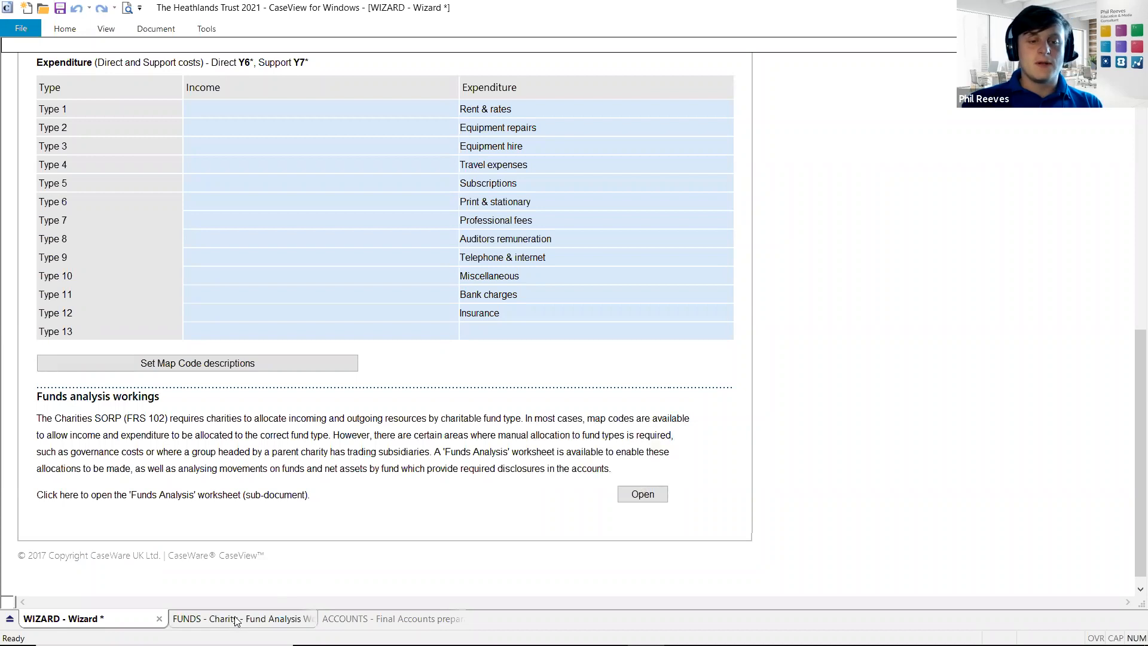
Switch to the Fund Analysis Worksheet, expand all folders to look over the sections, and collapse them all again.
left_click(267, 618)
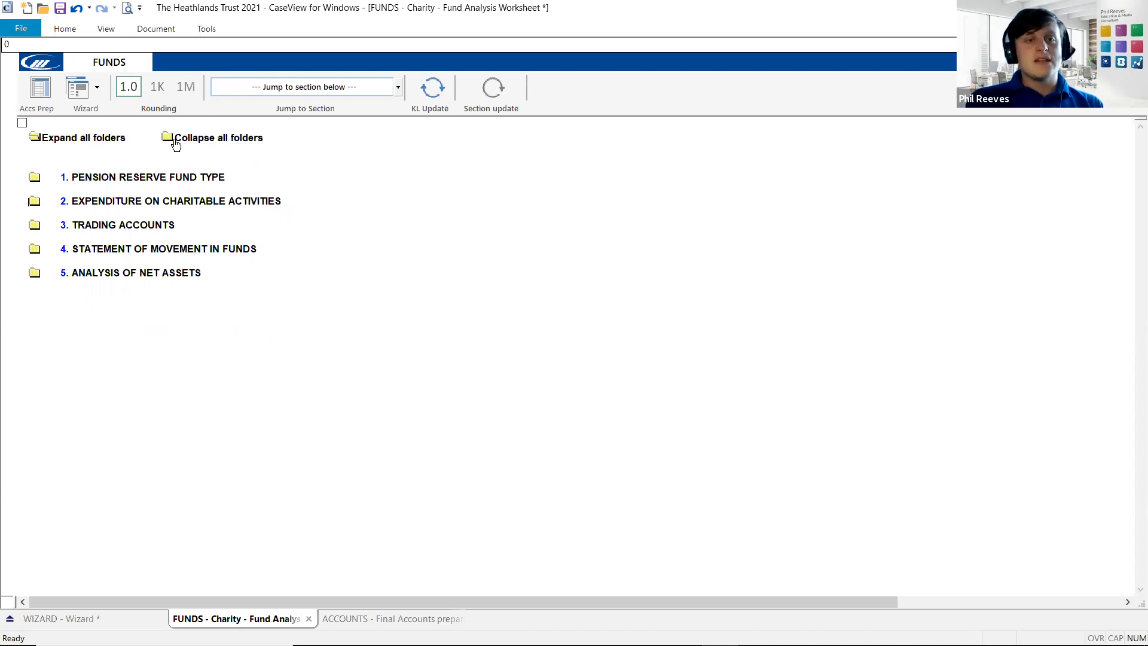
left_click(32, 143)
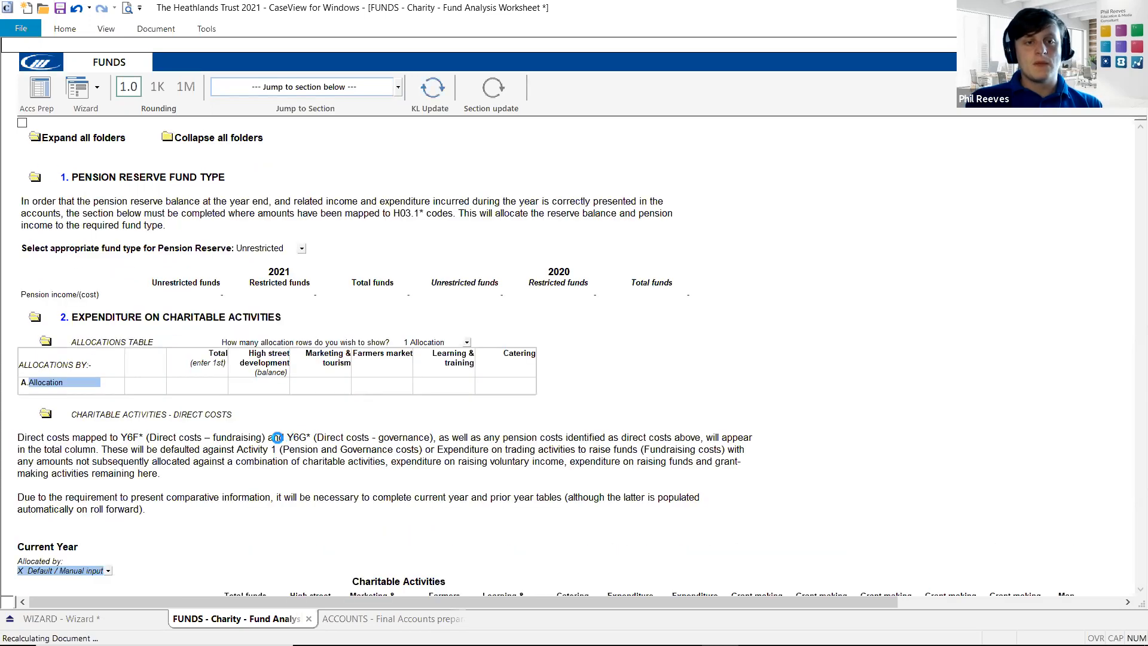
scroll(263, 433, "down", 5)
scroll(258, 431, "up", 5)
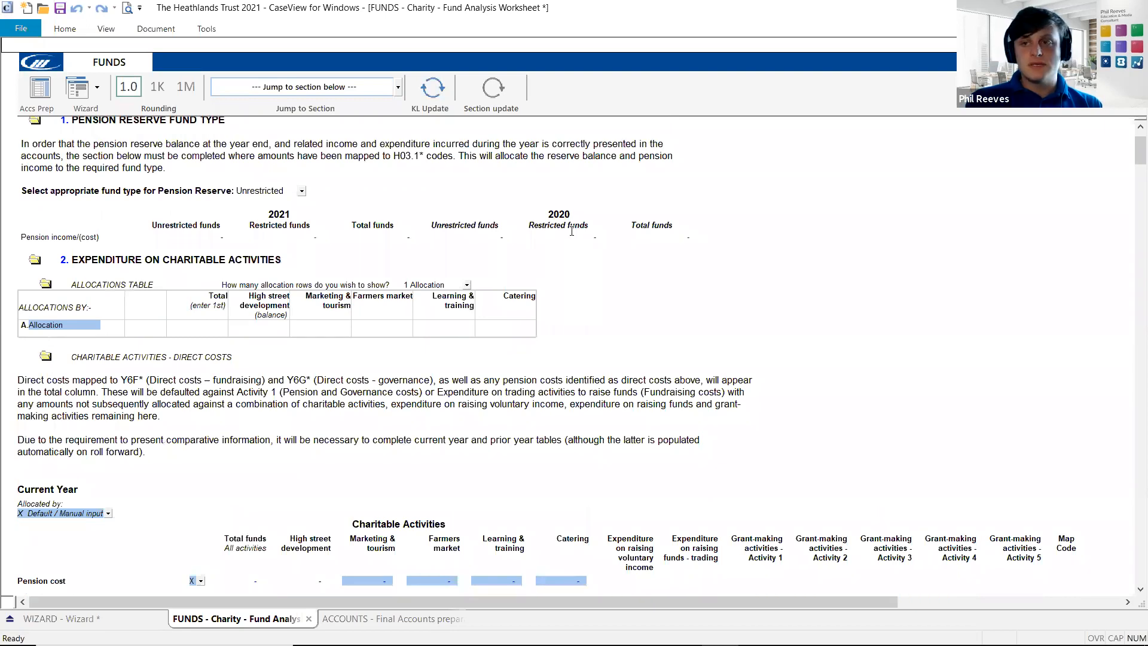
scroll(1129, 128, "up", 2)
scroll(1129, 130, "up", 1)
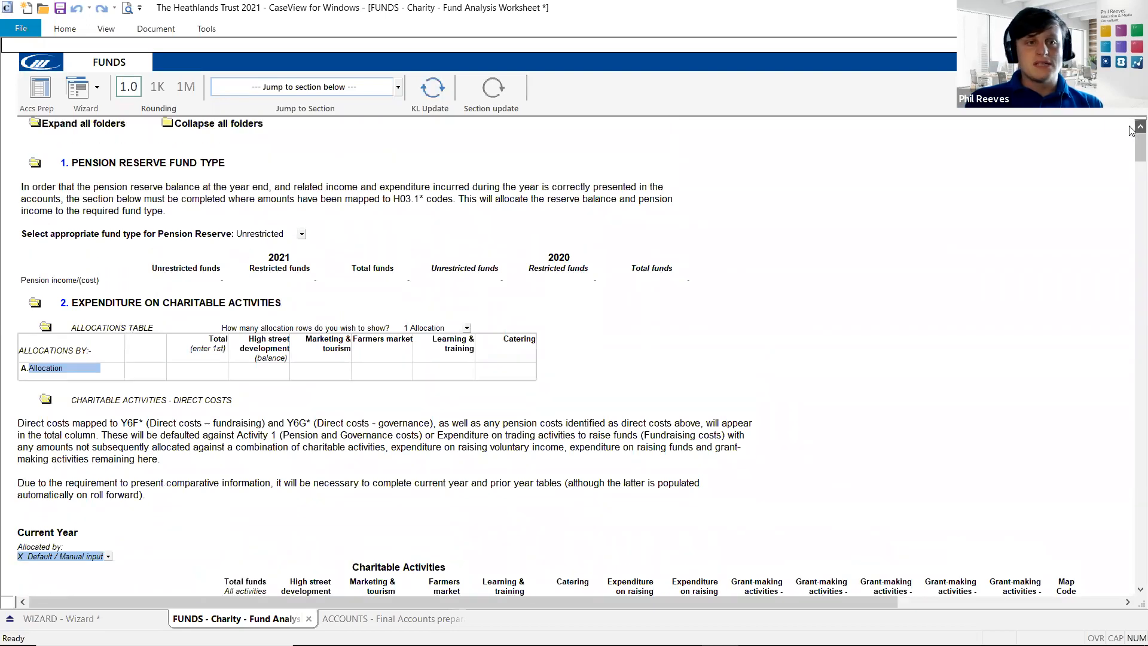
left_click(168, 123)
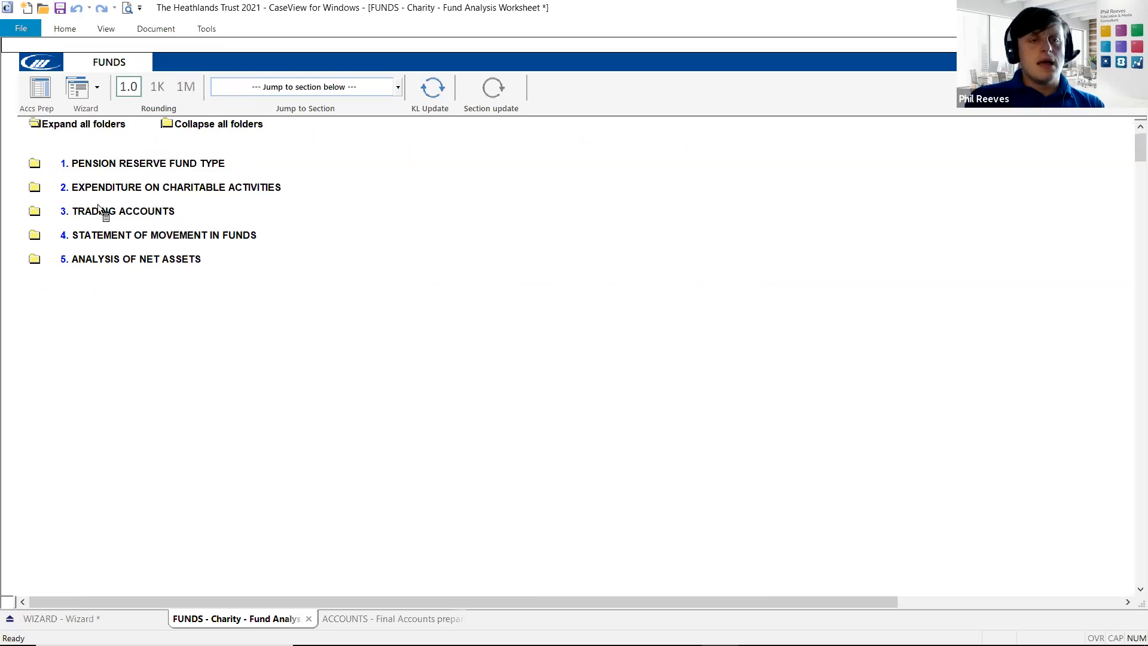
Expand the direct costs under Expenditure on Charitable Activities and hide the skipped text in the worksheet.
left_click(34, 187)
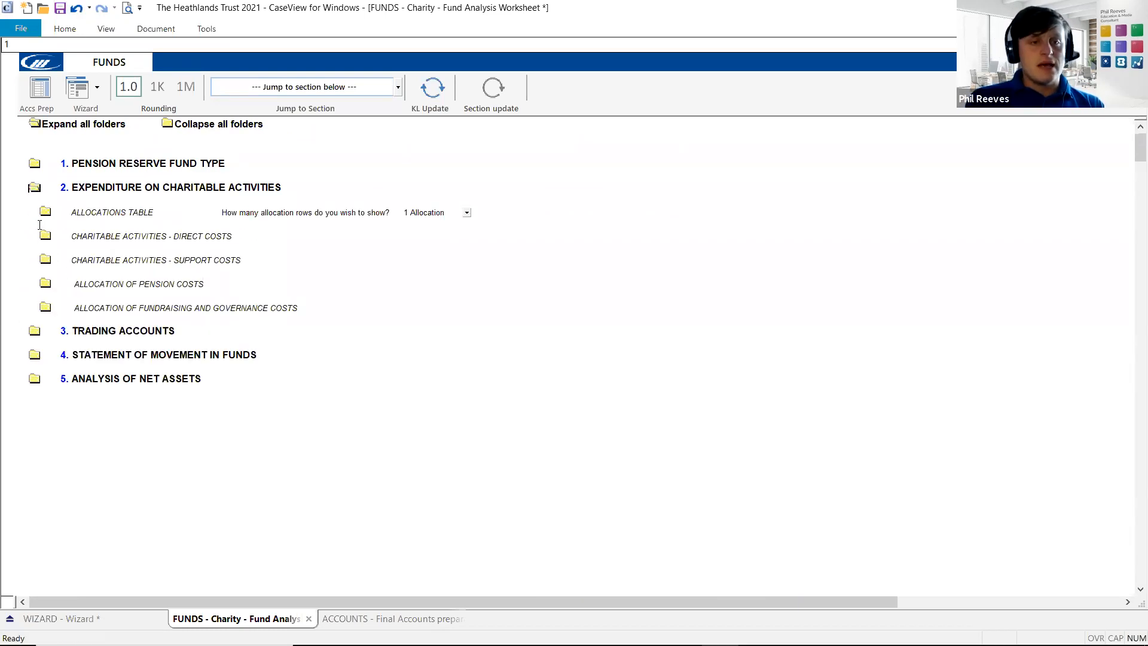
left_click(46, 237)
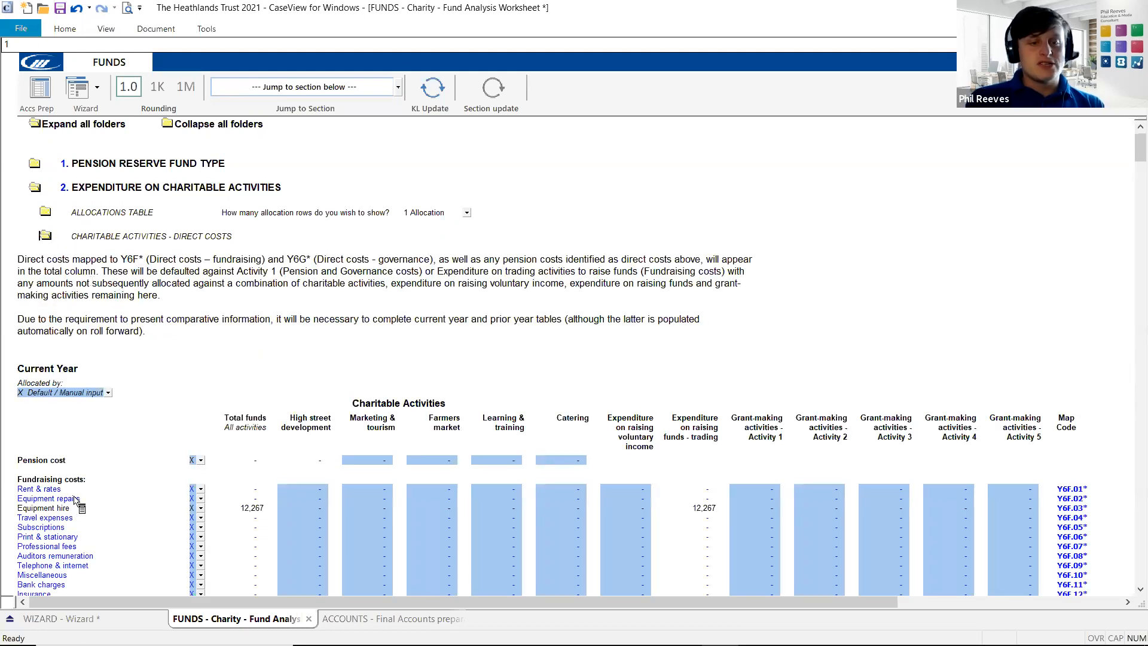
scroll(54, 514, "down", 2)
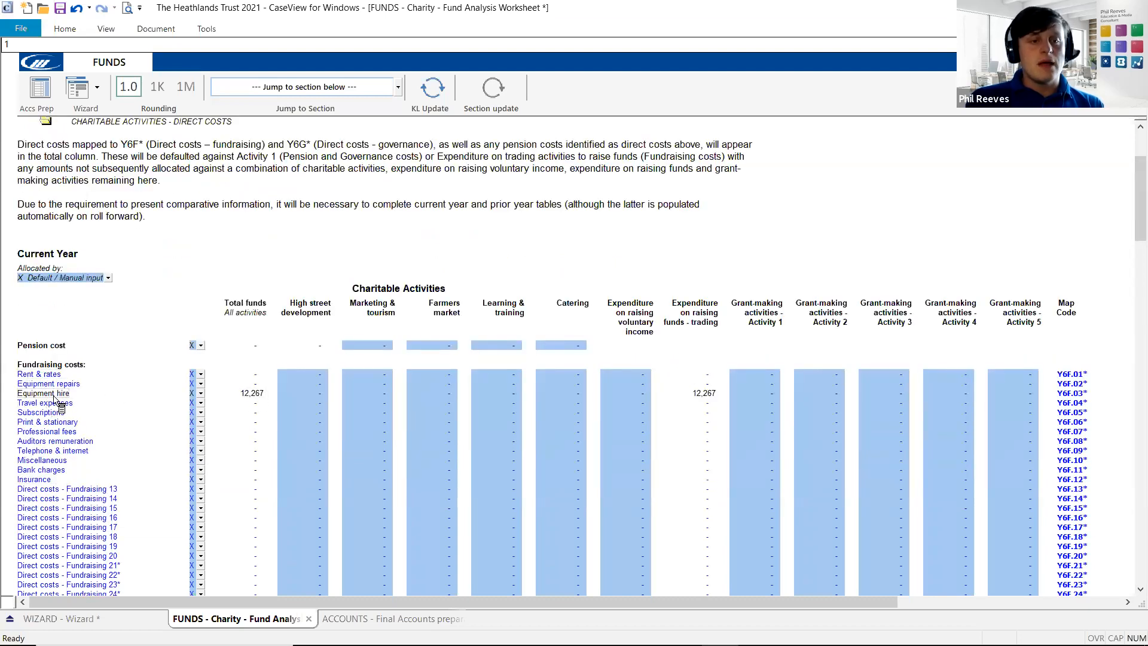
left_click(105, 29)
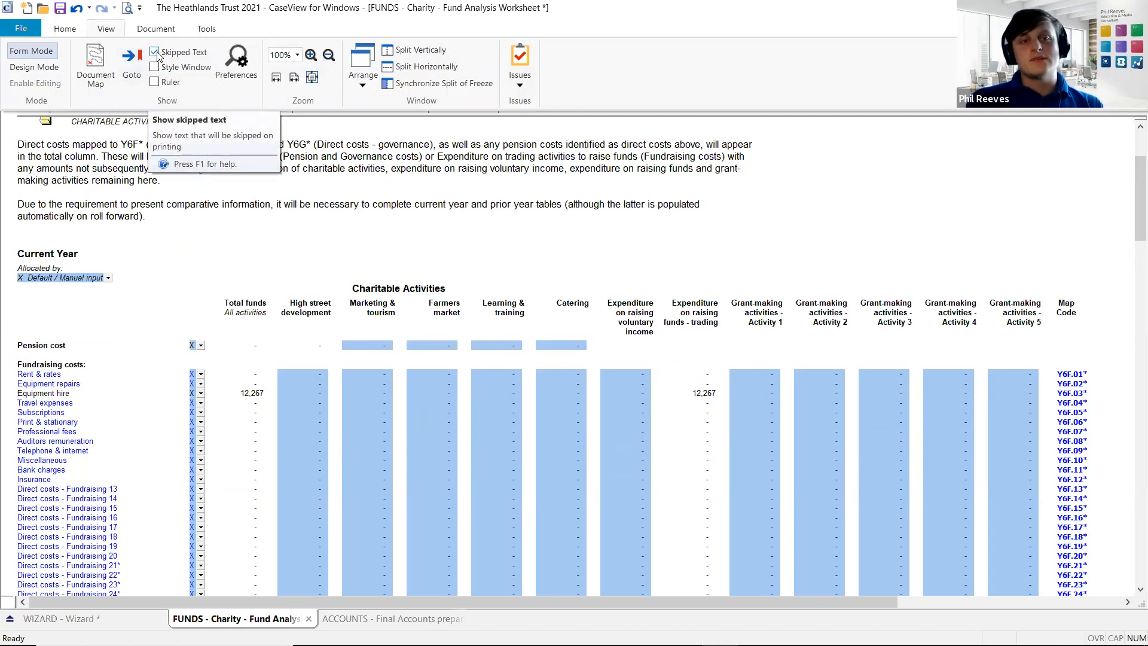
left_click(156, 53)
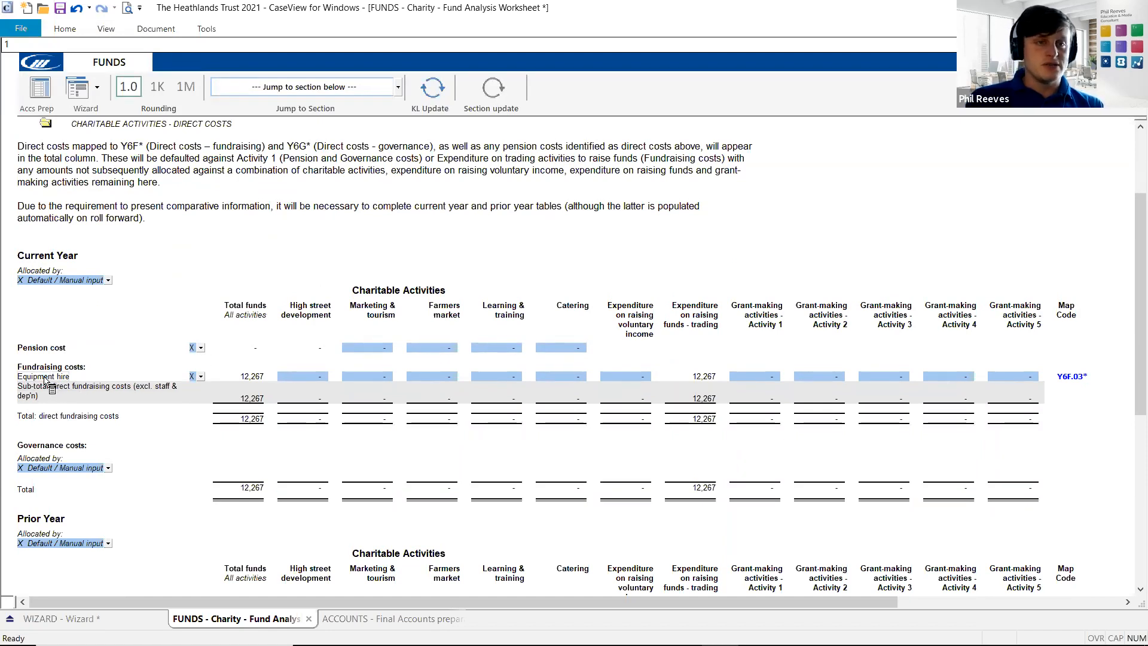
Show the worksheet's skipped text again.
scroll(45, 380, "down", 1)
left_click(106, 29)
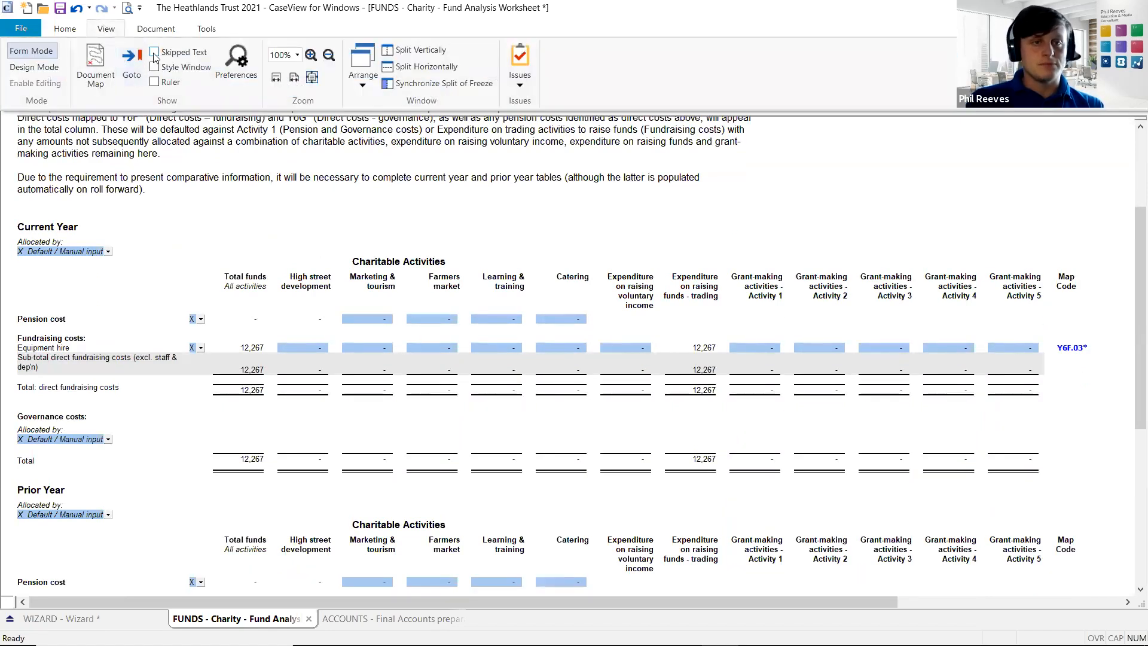
left_click(154, 53)
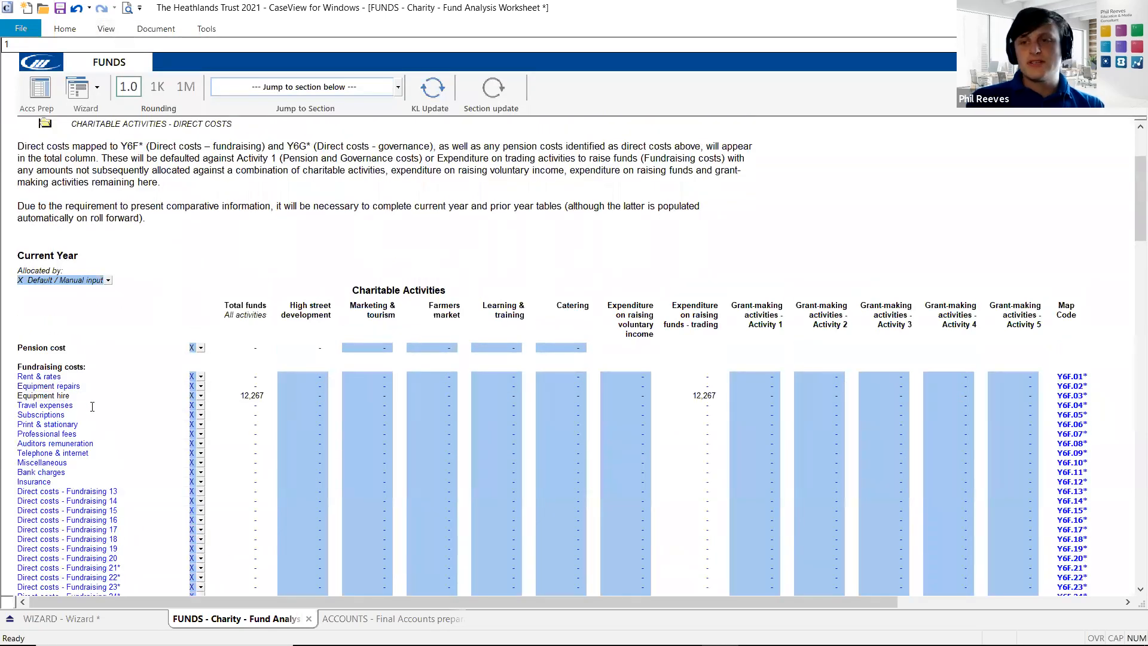
Collapse the Expenditure on Charitable Activities section and expand the Pension Reserve Fund Type section.
left_click_drag(1132, 213, 1129, 189)
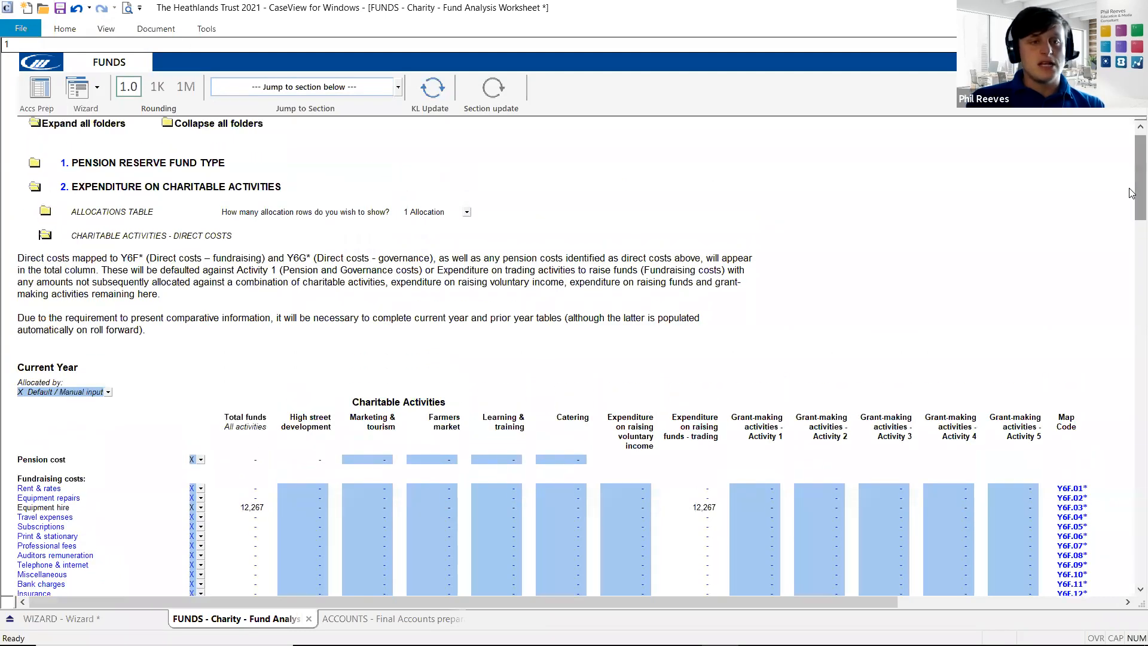
left_click(34, 186)
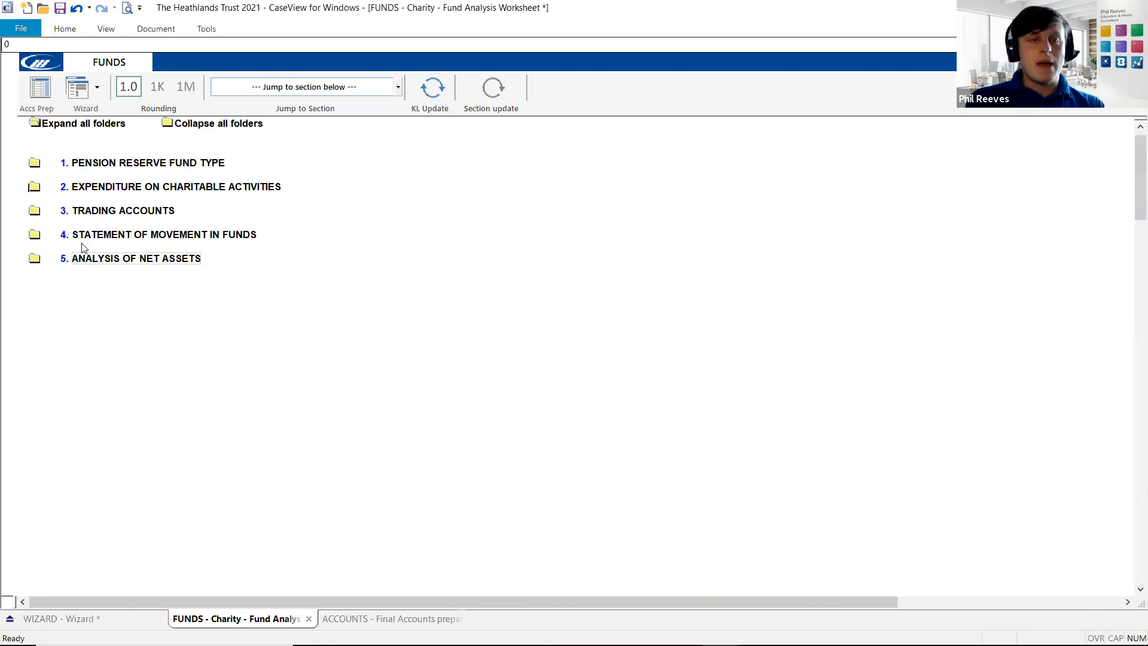
left_click(42, 168)
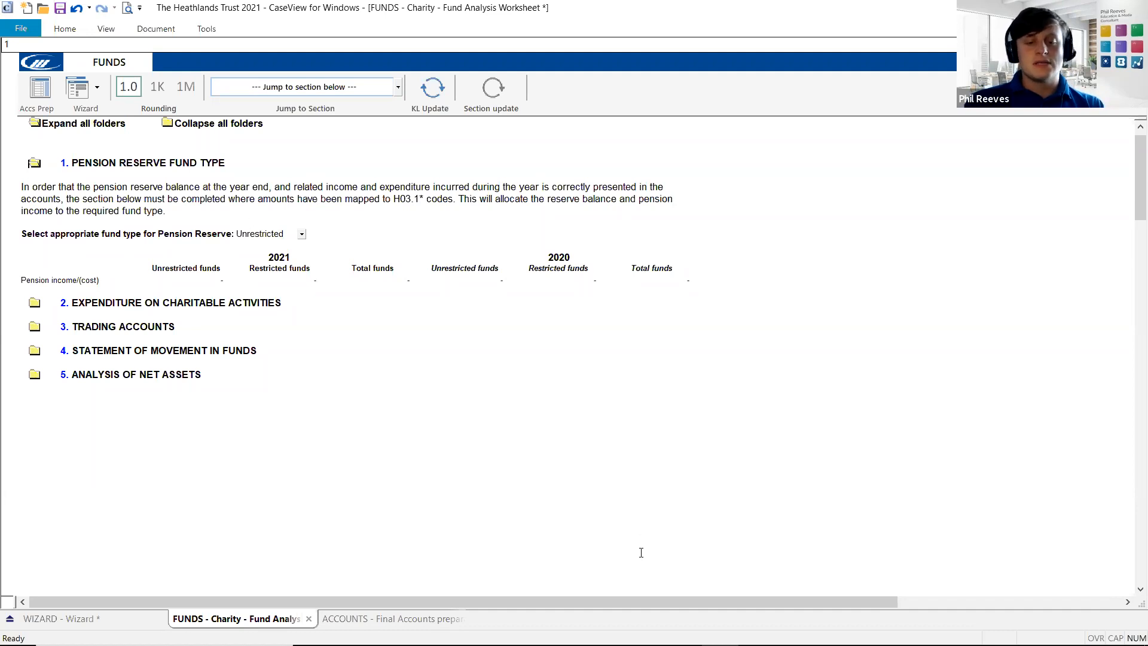
In CaseWare Working Papers, examine pension reserve codes H03.11 to H03.13 under H03 in the mapping assignment, leaving all mappings unassigned.
key("super")
left_click(609, 631)
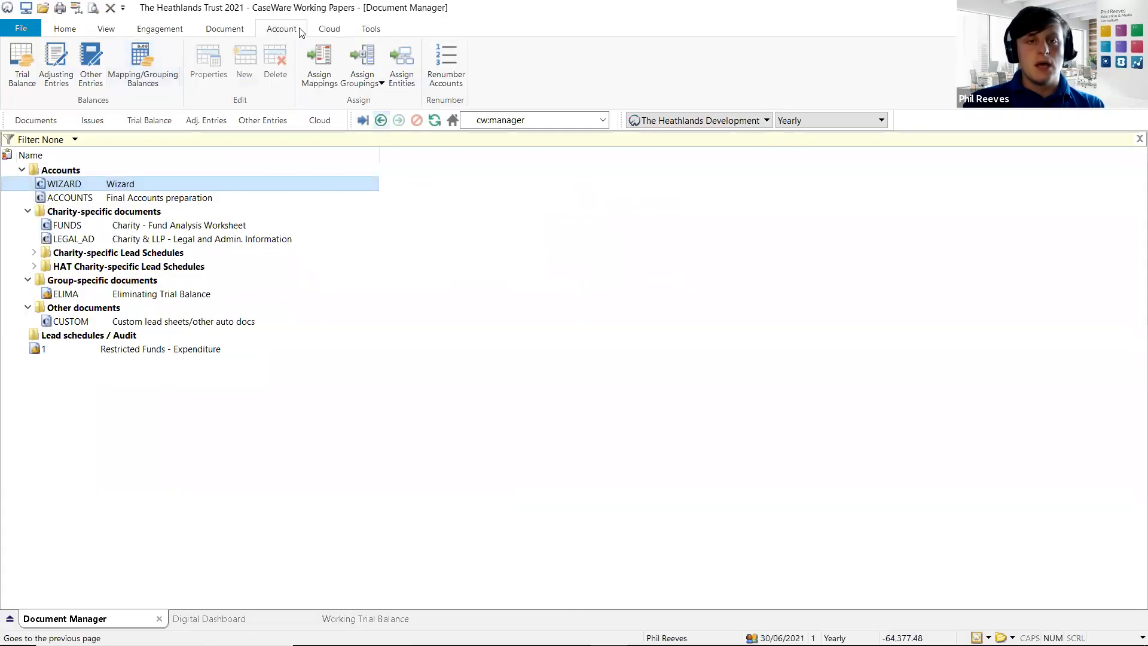
left_click(320, 65)
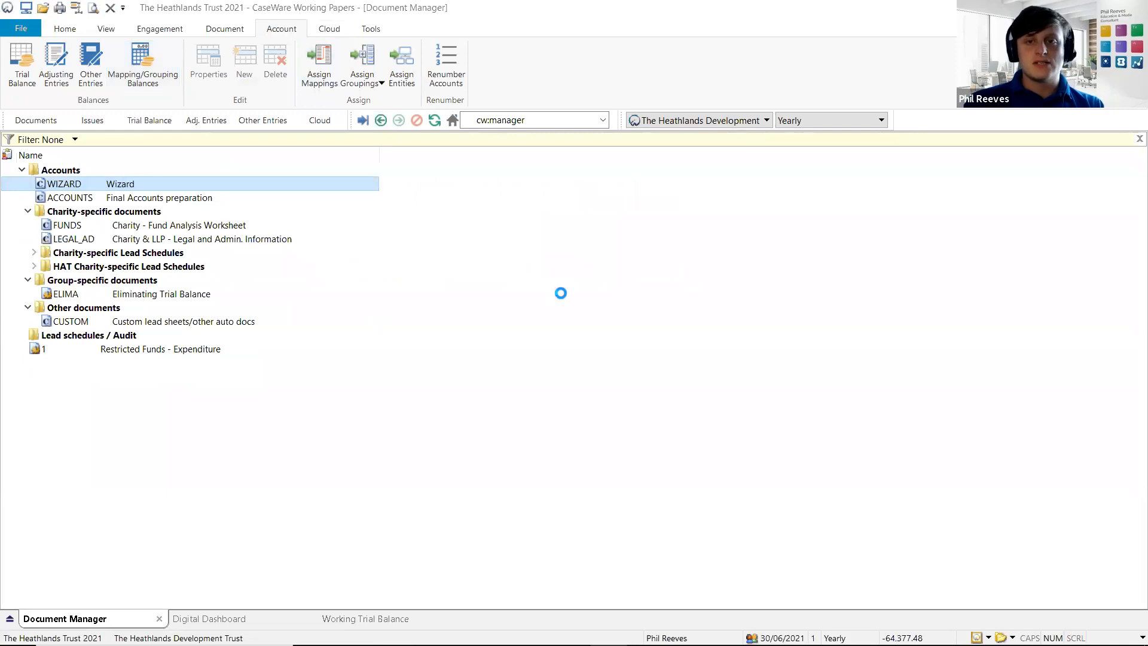
scroll(624, 323, "down", 20)
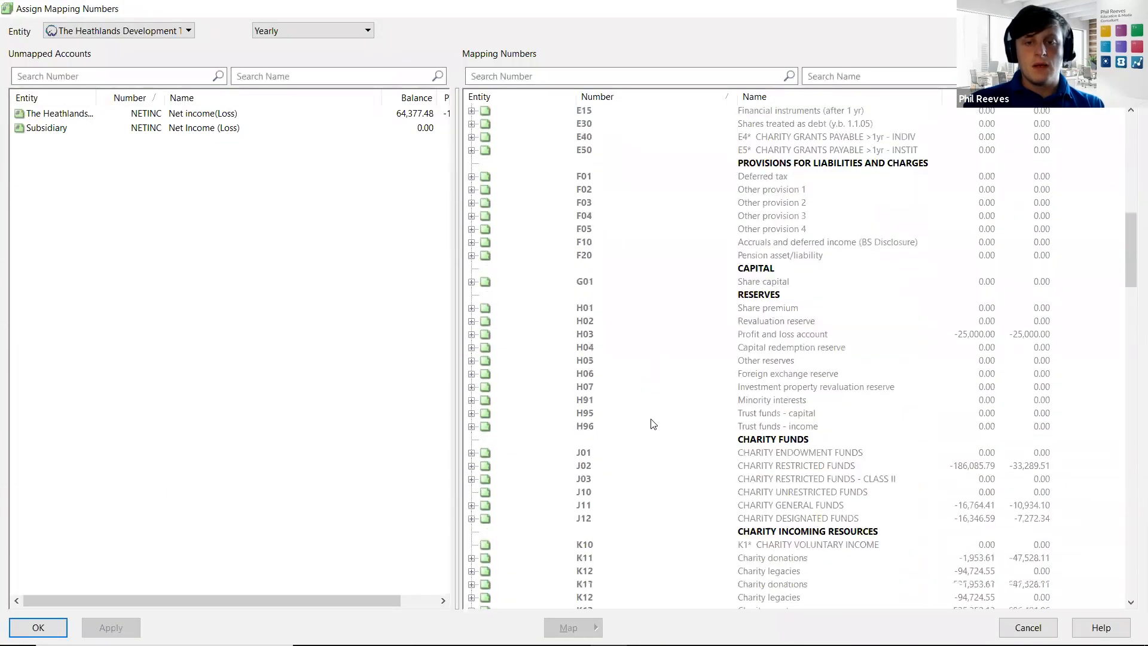
double_click(783, 228)
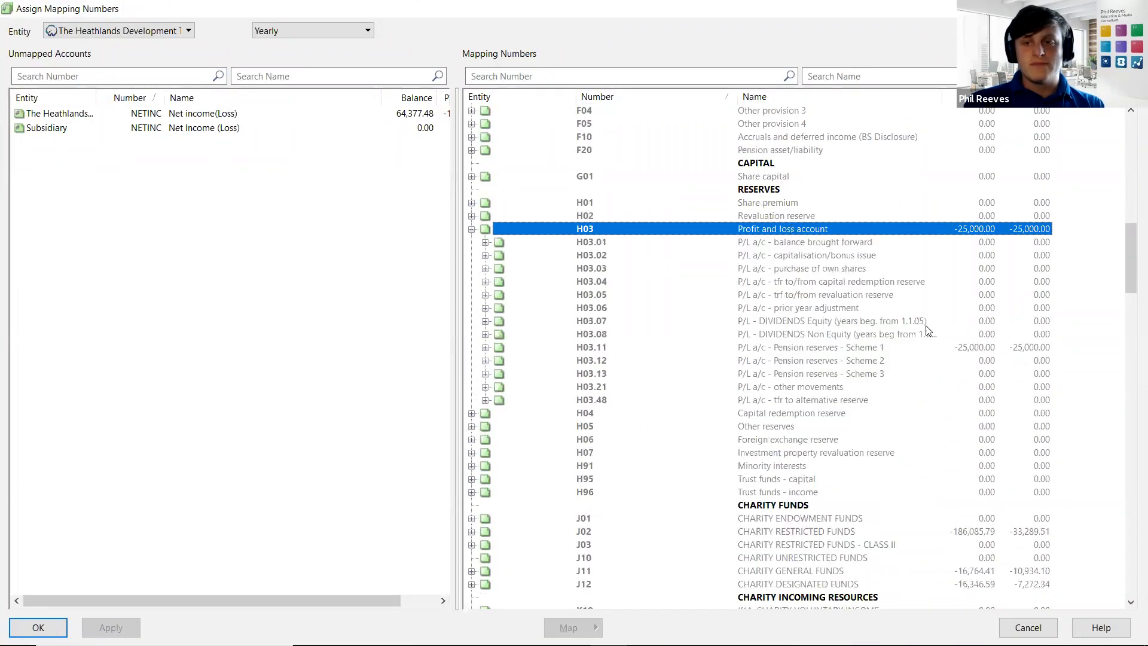
left_click(824, 352)
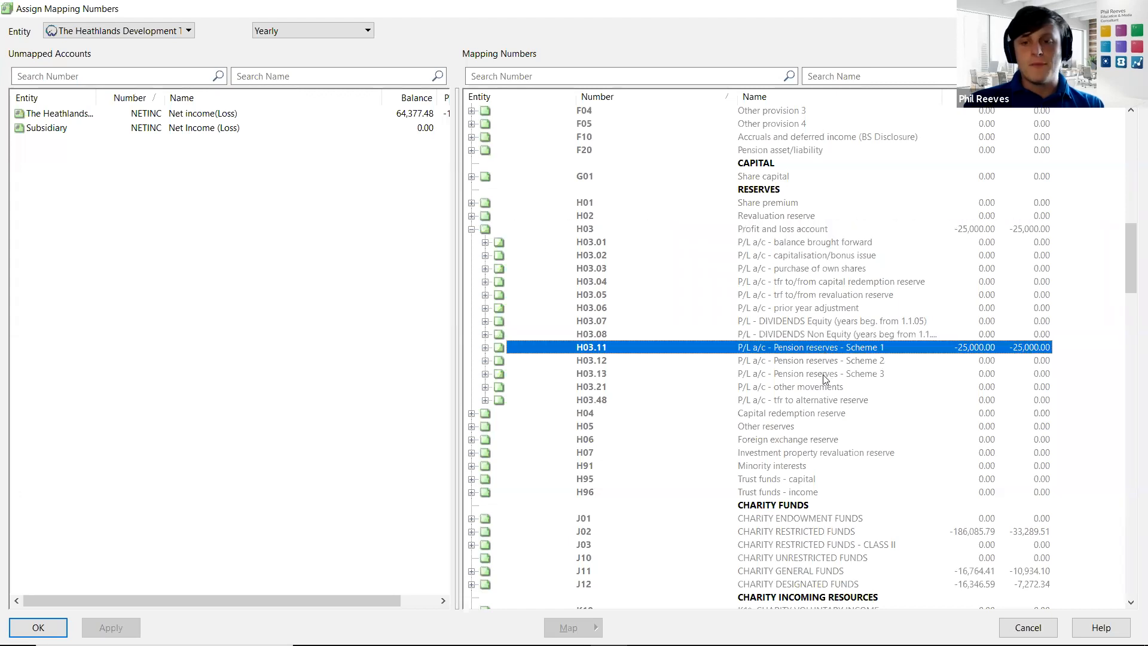
left_click(825, 377, "shift")
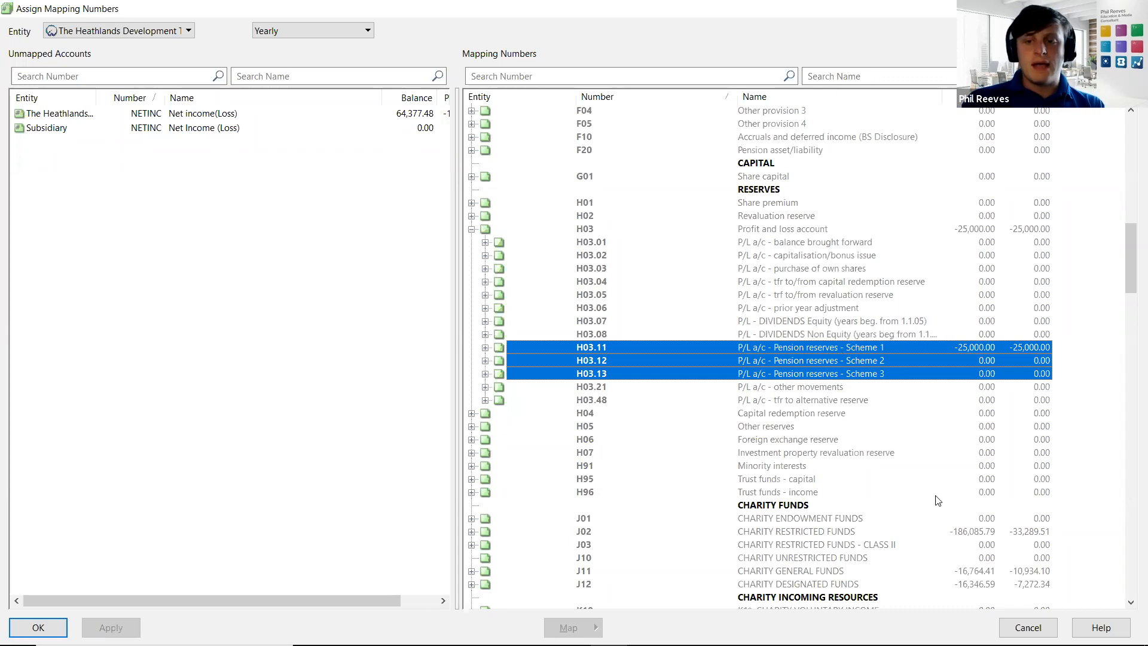
left_click(1019, 625)
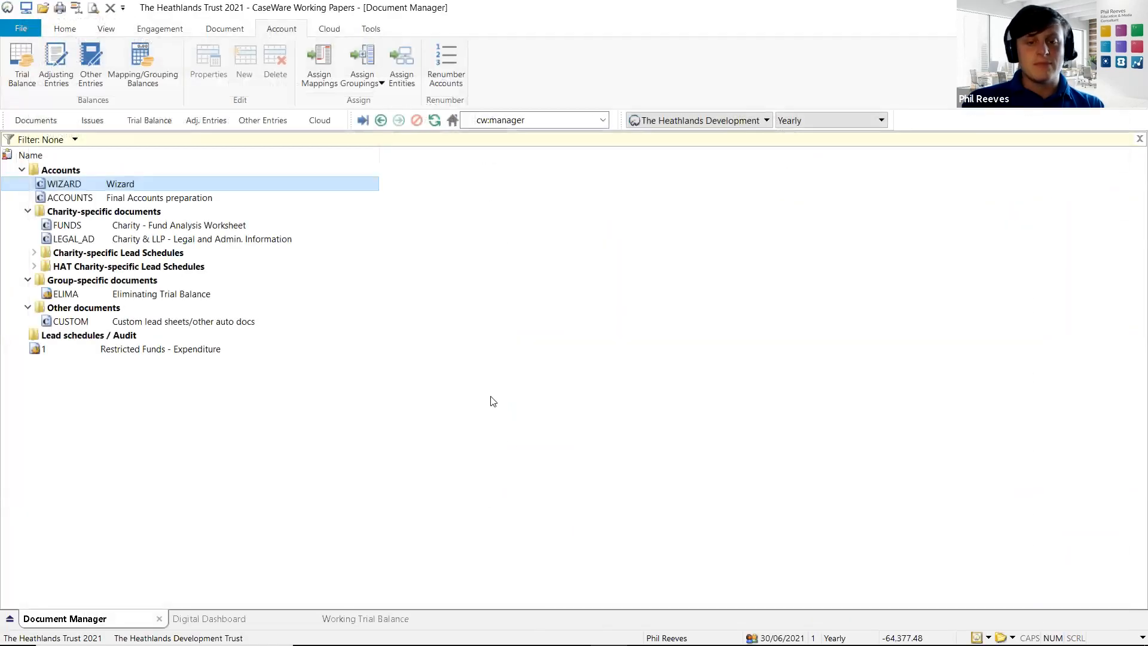
Switch back to the Fund Analysis Worksheet, review the fund type options for the Pension Reserve, and choose Unrestricted.
mouse_move(682, 634)
left_click(719, 630)
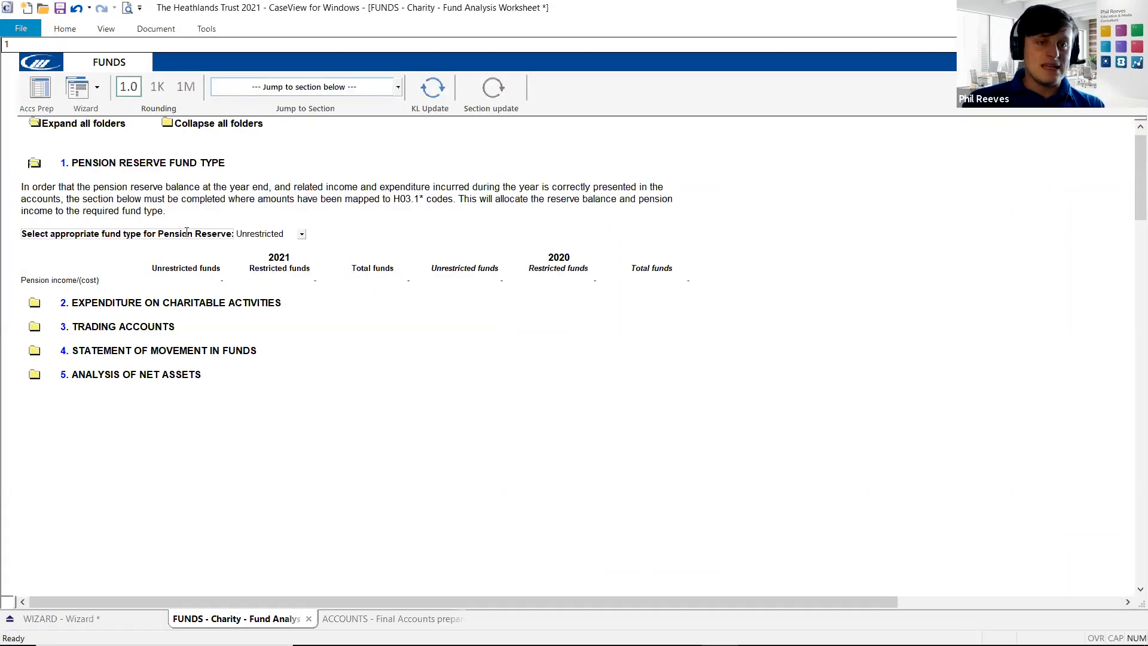
left_click(301, 235)
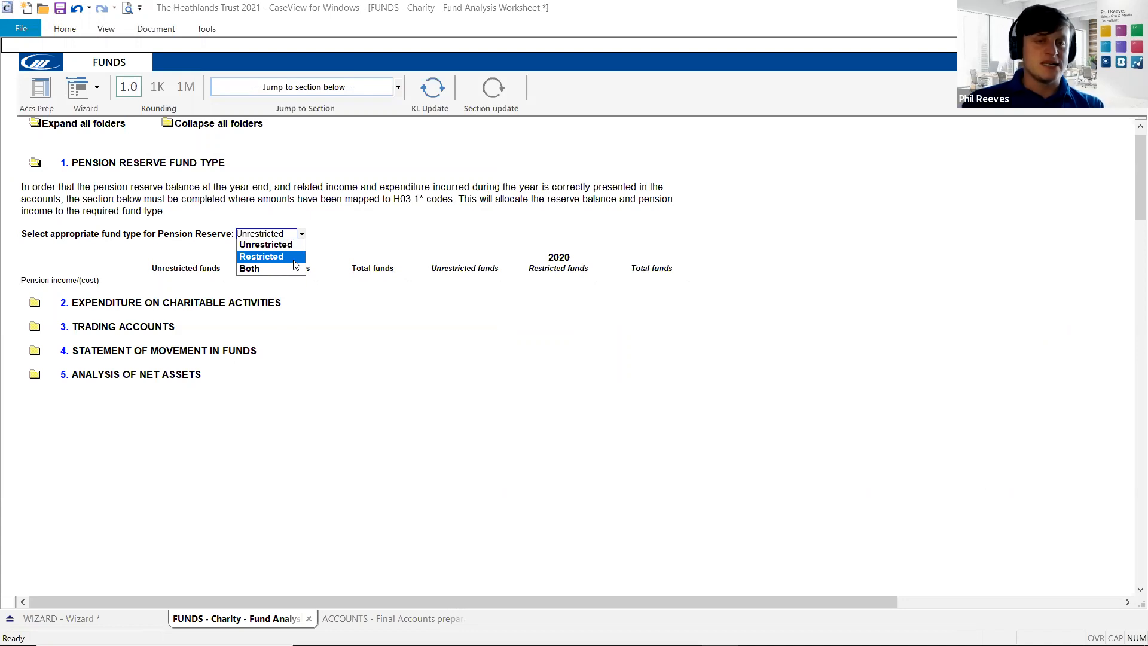
left_click(307, 237)
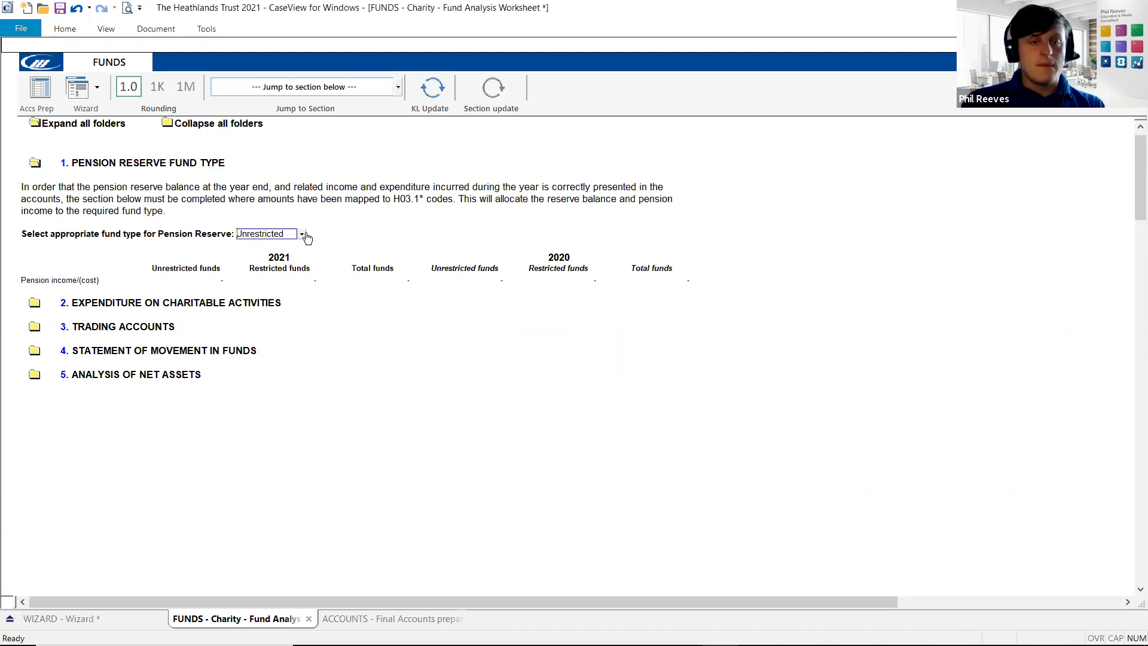
left_click(303, 235)
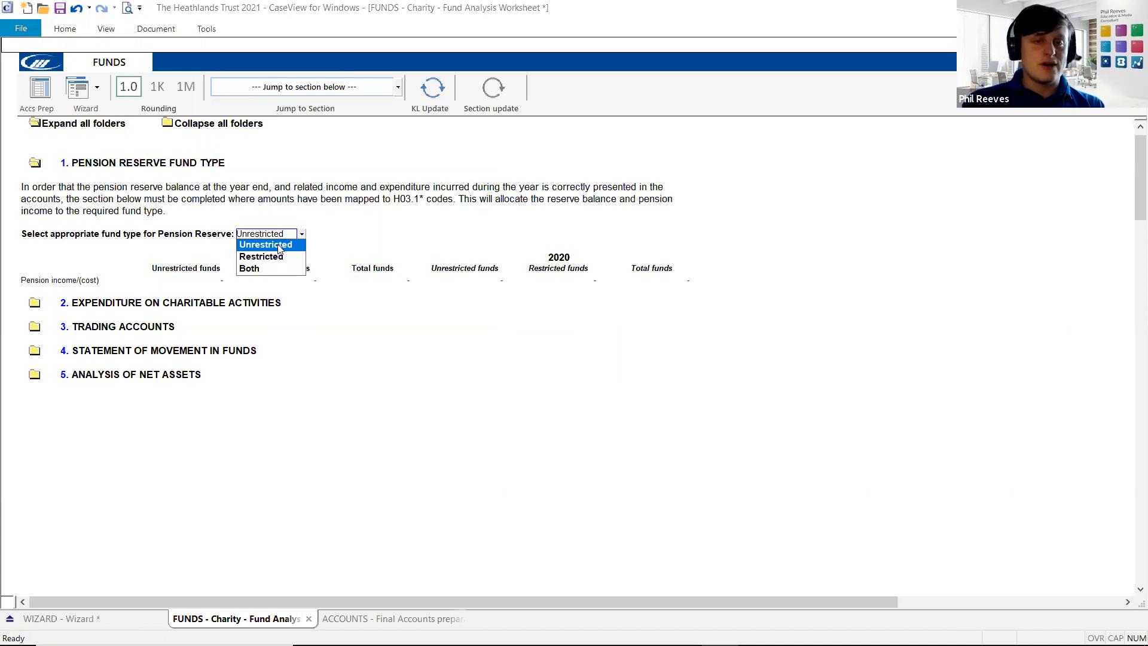
left_click(279, 246)
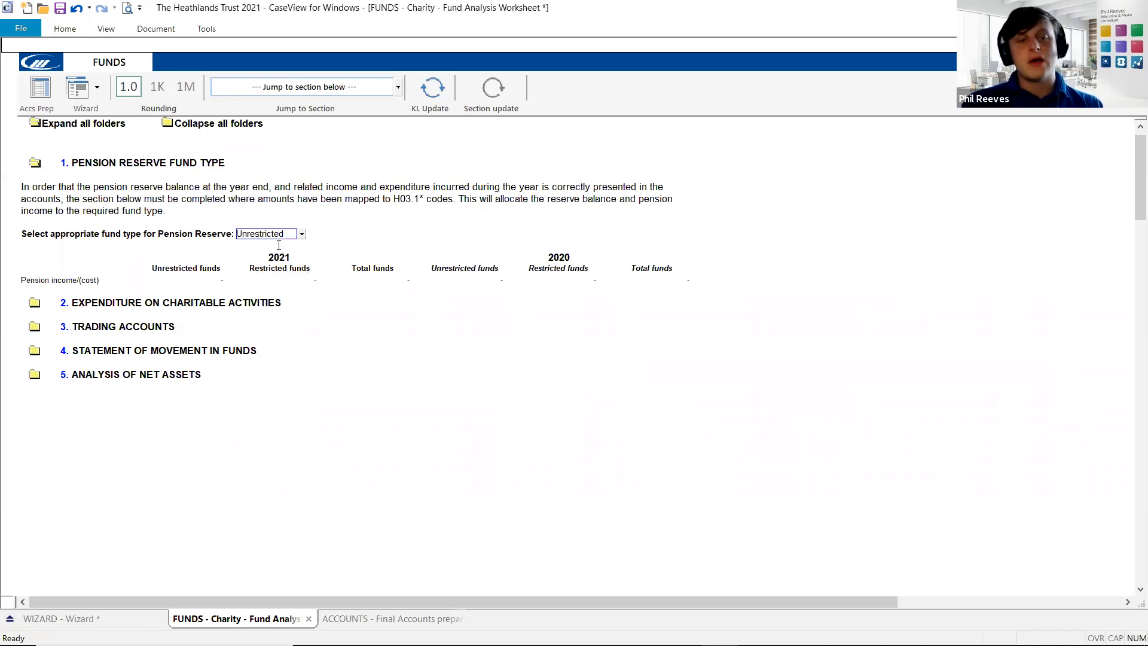
Expand Statement of Movement in Funds and inspect the brought forward amount of the Pension reserve row under General Funds.
left_click(35, 352)
scroll(193, 371, "down", 2)
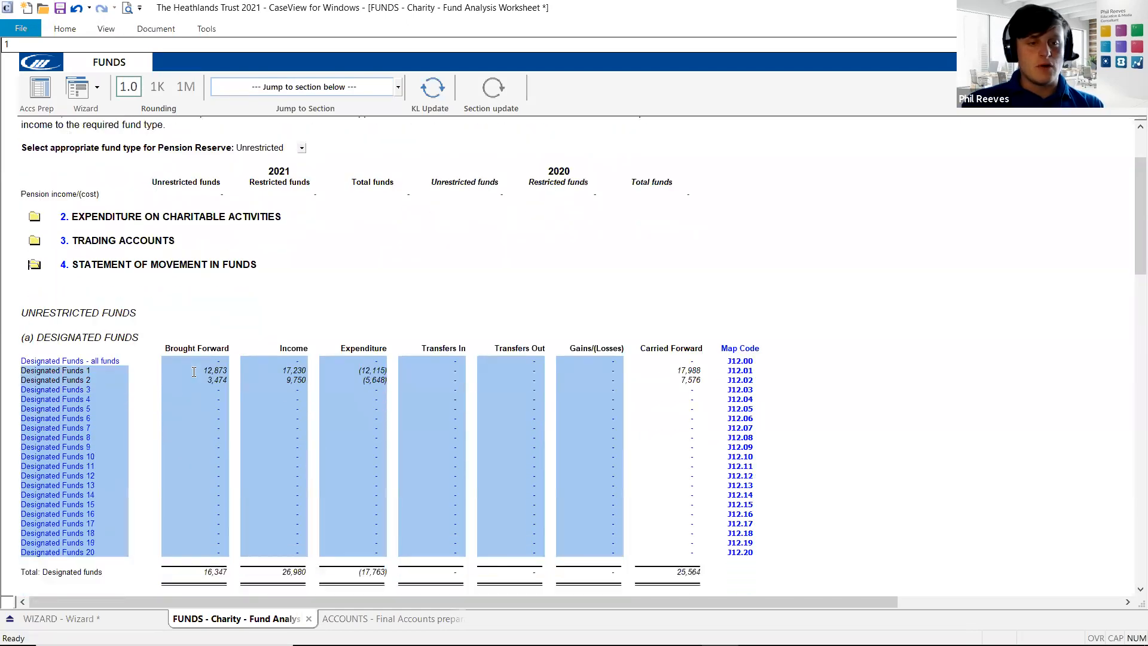
scroll(193, 372, "down", 15)
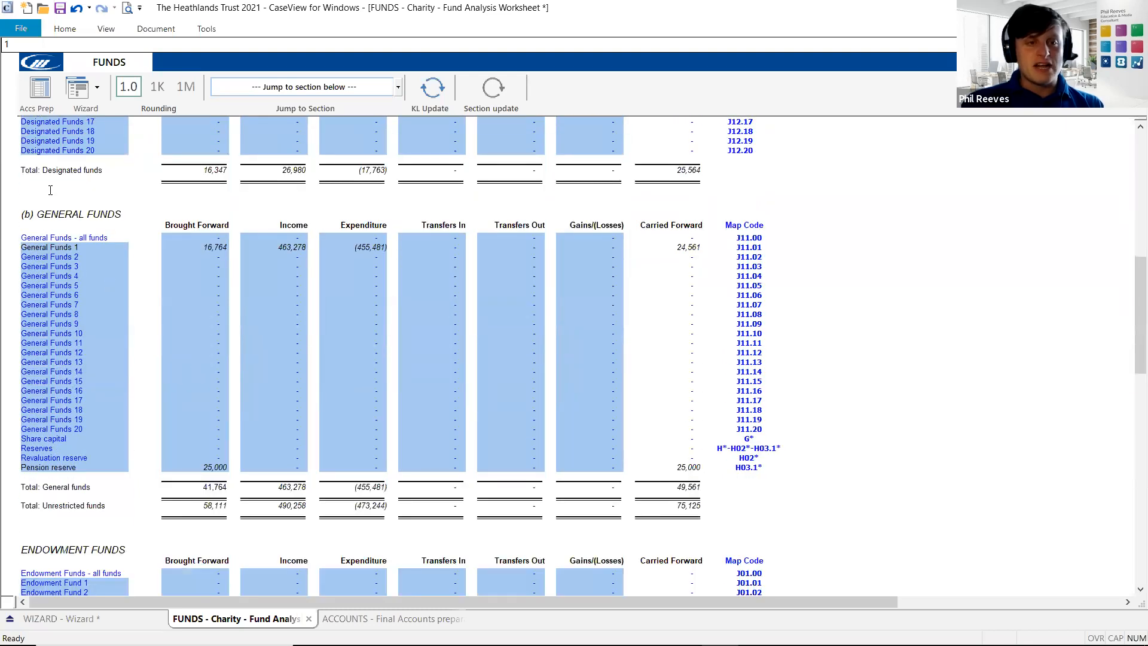
left_click(59, 468)
left_click(211, 470)
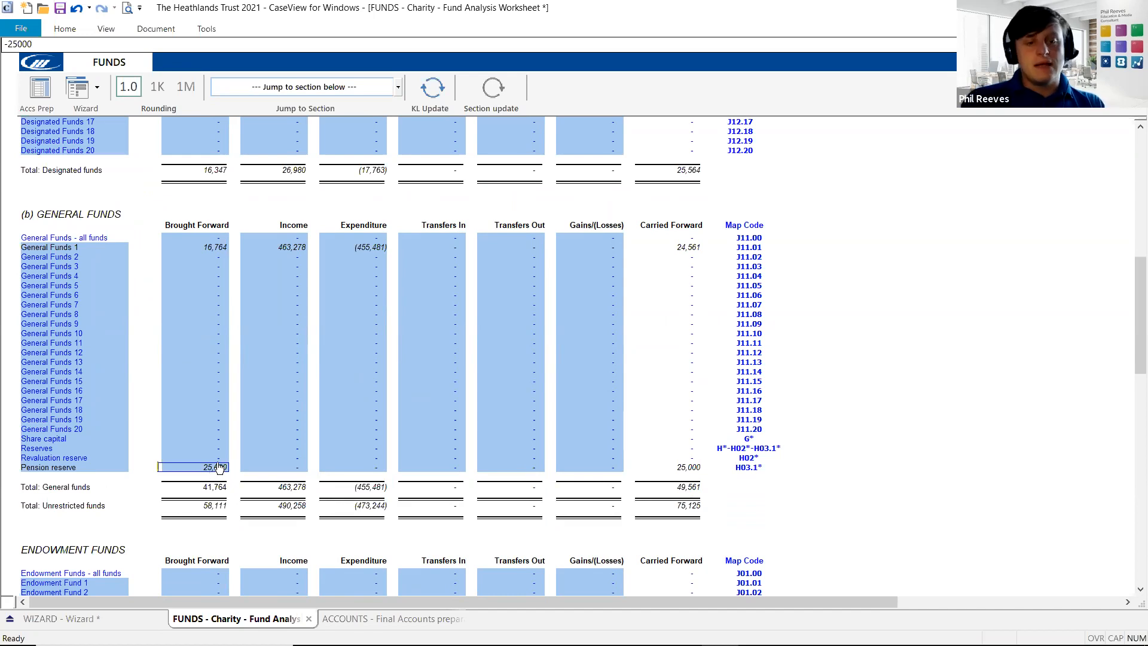
Change the Pension Reserve fund type to Restricted and check the Pension reserve row under Restricted Funds.
left_click_drag(1132, 323, 1130, 217)
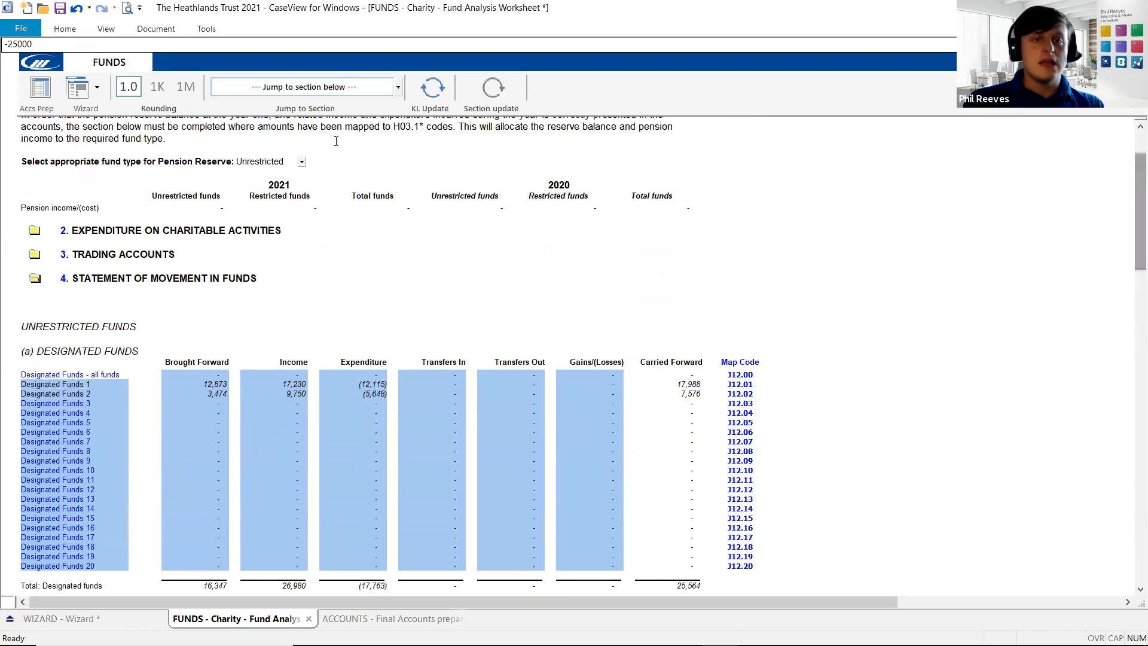
left_click(301, 161)
left_click(257, 180)
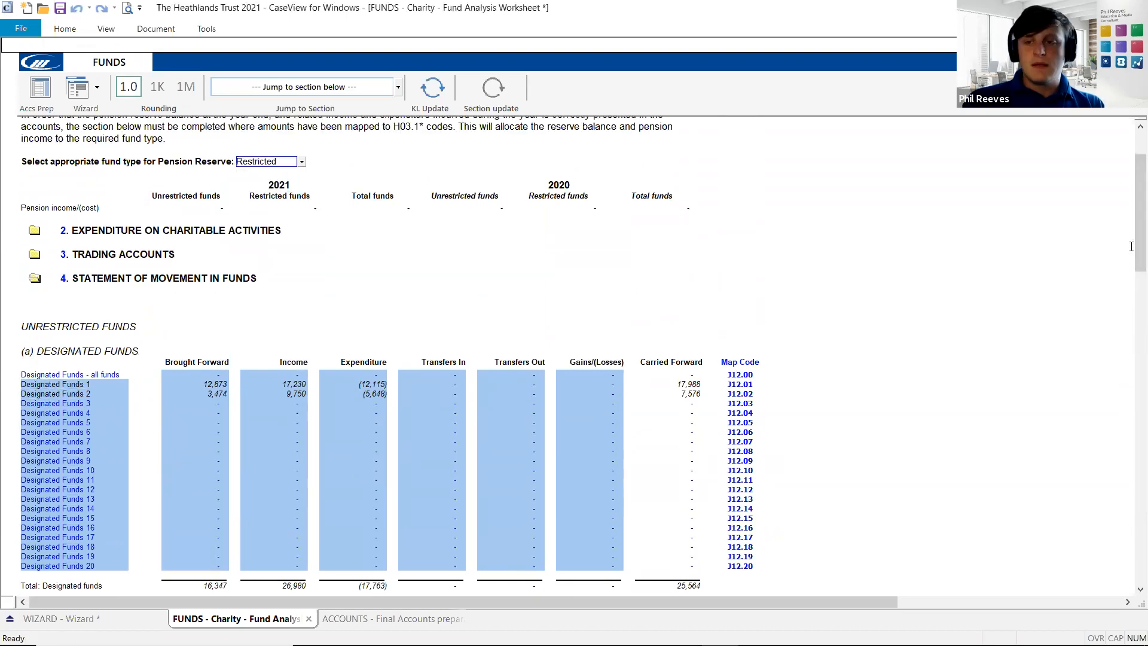
left_click_drag(1133, 251, 1131, 466)
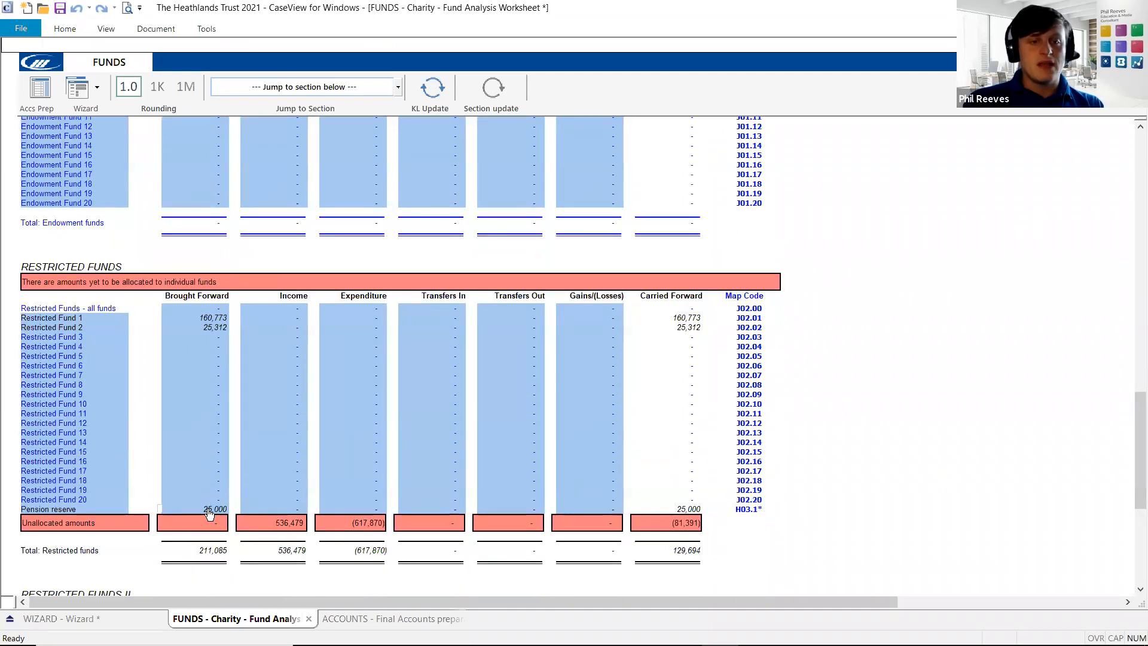
Set the Pension Reserve fund type back to Unrestricted.
left_click_drag(1132, 431, 1131, 194)
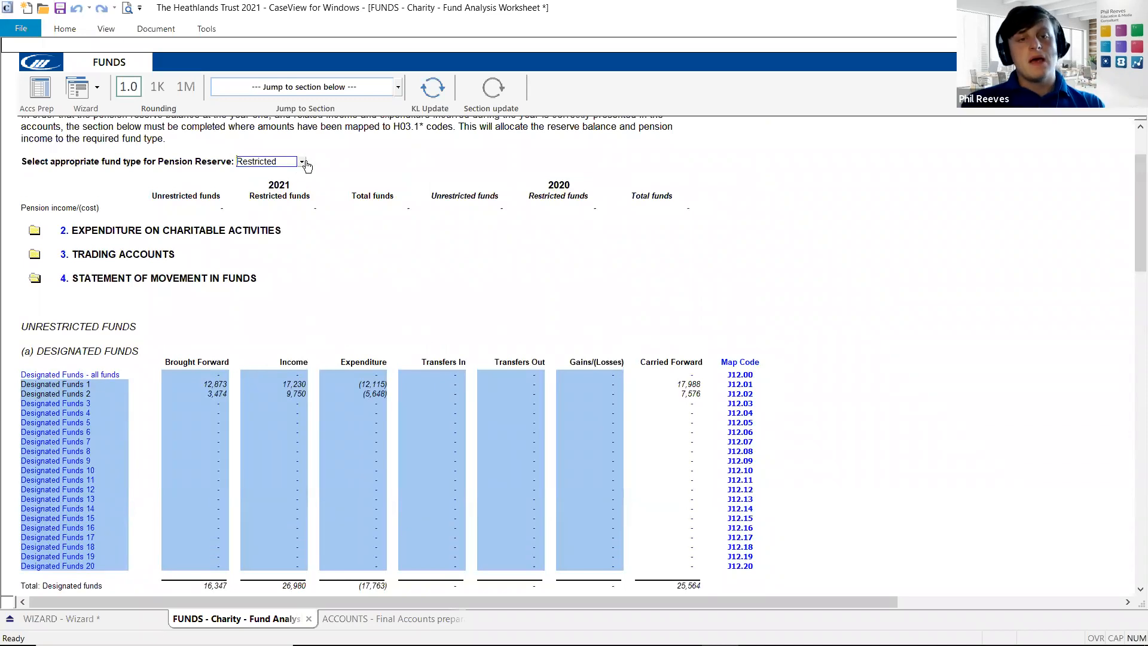
left_click(302, 162)
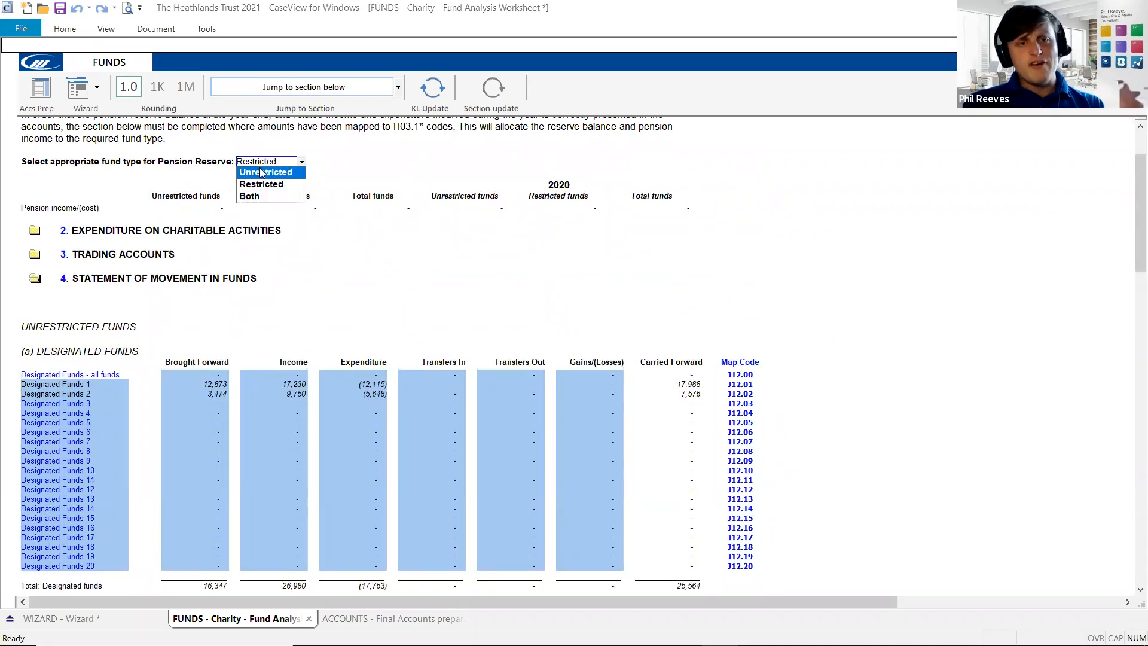
left_click(261, 172)
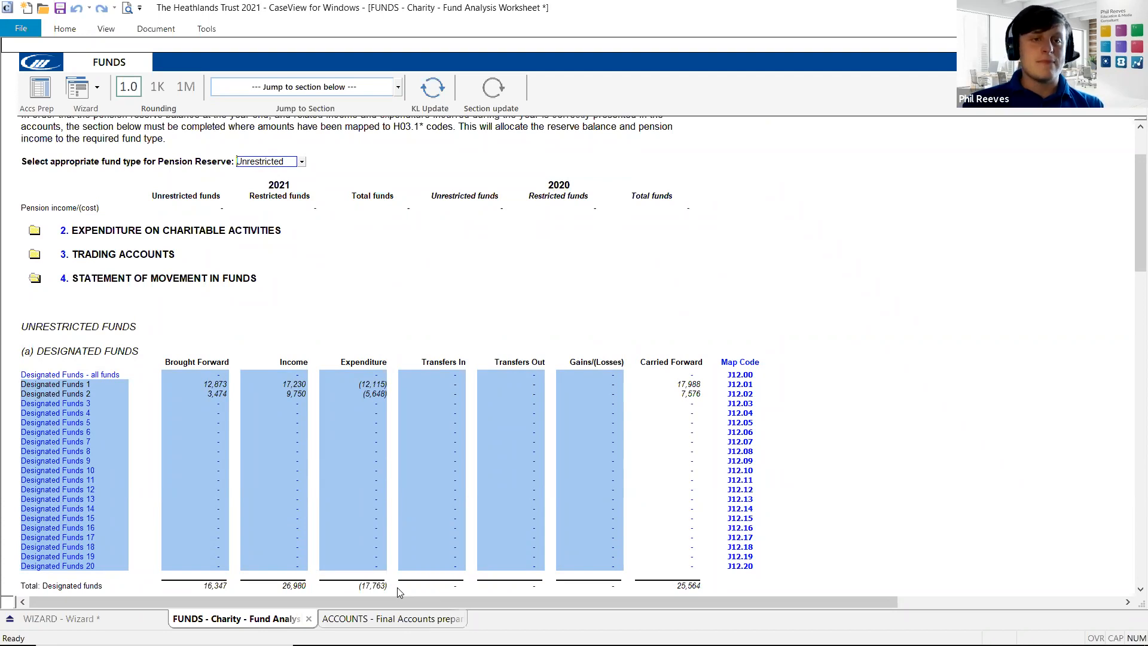
Switch to the Final Accounts preparation document and view the Pension commitments note.
left_click(406, 618)
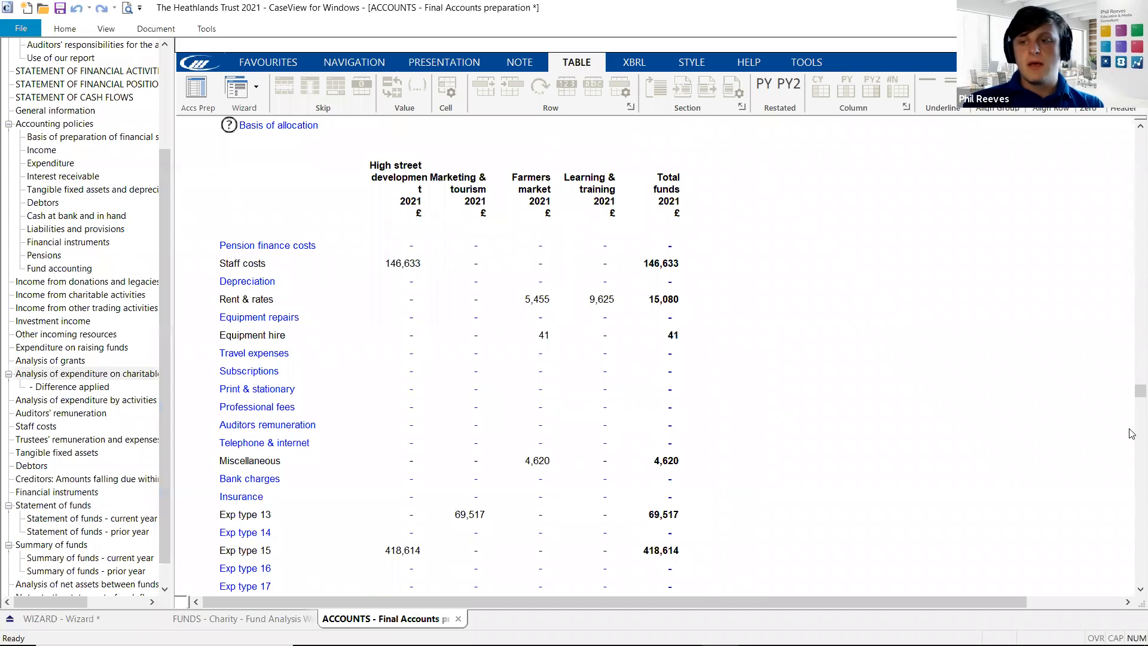
scroll(90, 559, "down", 1)
left_click(57, 584)
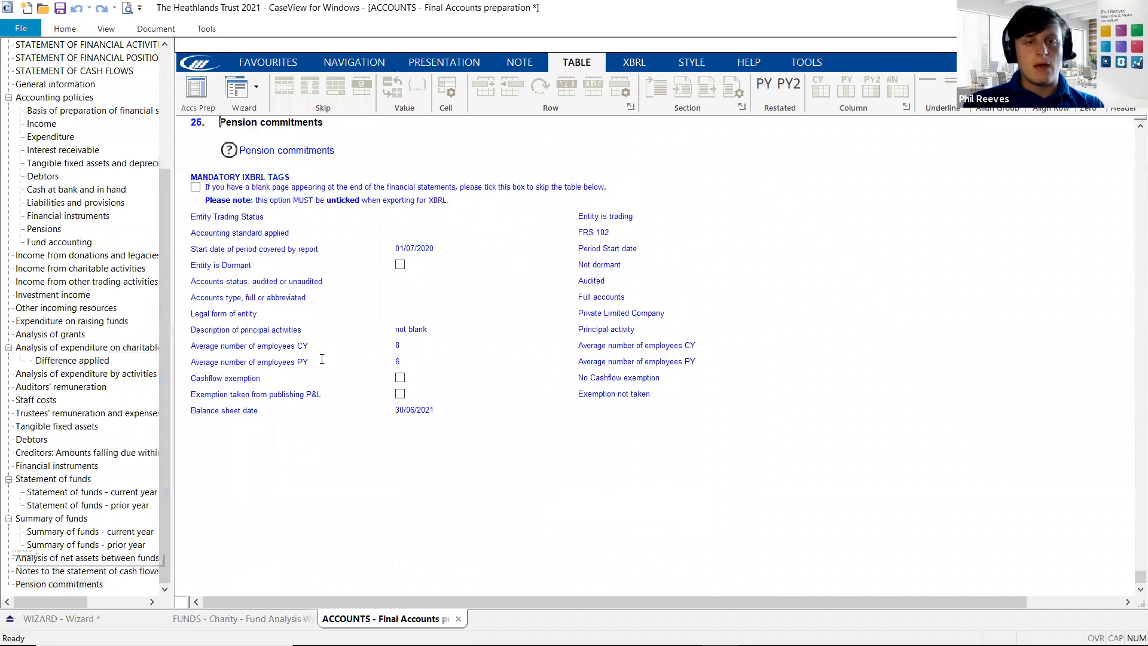
scroll(322, 359, "up", 1)
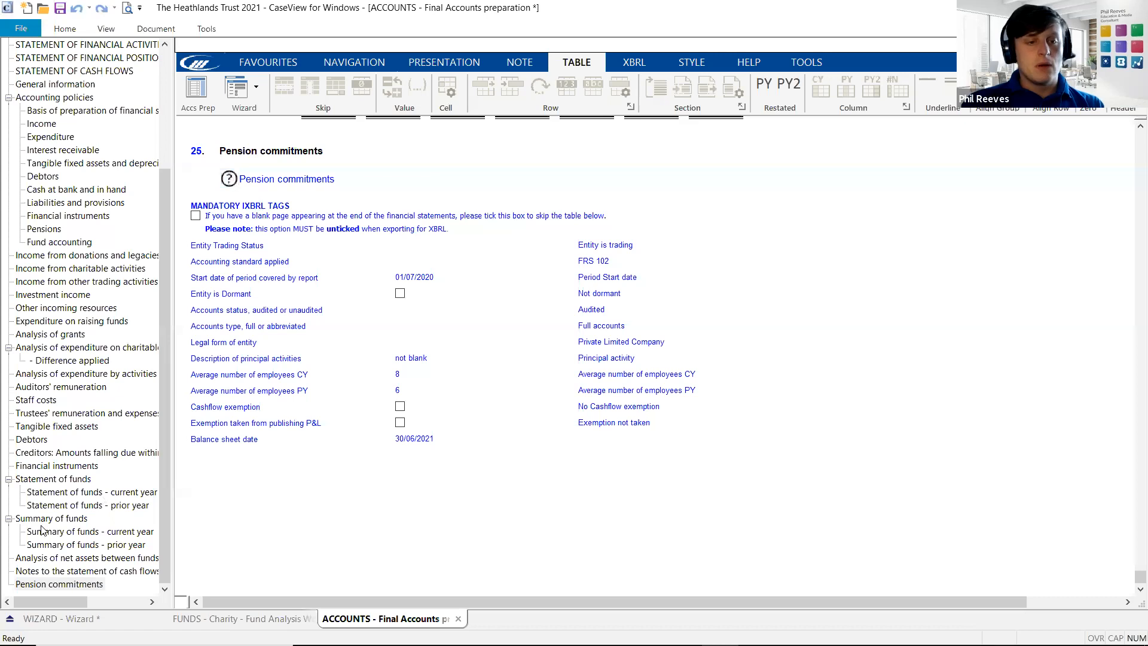
Go to the Statement of funds note and inspect the brought forward amount of the Pension reserve row under General Funds.
left_click(61, 483)
scroll(318, 477, "down", 12)
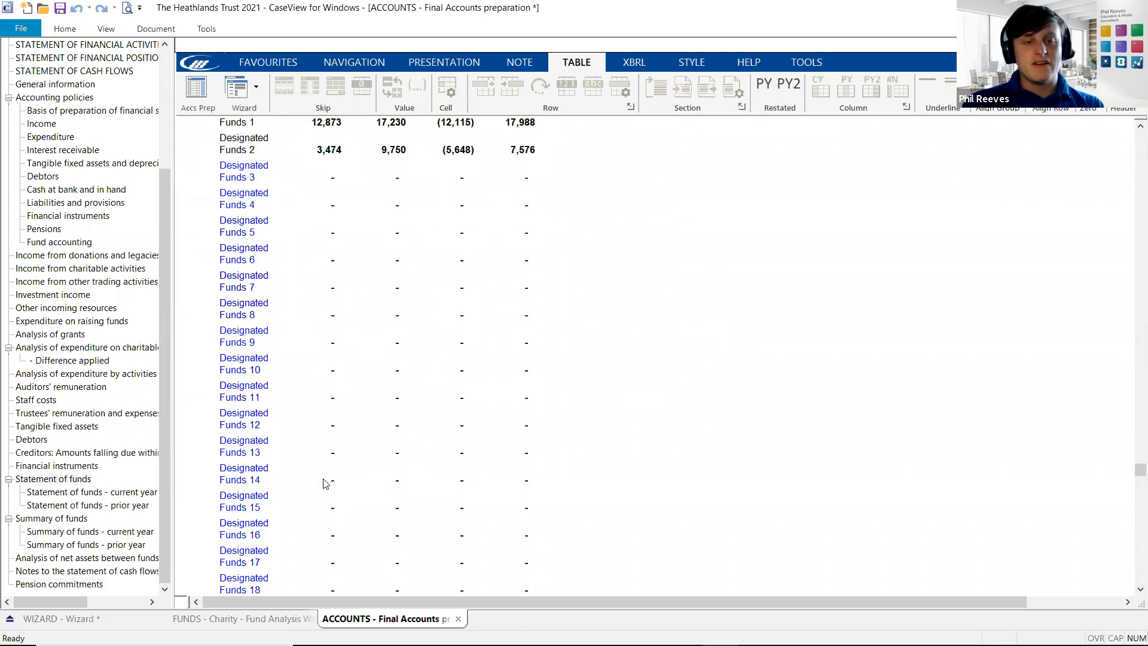
scroll(318, 477, "down", 6)
left_click(230, 489)
left_click(330, 494)
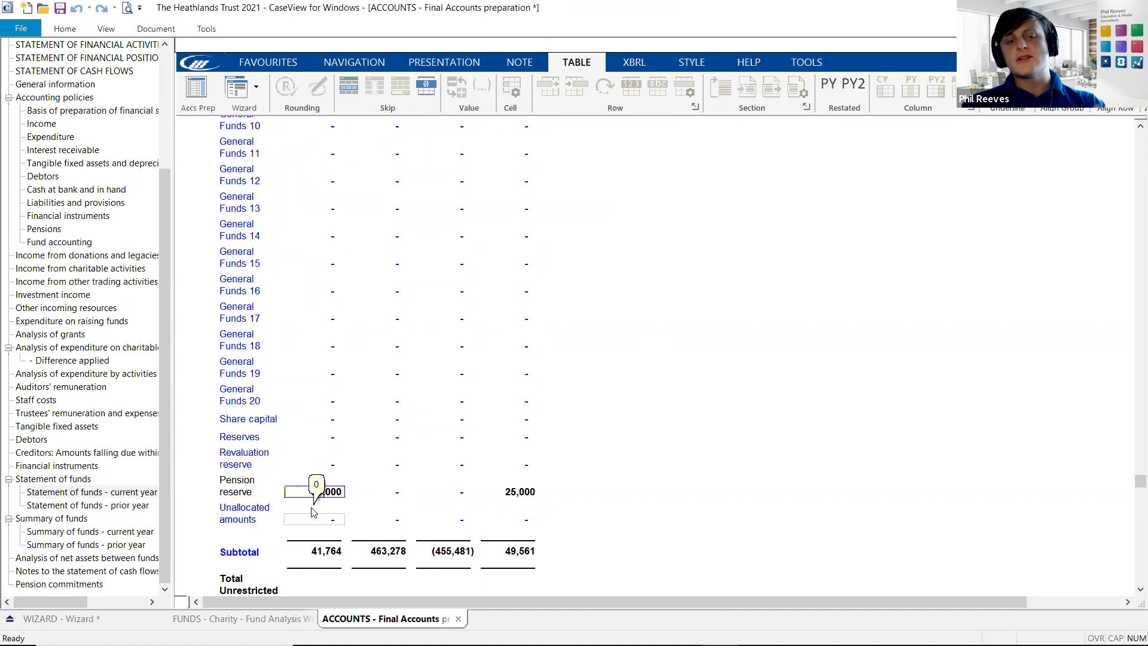
Back in the Fund Analysis Worksheet, collapse Pension Reserve Fund Type and Statement of Movement in Funds, and expand Expenditure on Charitable Activities.
left_click(259, 625)
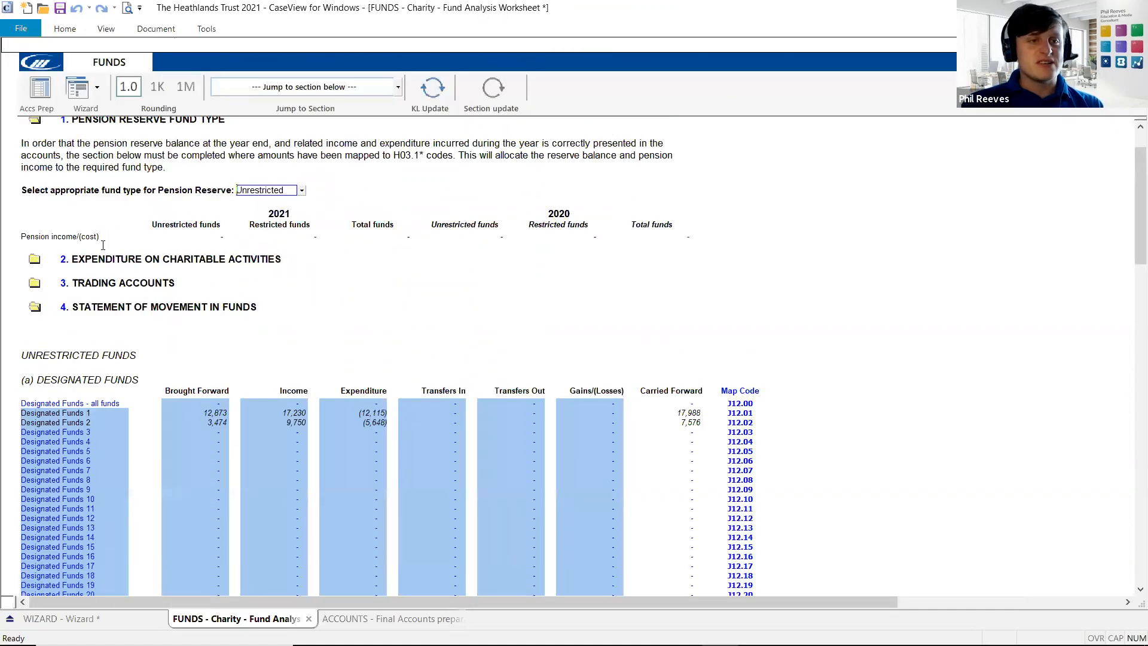
left_click(34, 122)
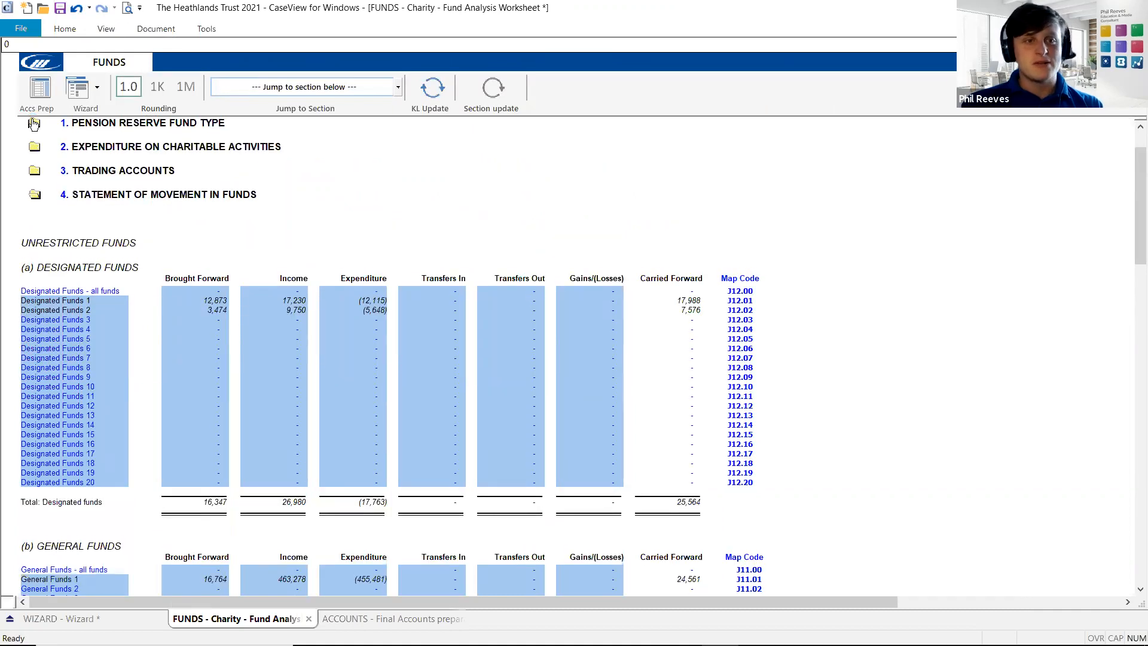
scroll(62, 167, "up", 1)
left_click(34, 223)
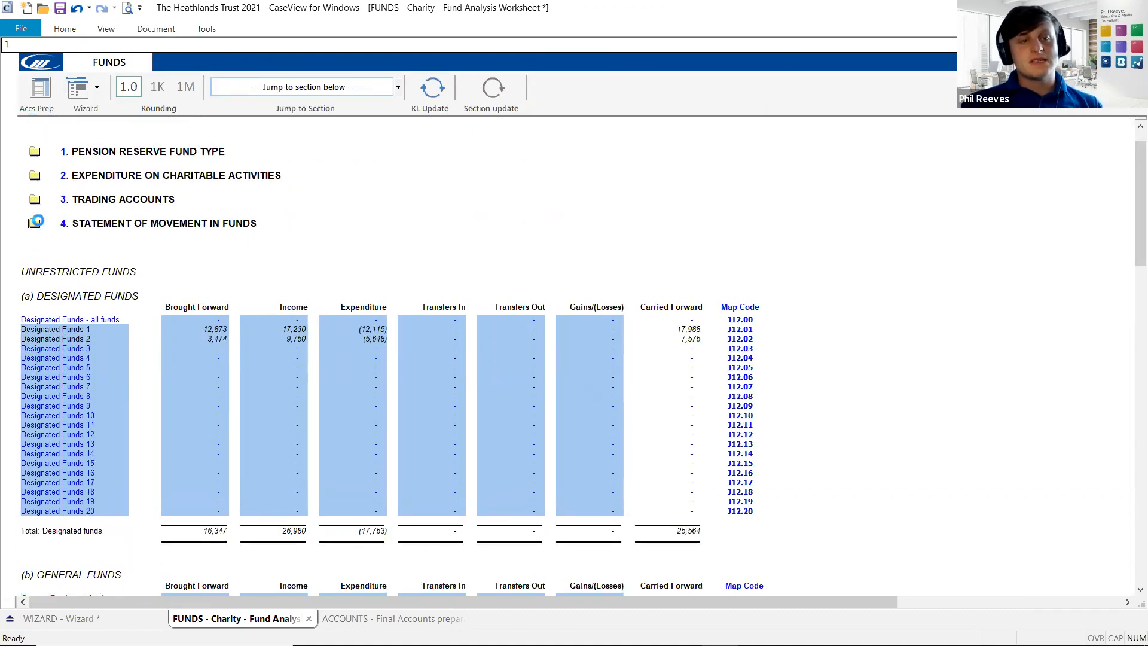
left_click(34, 175)
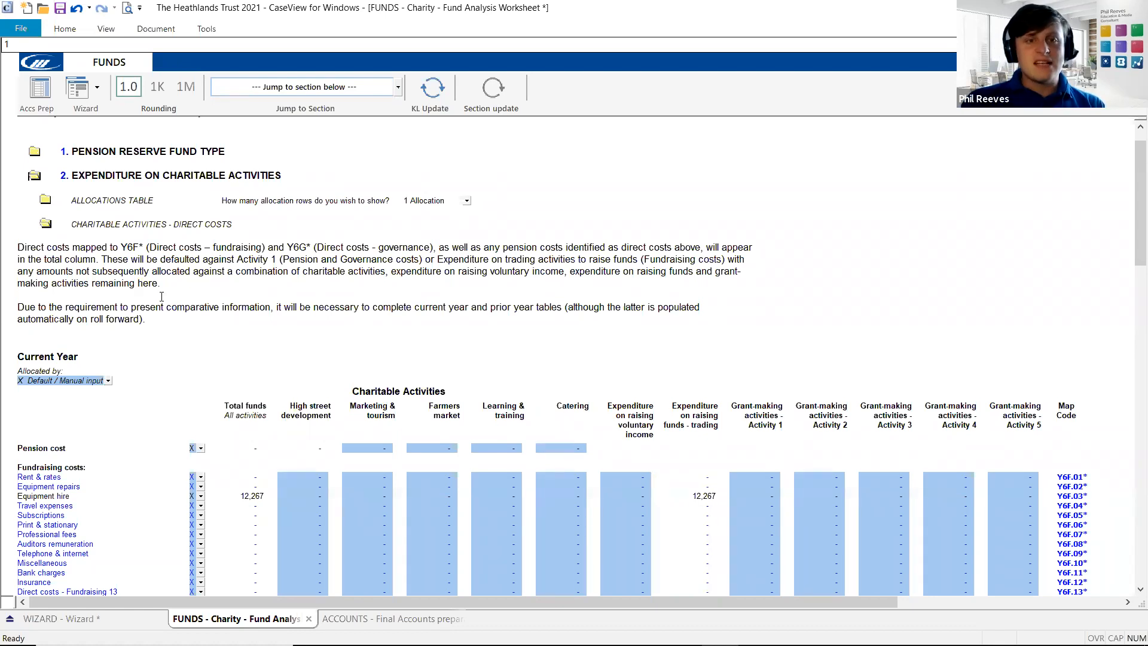
Review the Y6F and Y6G direct costs guidance and inspect the total and map code of the Equipment hire row under Fundraising costs.
left_click_drag(122, 246, 389, 247)
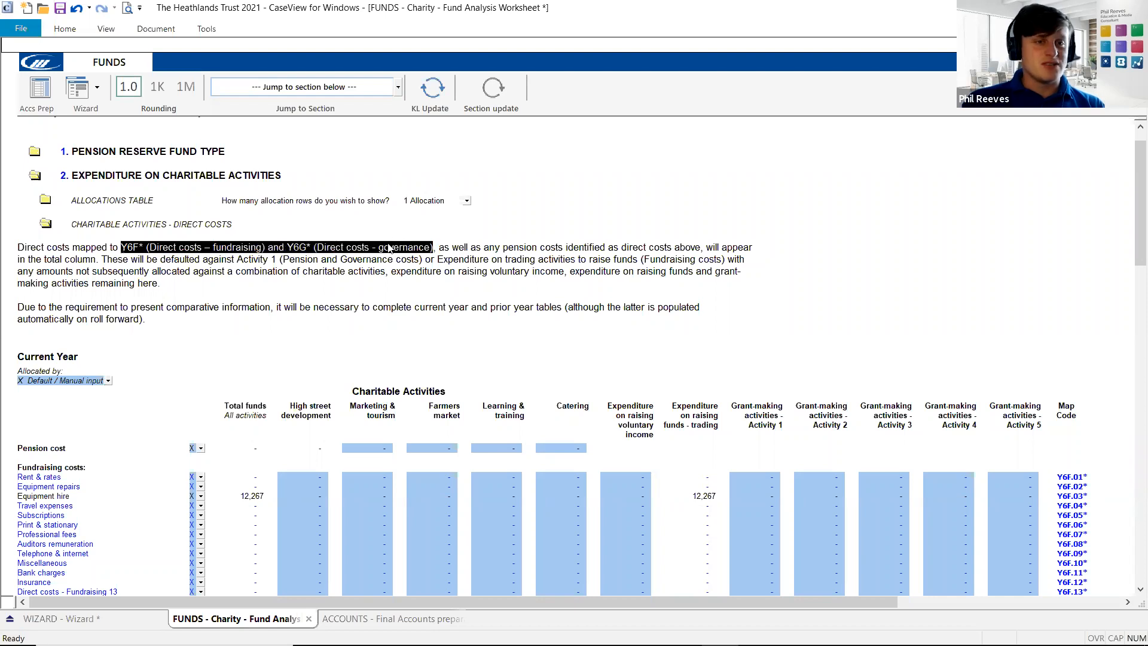
left_click(427, 248)
left_click(458, 246)
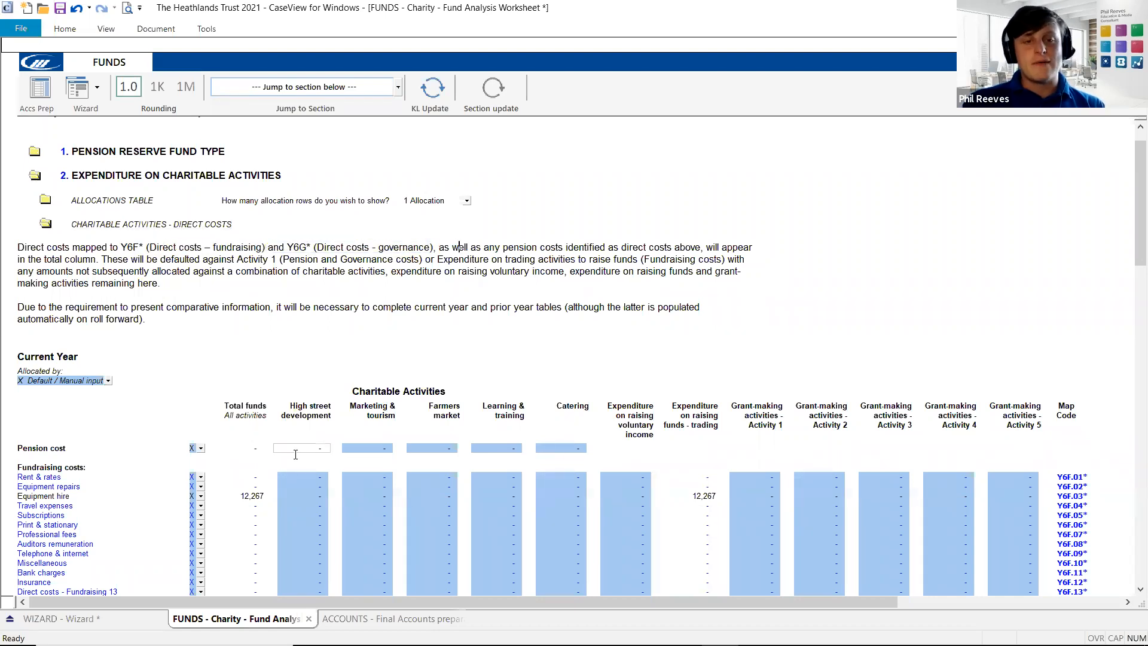
scroll(263, 499, "down", 1)
left_click(256, 468)
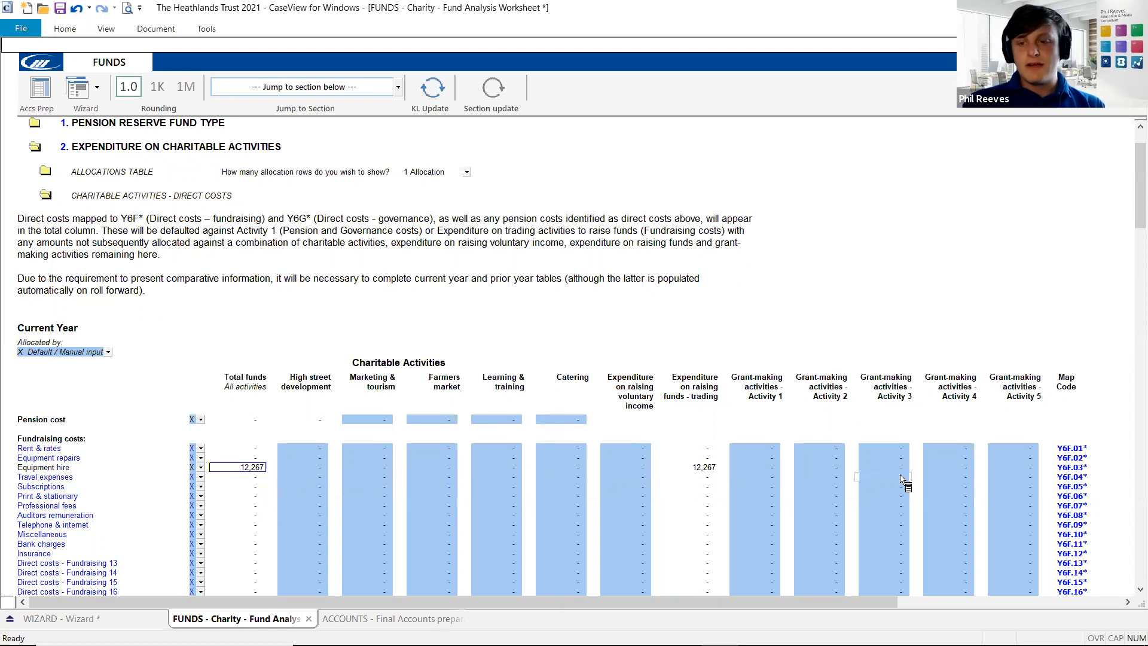
left_click(1075, 468)
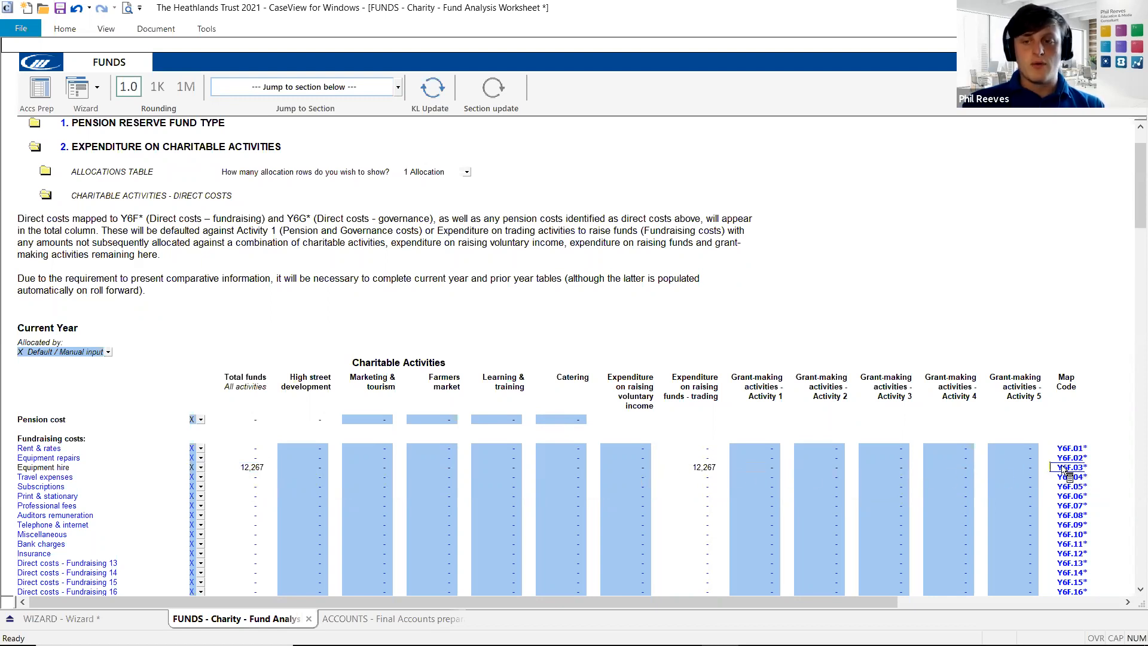
Switch to CaseWare Working Papers, open the mapping number assignment and search the mapping numbers for Y6F.
key("super")
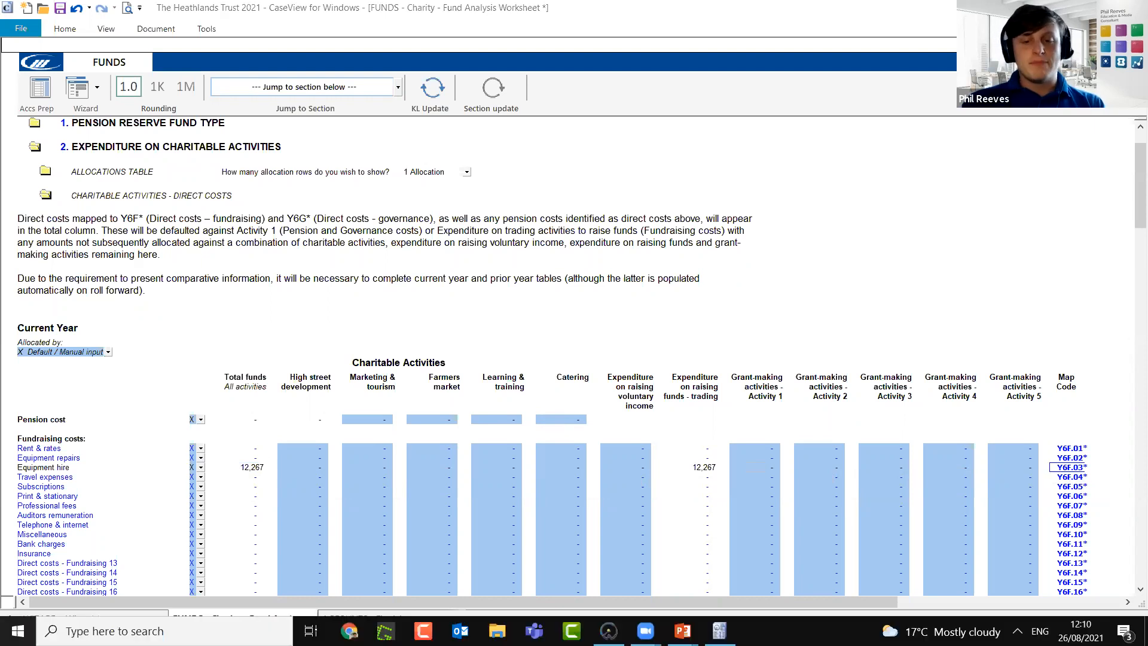
left_click(608, 631)
left_click(334, 63)
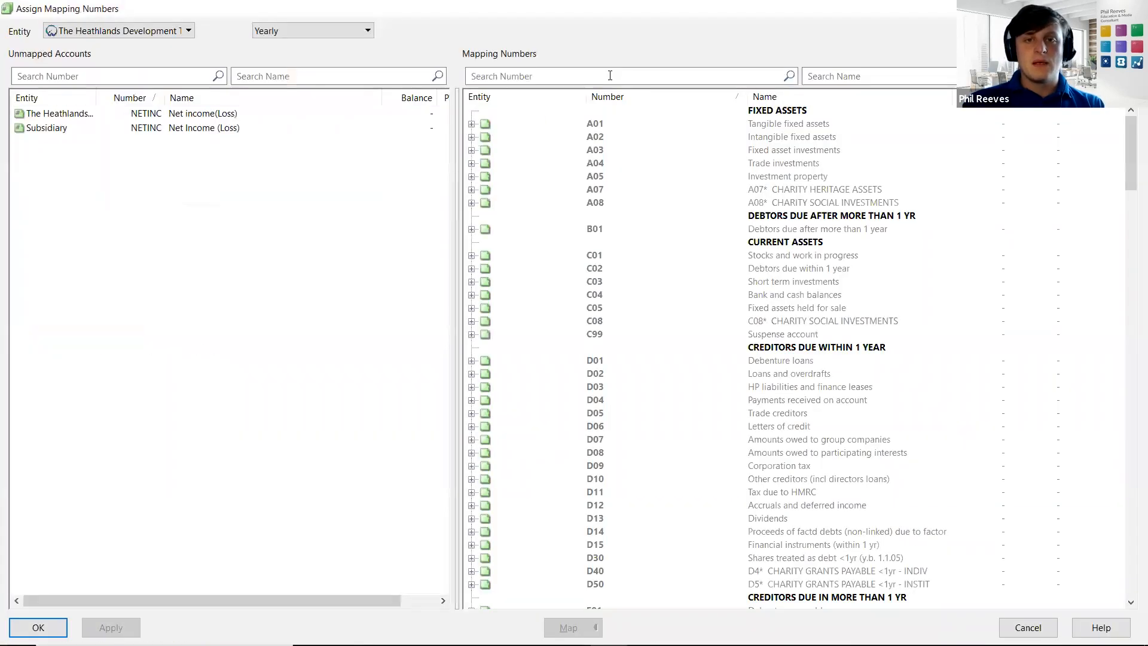
left_click(610, 75)
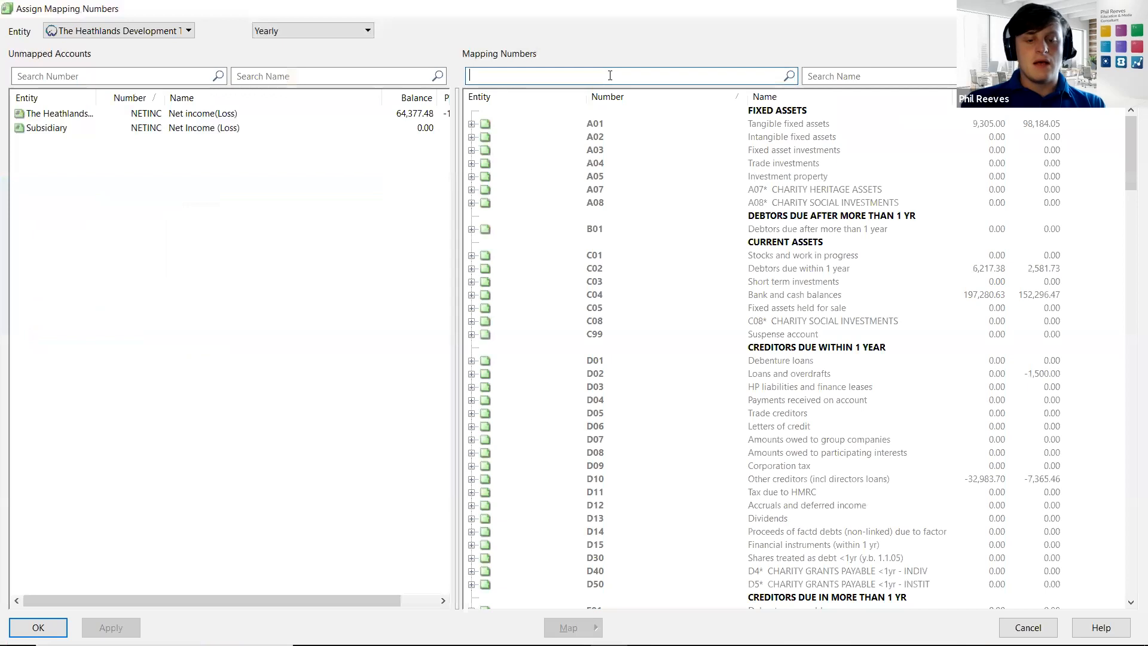
type("Y")
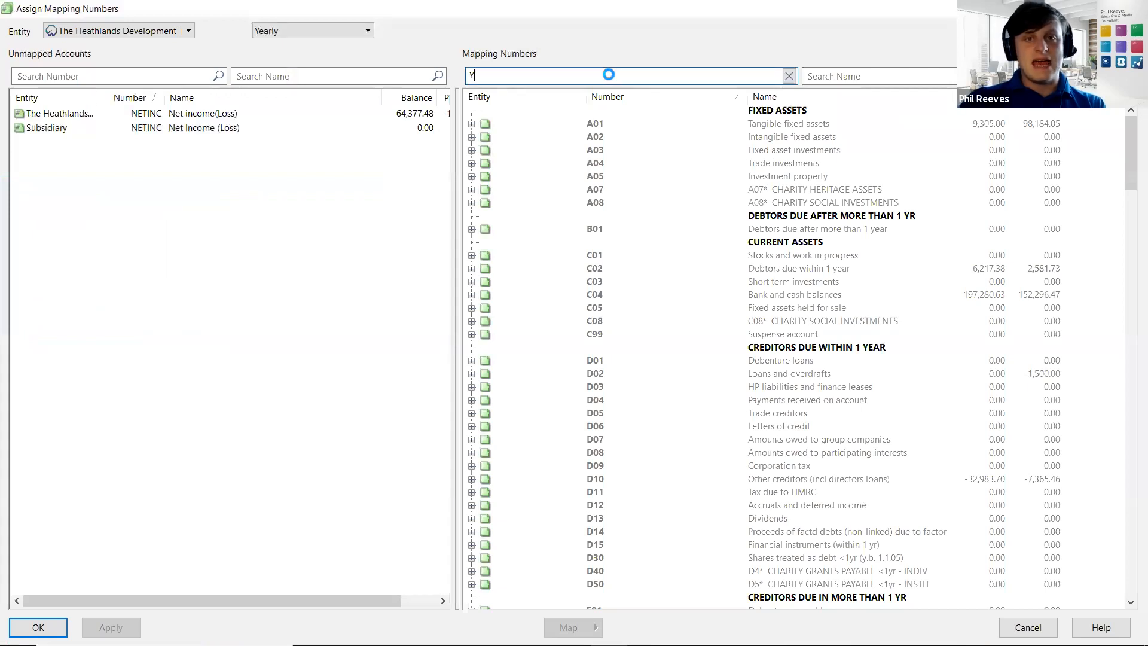
type("6F")
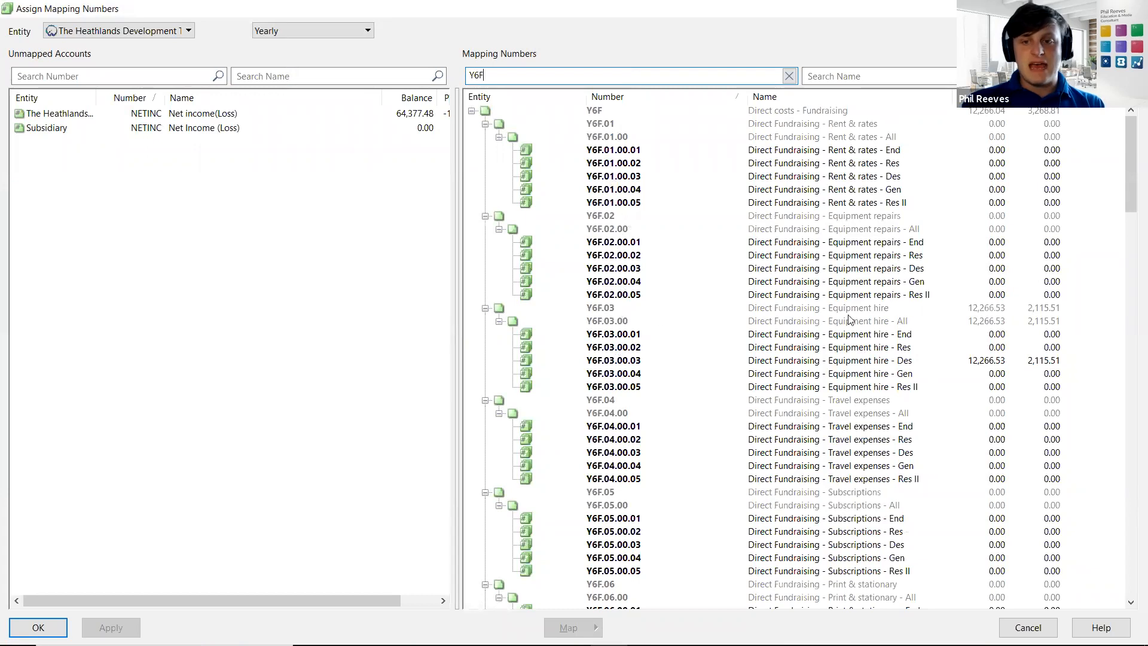
Inspect the Direct Fundraising - Equipment hire codes, including Y6F.03.00.03, cancel the mapping assignment and return to the Fund Analysis Worksheet.
left_click(994, 311)
left_click(981, 361)
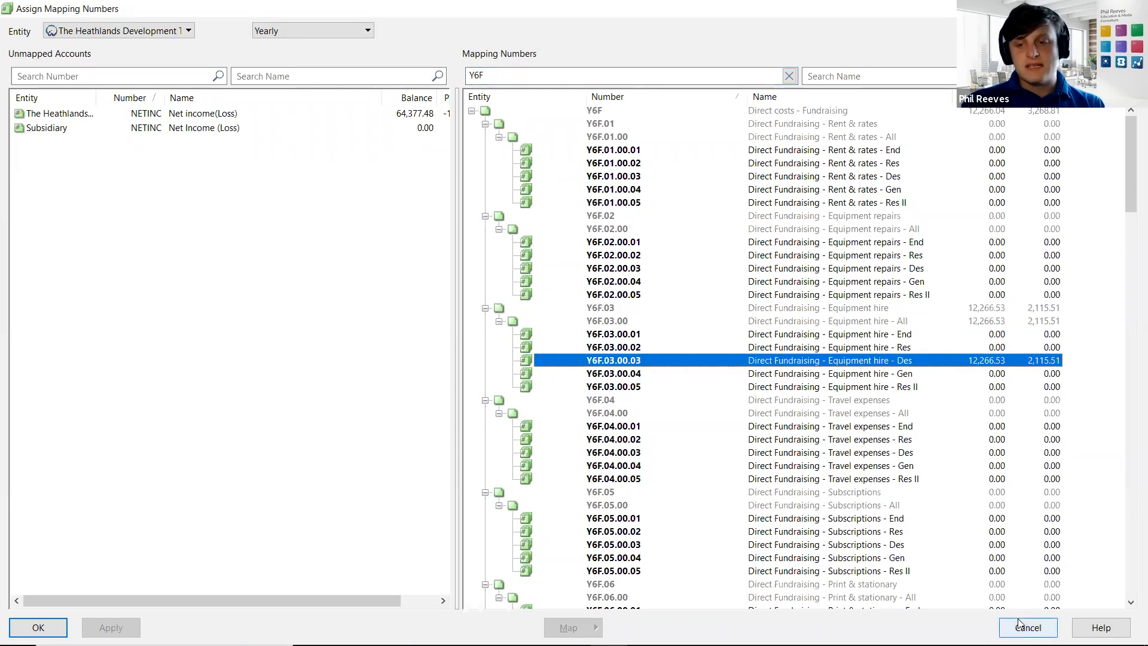
left_click(1027, 627)
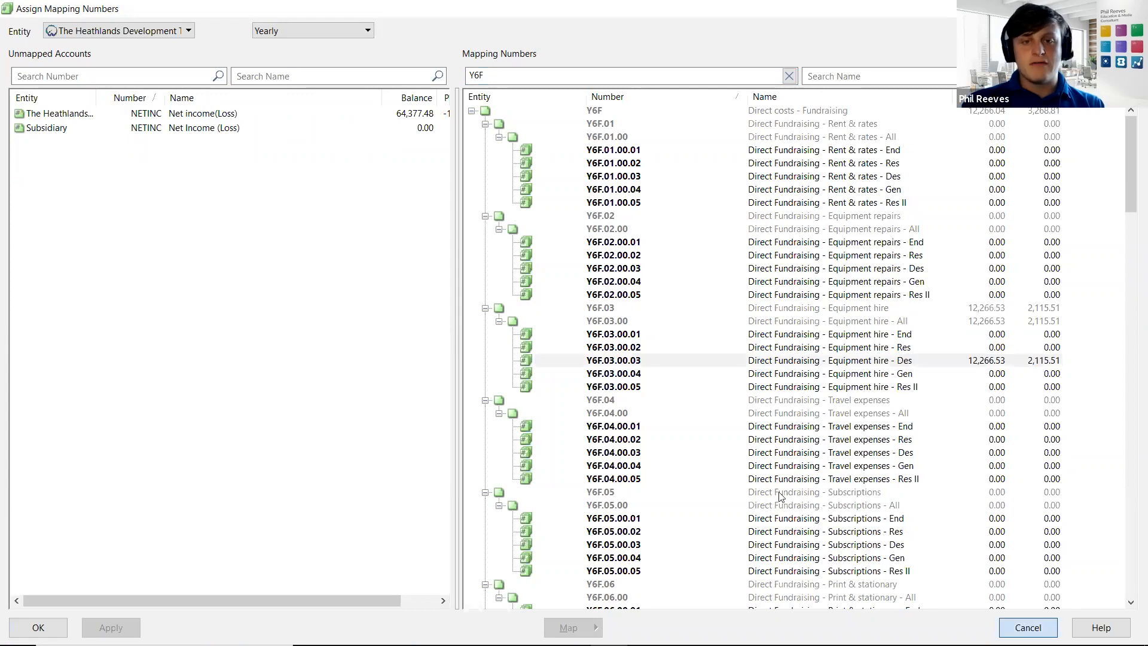
key("super")
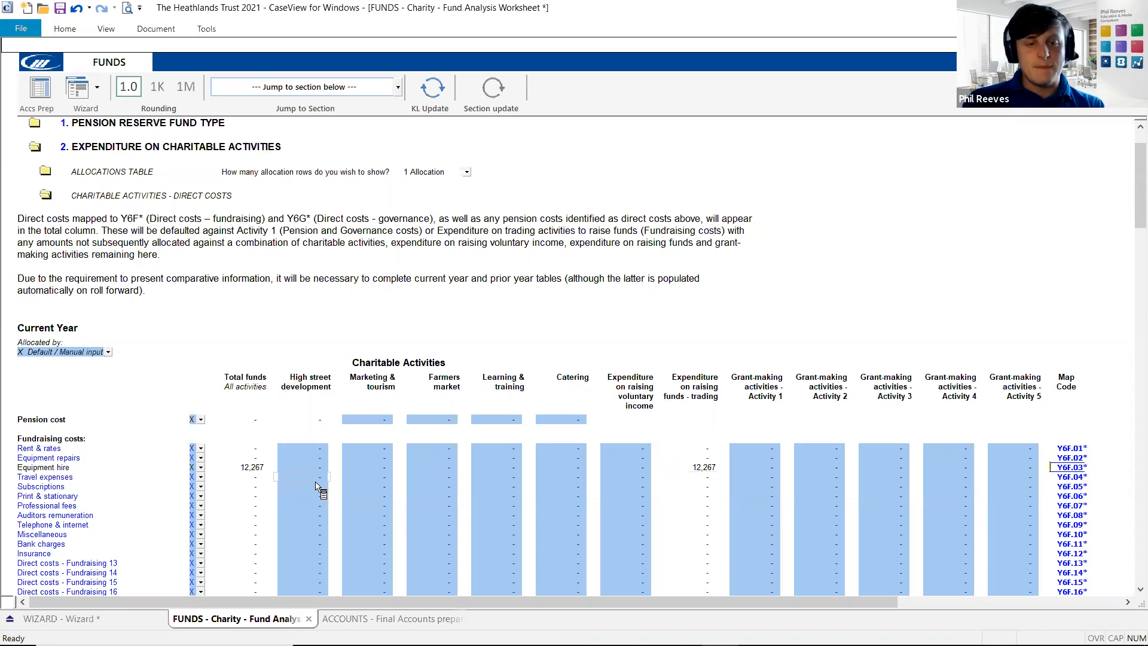
Allocate 12267 of the Equipment hire fundraising cost to Marketing & tourism, and compare the row's total and trading expenditure amounts.
left_click(383, 469)
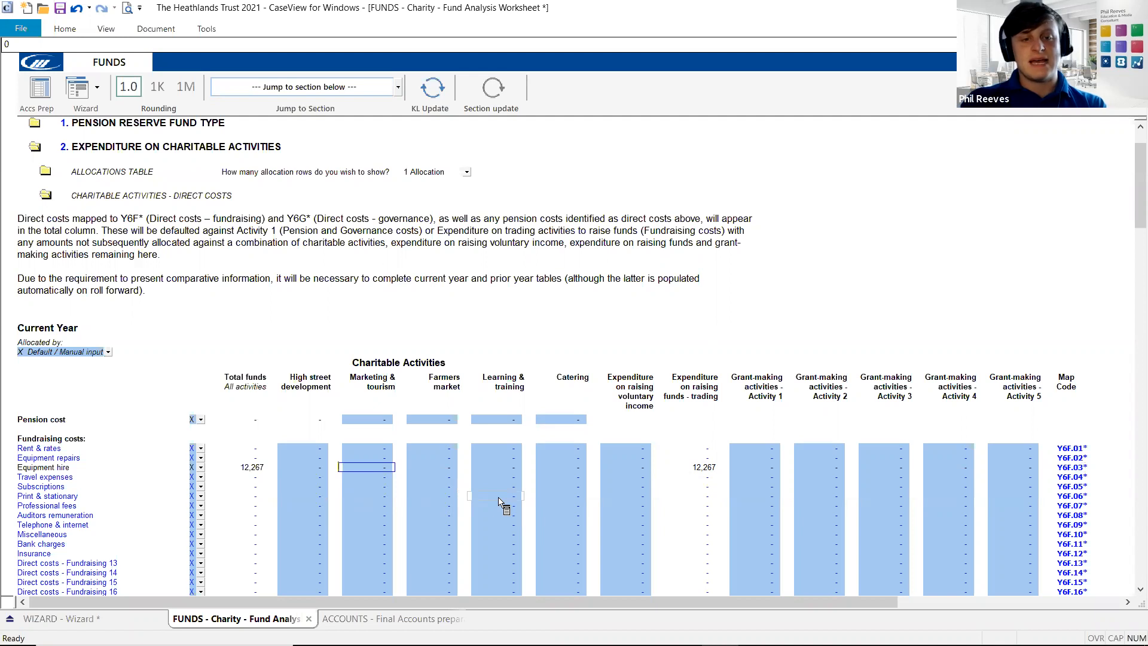
type("12267")
key("Return")
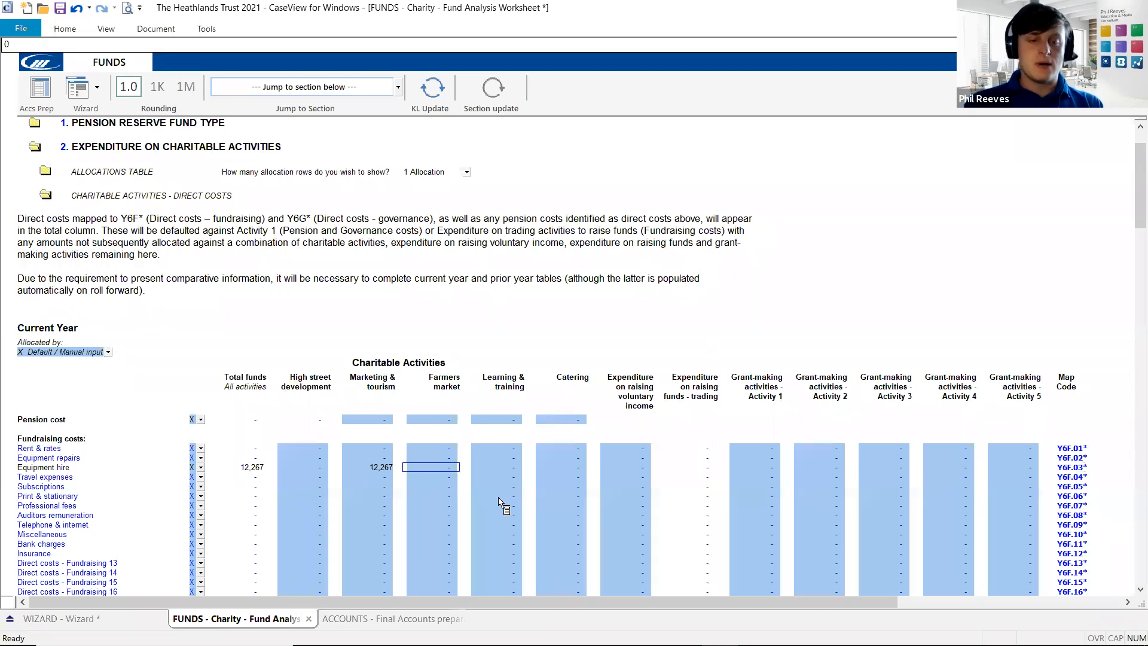
left_click(377, 467)
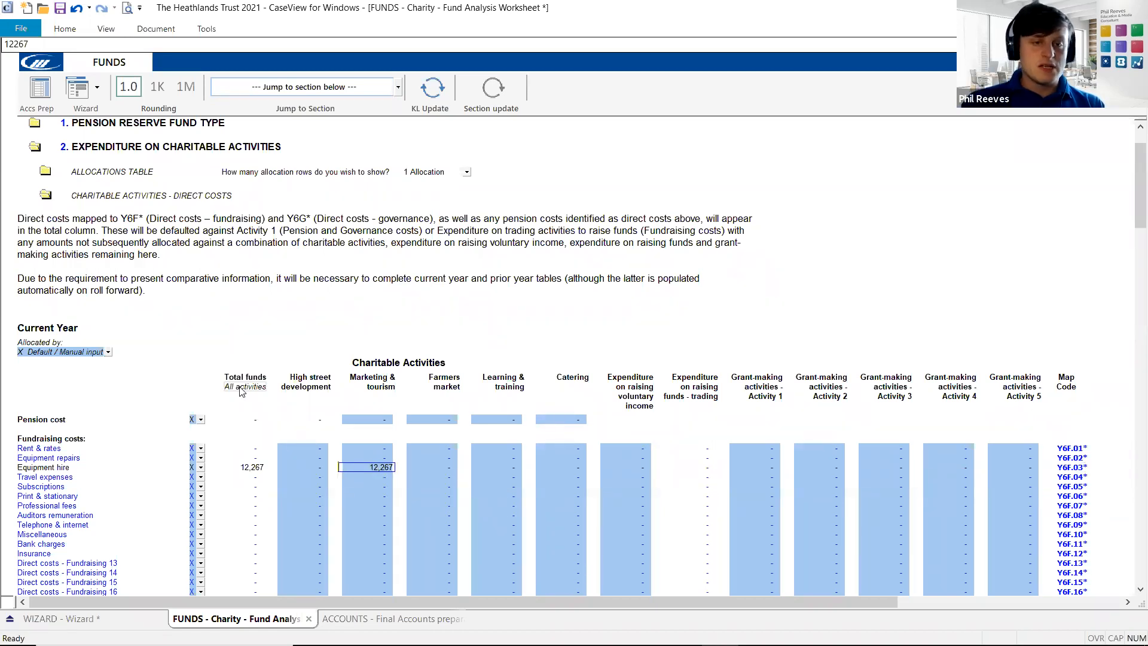
left_click(245, 467)
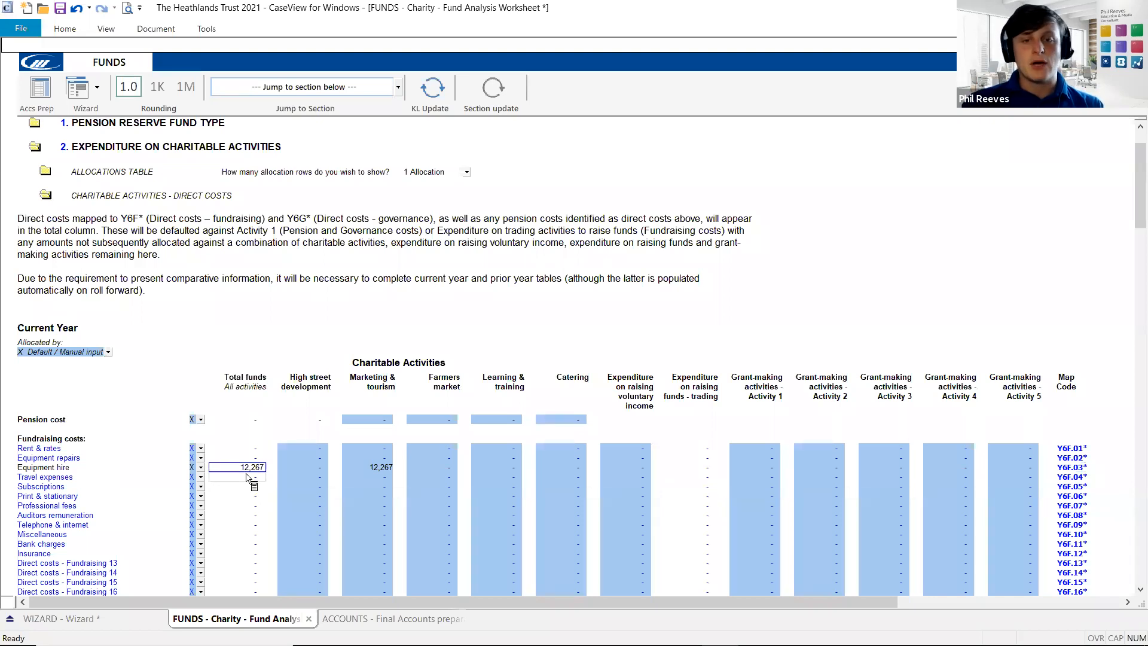
left_click(702, 470)
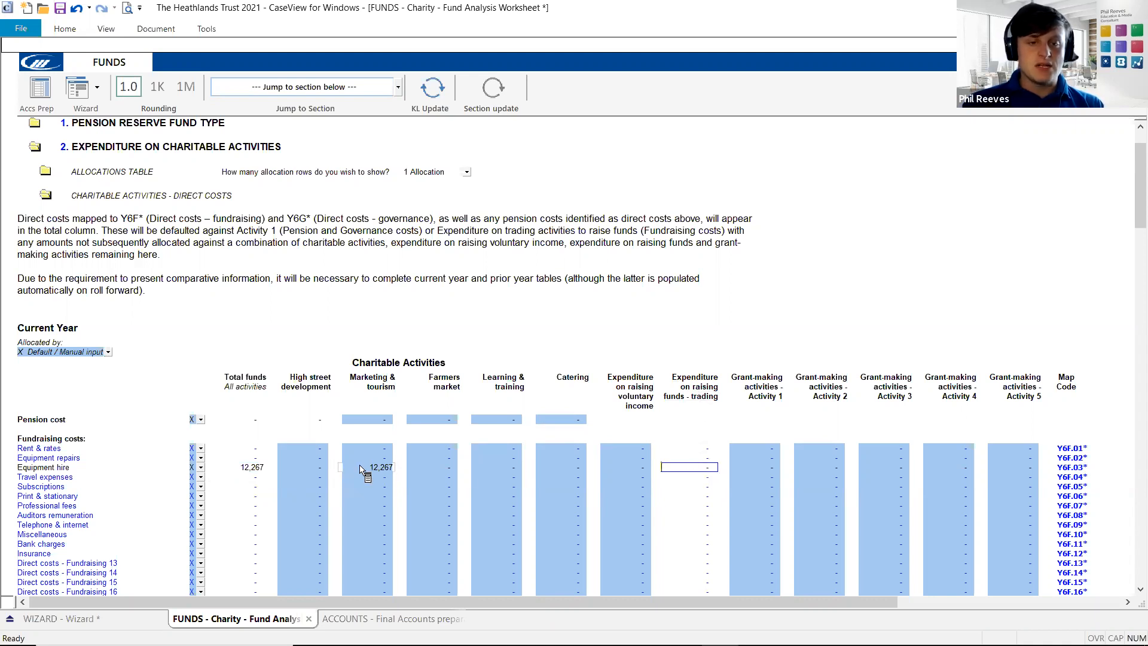
Set the Marketing & tourism allocation of Equipment hire to 6000 and check the remainder in Expenditure on raising funds - trading.
left_click(392, 469)
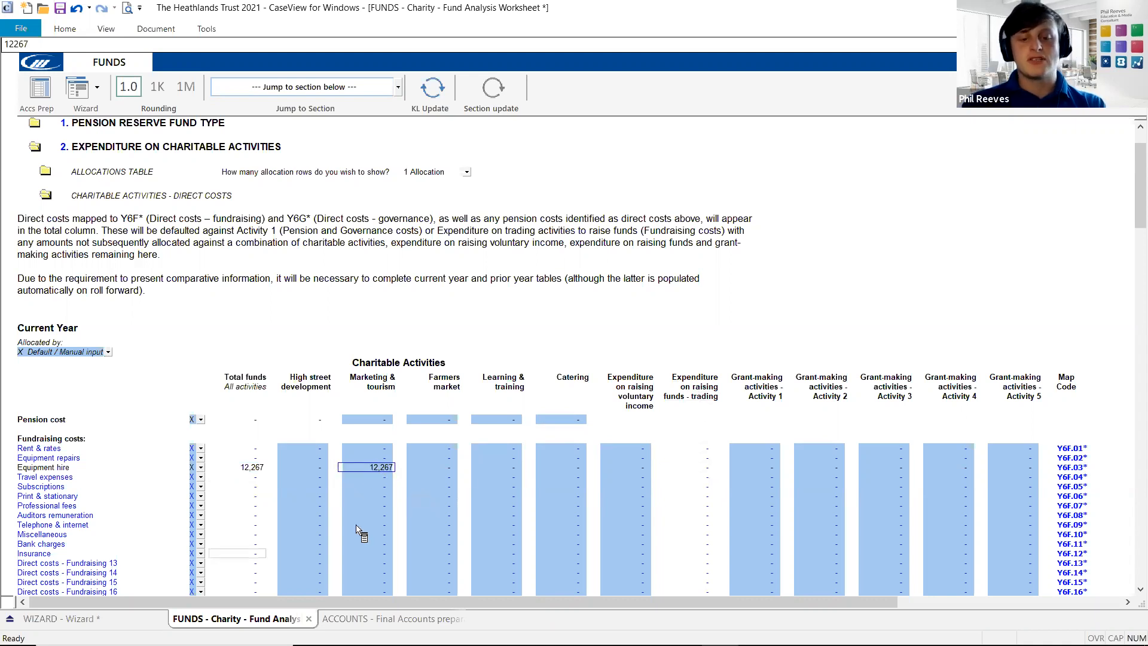
type("6000")
key("Tab")
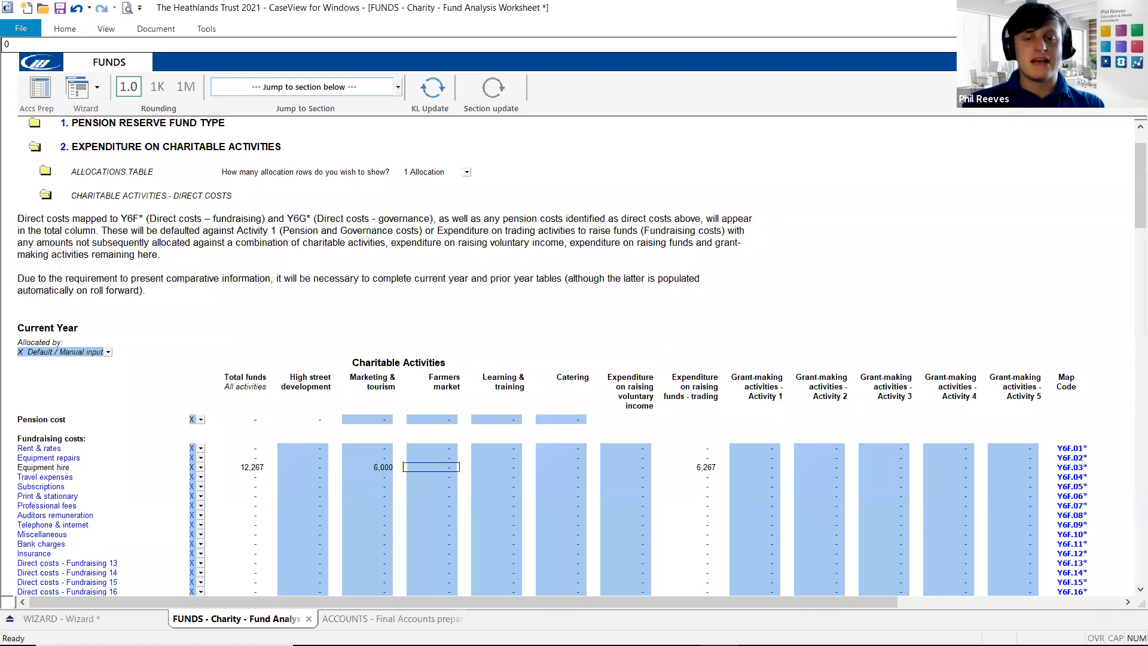
left_click(703, 468)
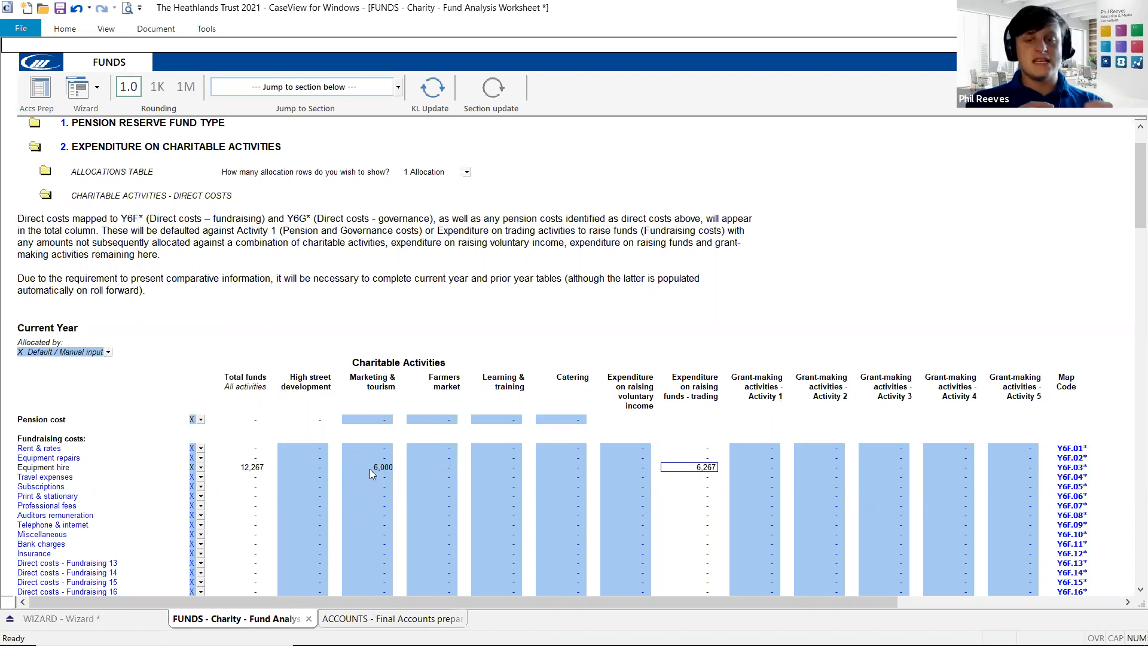
Switch to the Final Accounts and examine Marketing & tourism fundraising costs in the direct costs analysis of the charitable activities expenditure note.
key("ctrl+Tab")
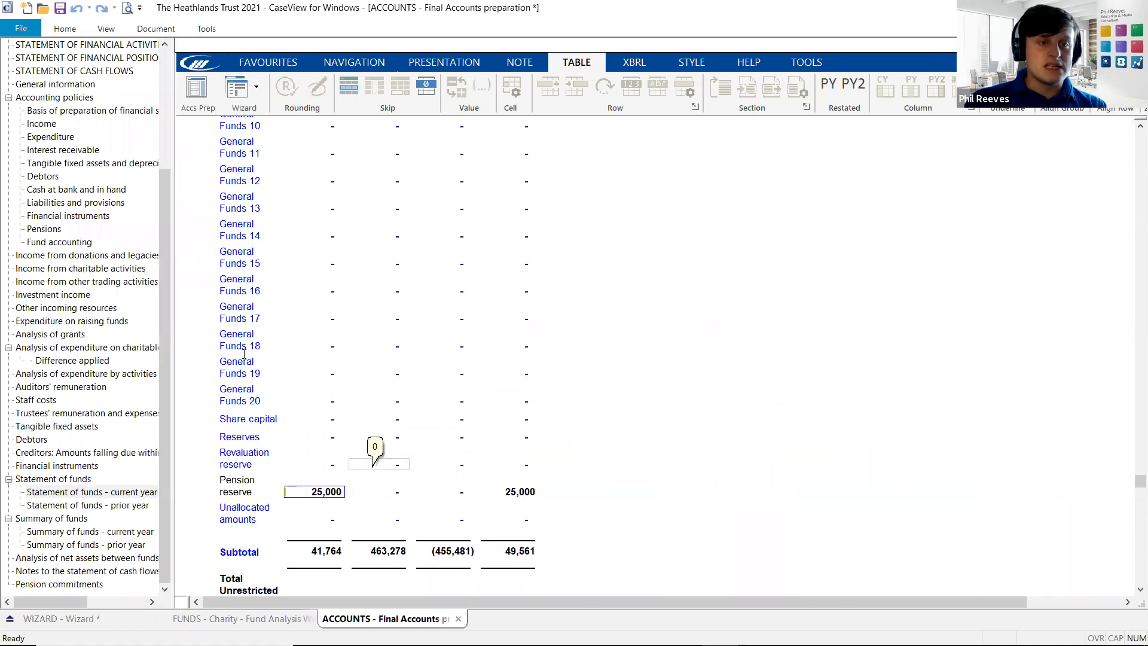
left_click(103, 350)
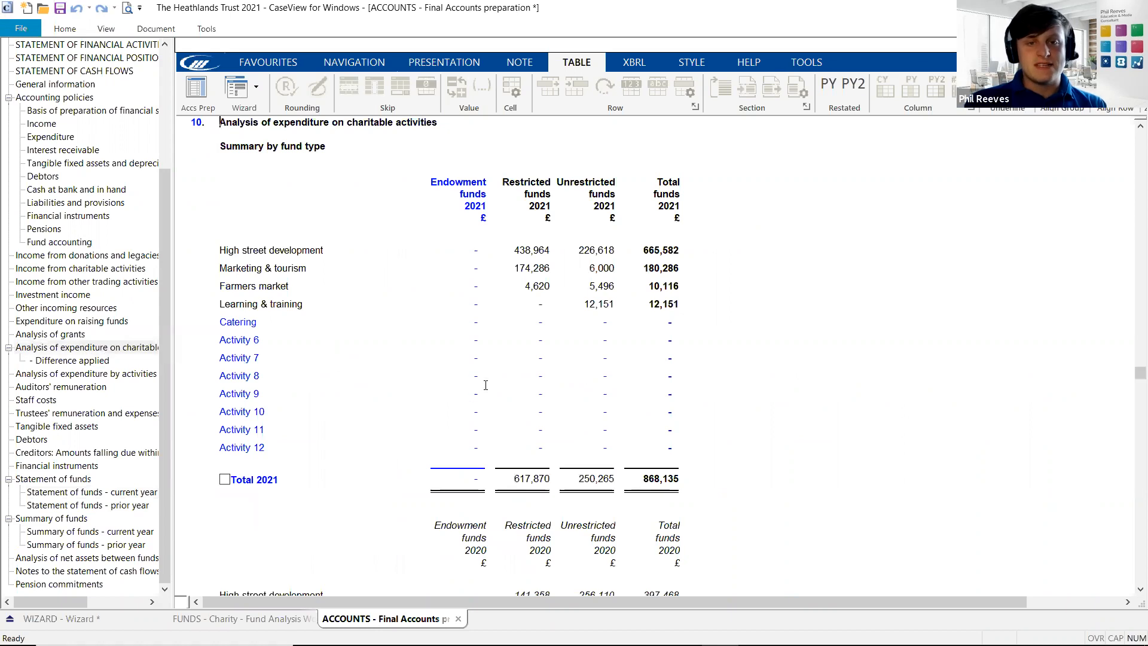
scroll(508, 419, "down", 3)
scroll(508, 420, "down", 15)
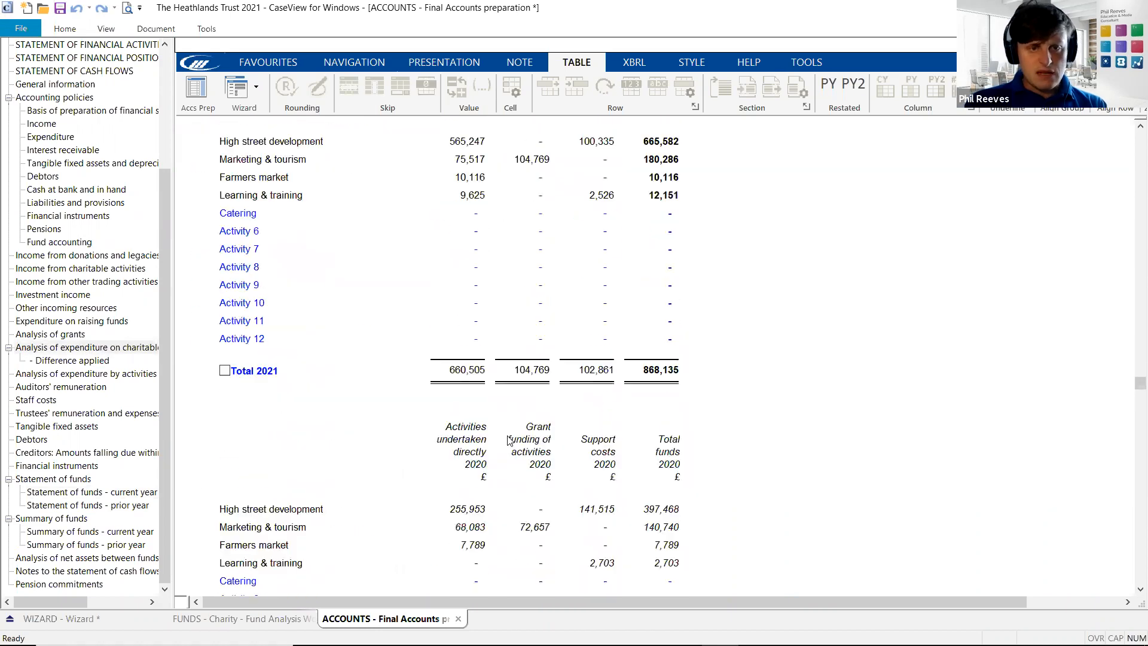
scroll(509, 440, "down", 7)
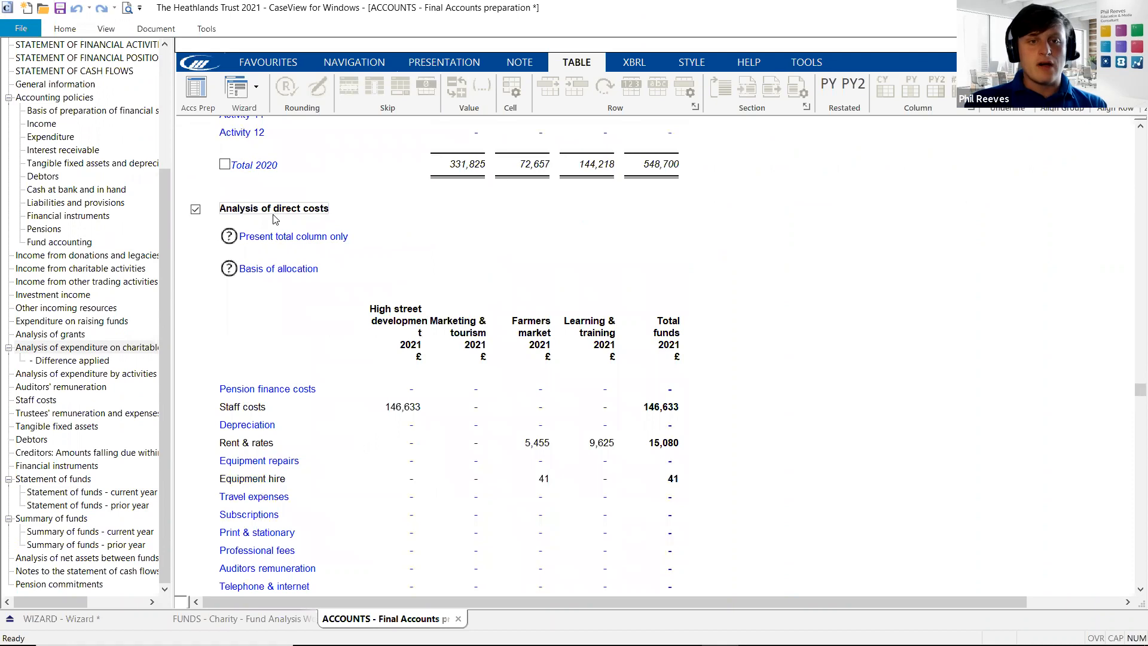
scroll(441, 438, "down", 8)
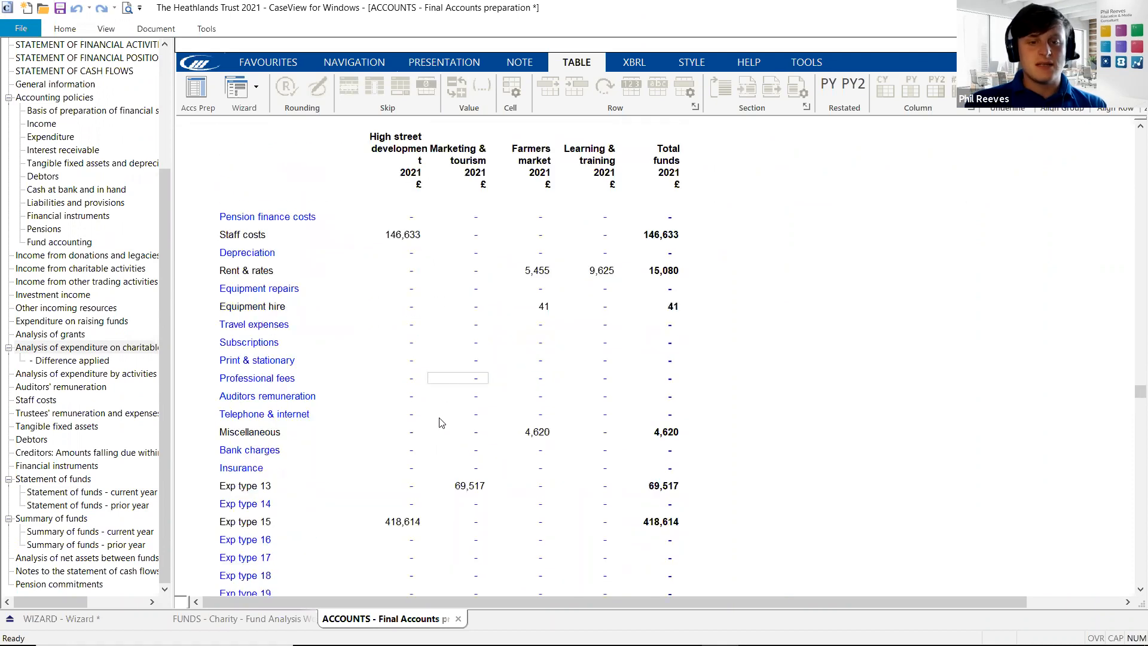
left_click(464, 523)
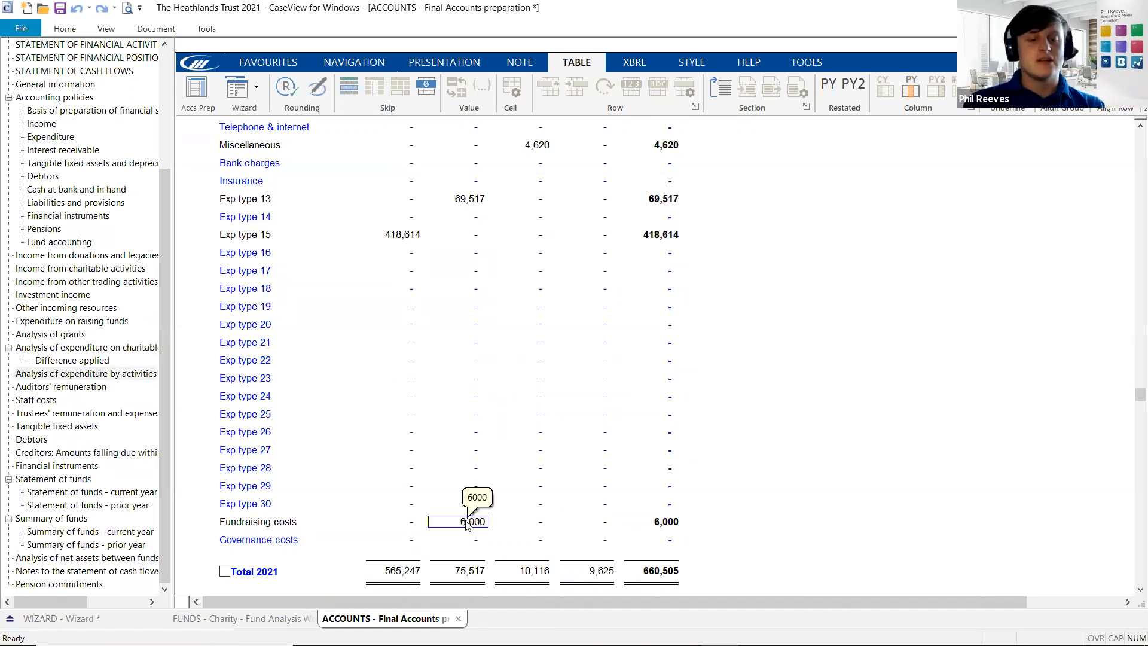
Return to the Fund Analysis Worksheet and set the Marketing & tourism allocation of Equipment hire to 0.
left_click(244, 619)
left_click(385, 469)
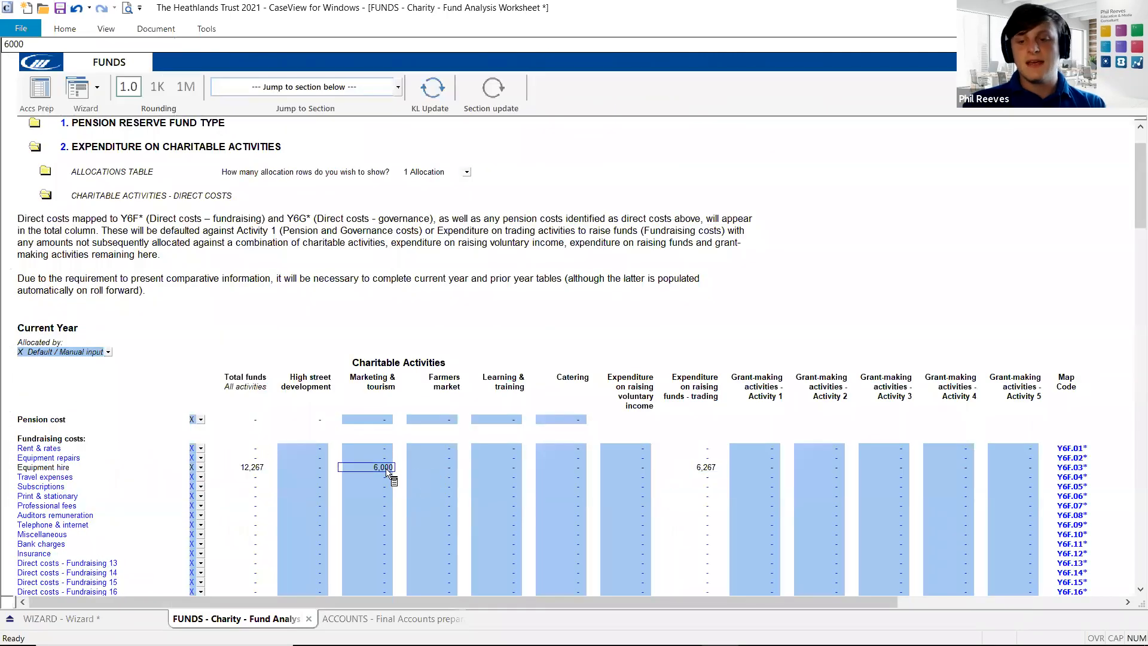
type("0")
key("Return")
Allocate 6000 of the Equipment hire fundraising cost to High street development.
left_click(305, 468)
type("6000")
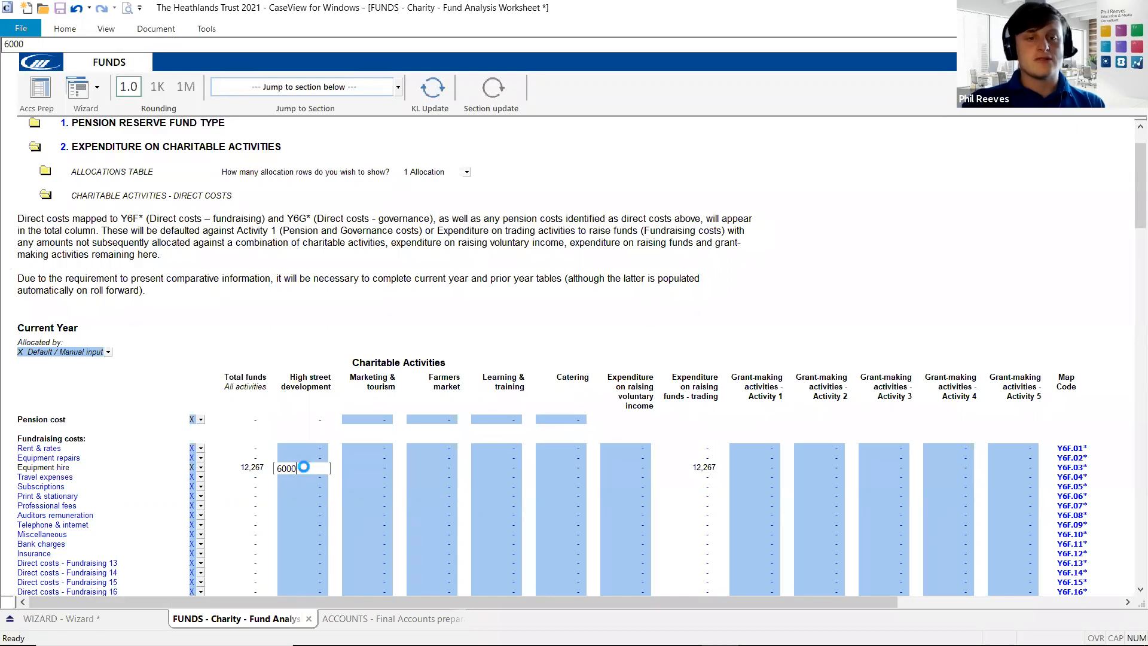
key("Return")
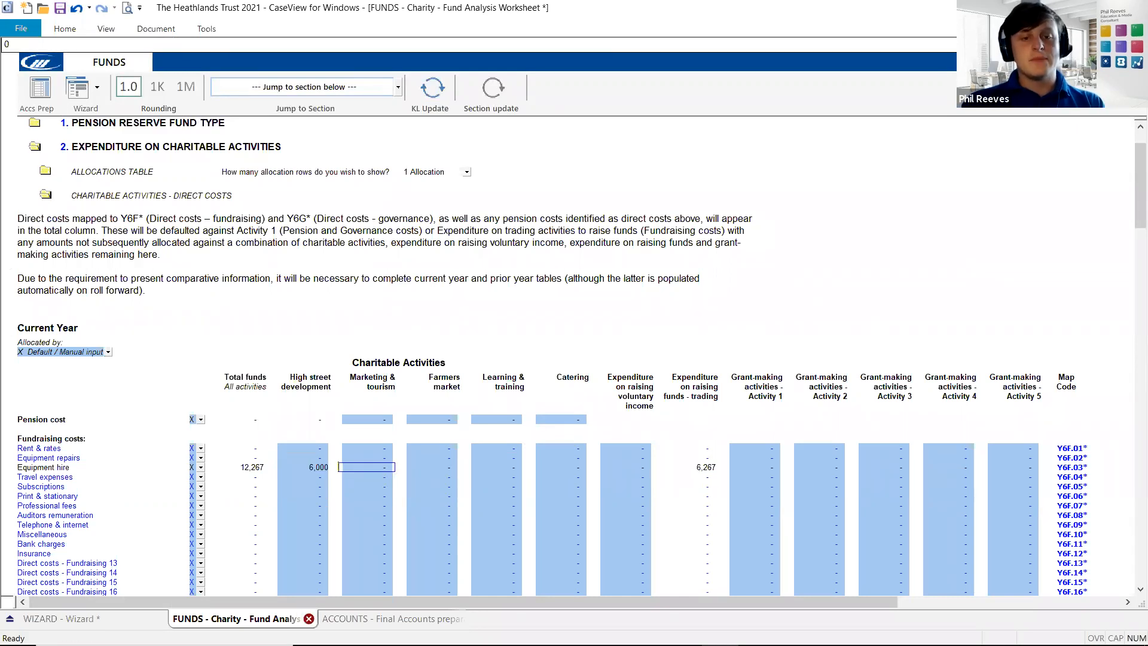
Check the High street development fundraising costs in the Final Accounts analysis of direct costs.
left_click(382, 621)
left_click(409, 523)
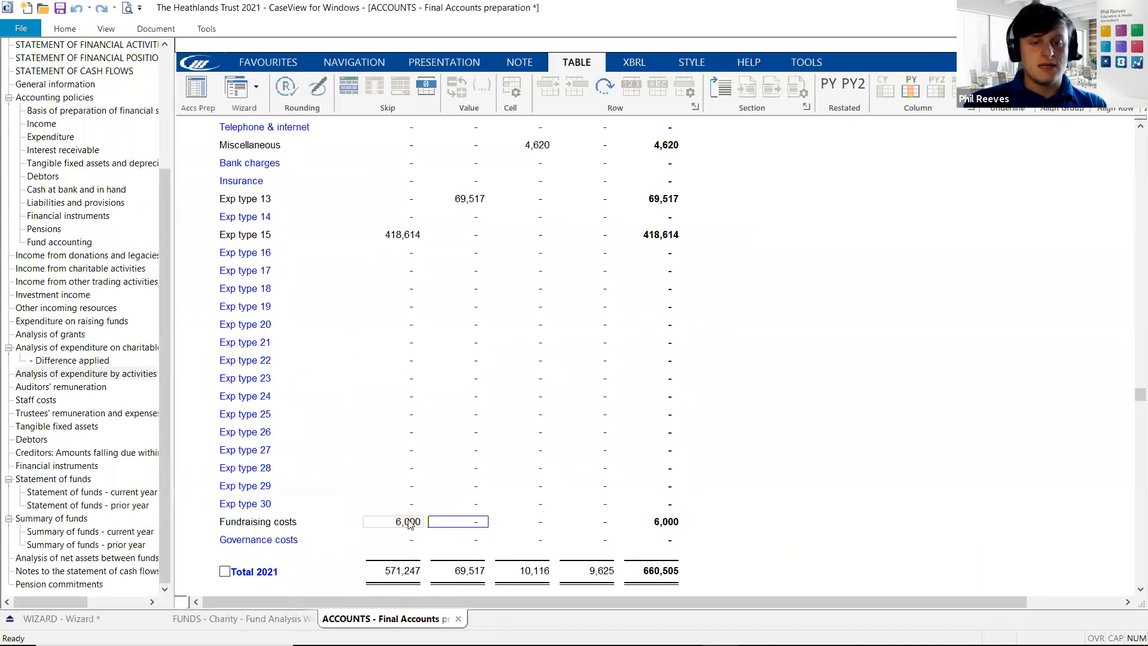
scroll(422, 364, "up", 5)
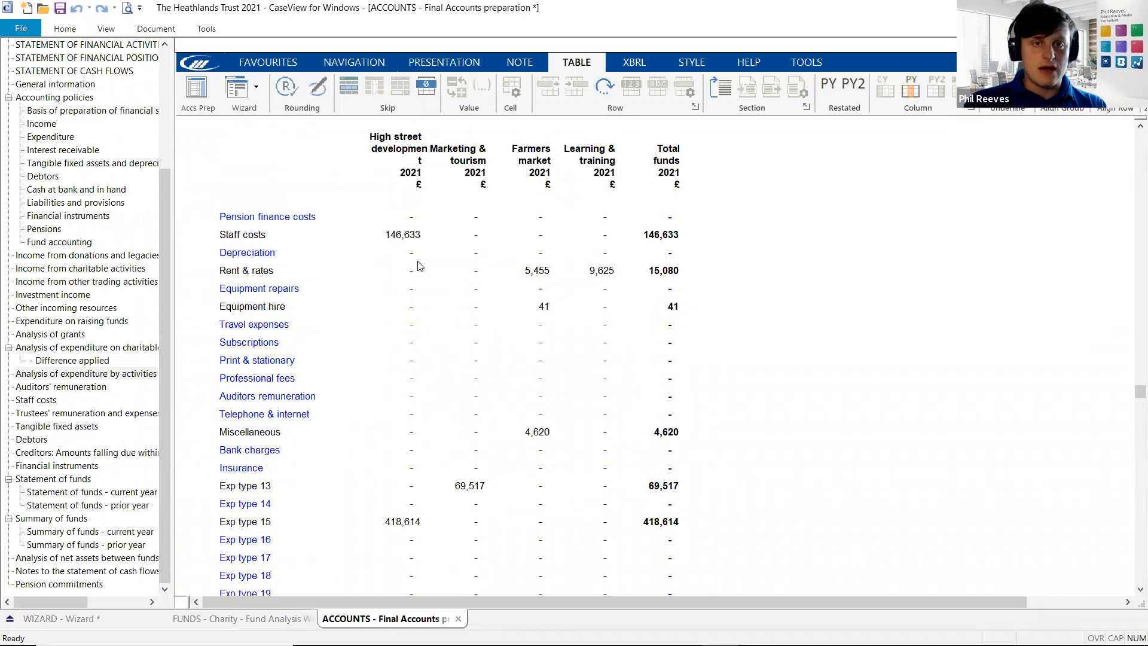
scroll(423, 364, "down", 5)
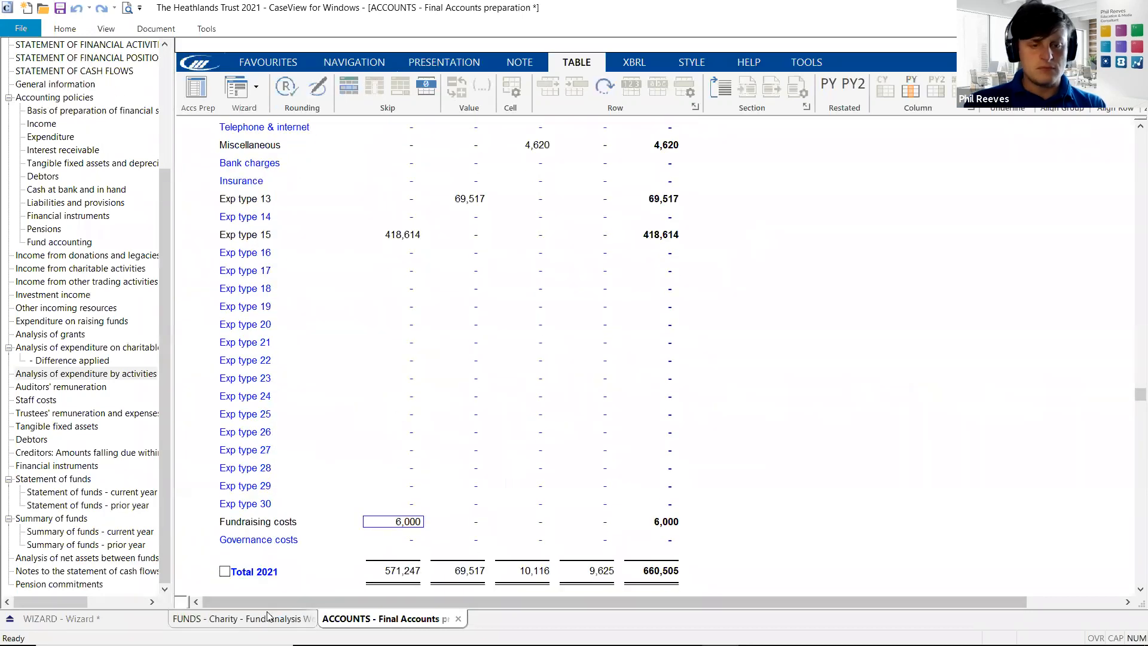
Go back to the Fund Analysis Worksheet and clear the High street development allocation of Equipment hire.
left_click(268, 618)
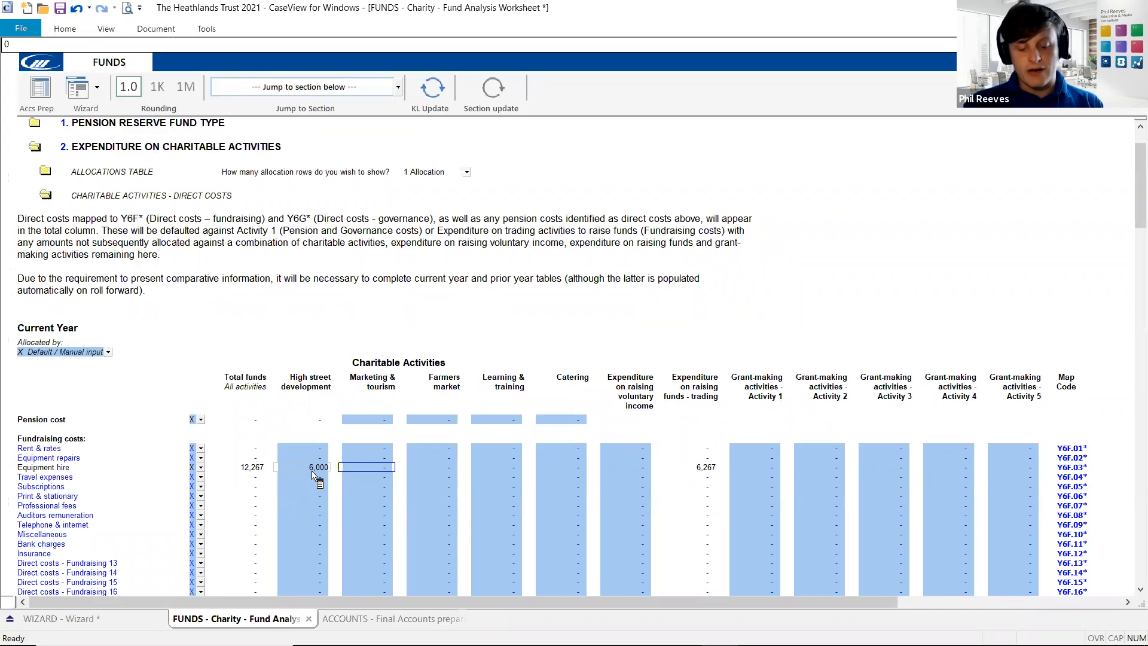
left_click(312, 469)
key("BackSpace")
key("BackSpace")
key("BackSpace")
key("BackSpace")
key("Return")
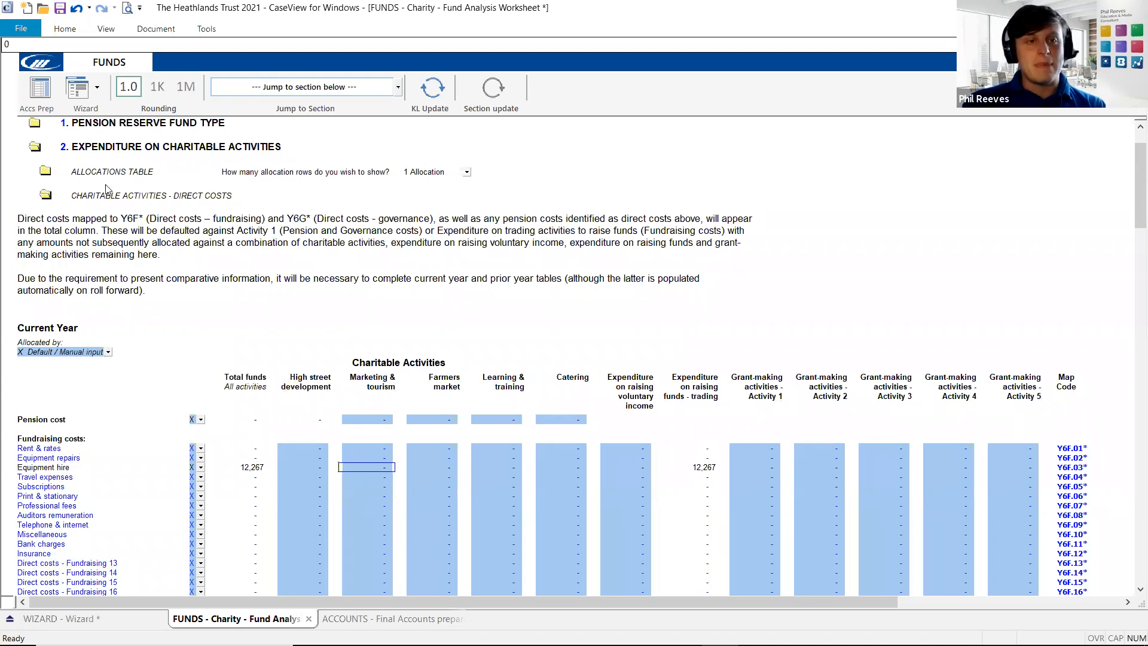
Expand the allocations table, name allocation A Staff costs and set its total to 100.
left_click(48, 173)
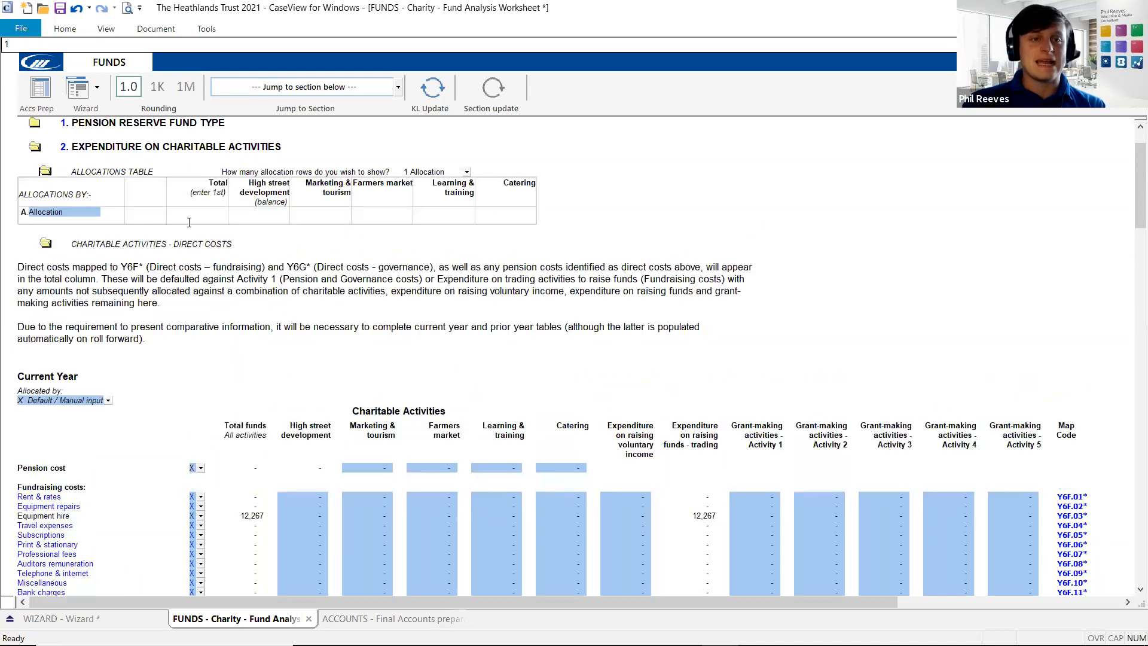
left_click(68, 215)
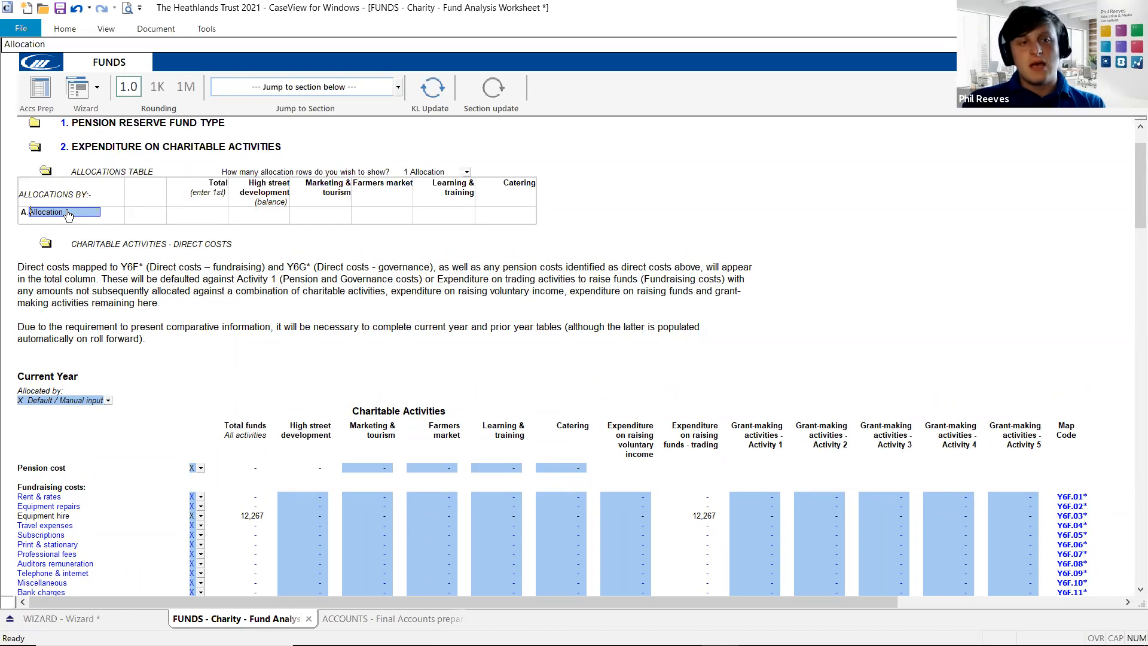
type("S")
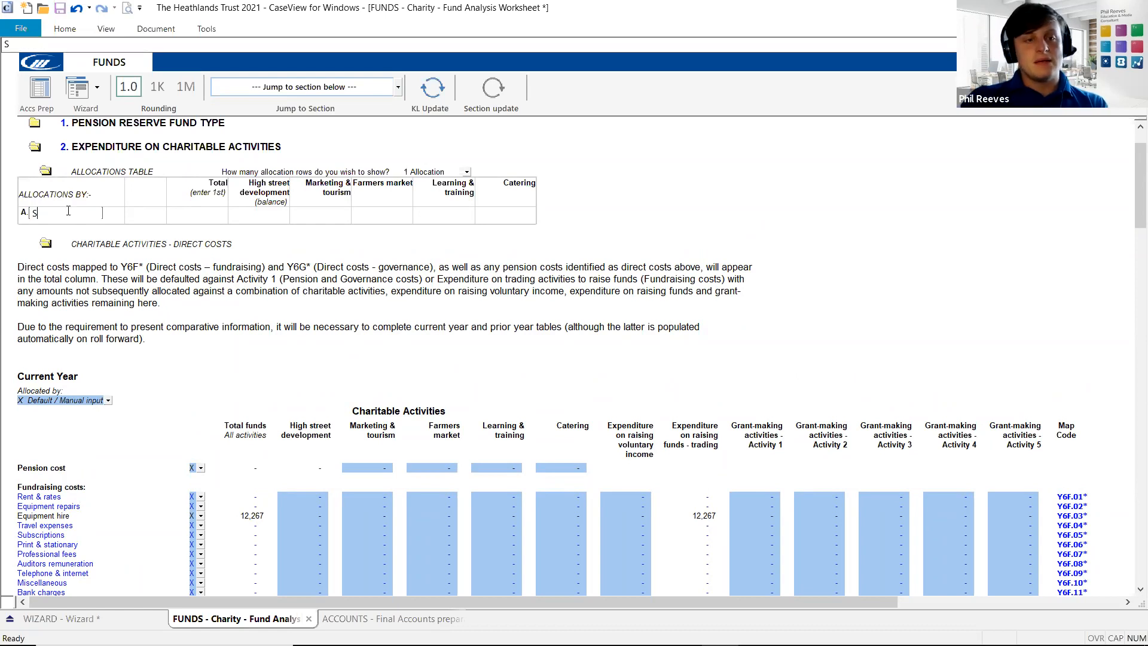
type("taff")
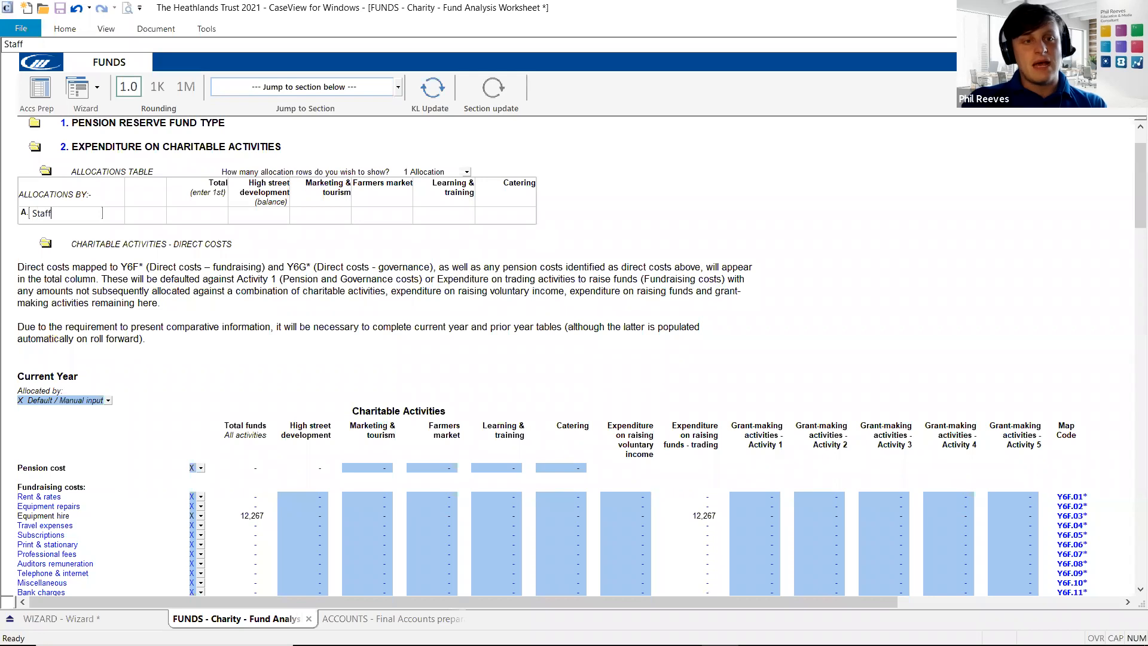
type(" costs")
key("Tab")
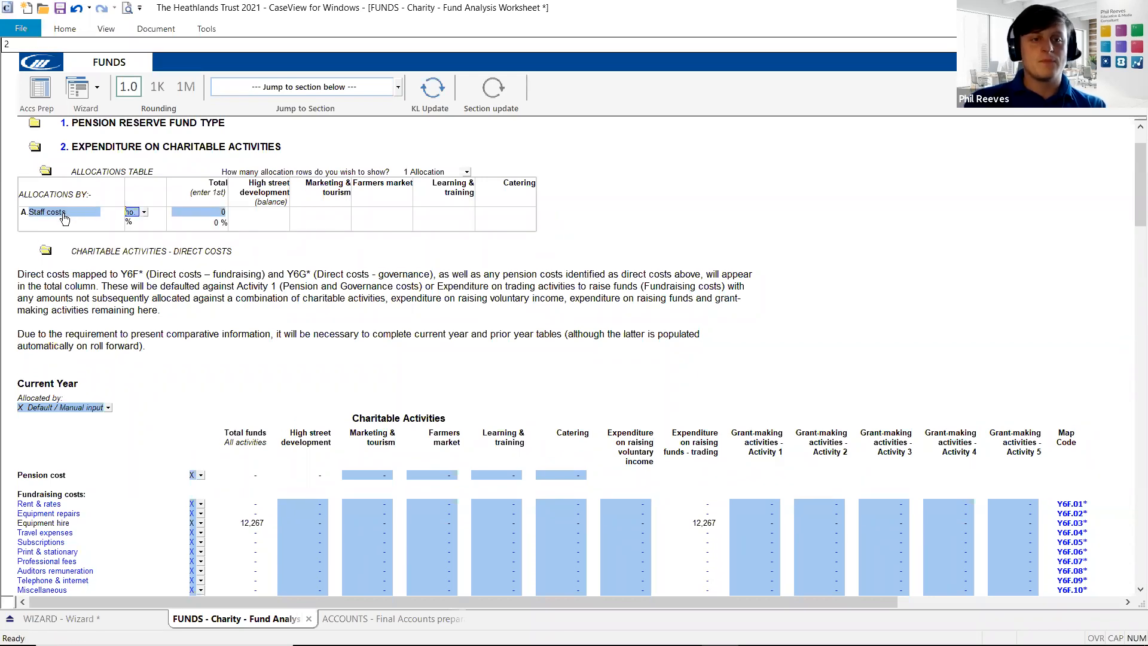
key("Tab")
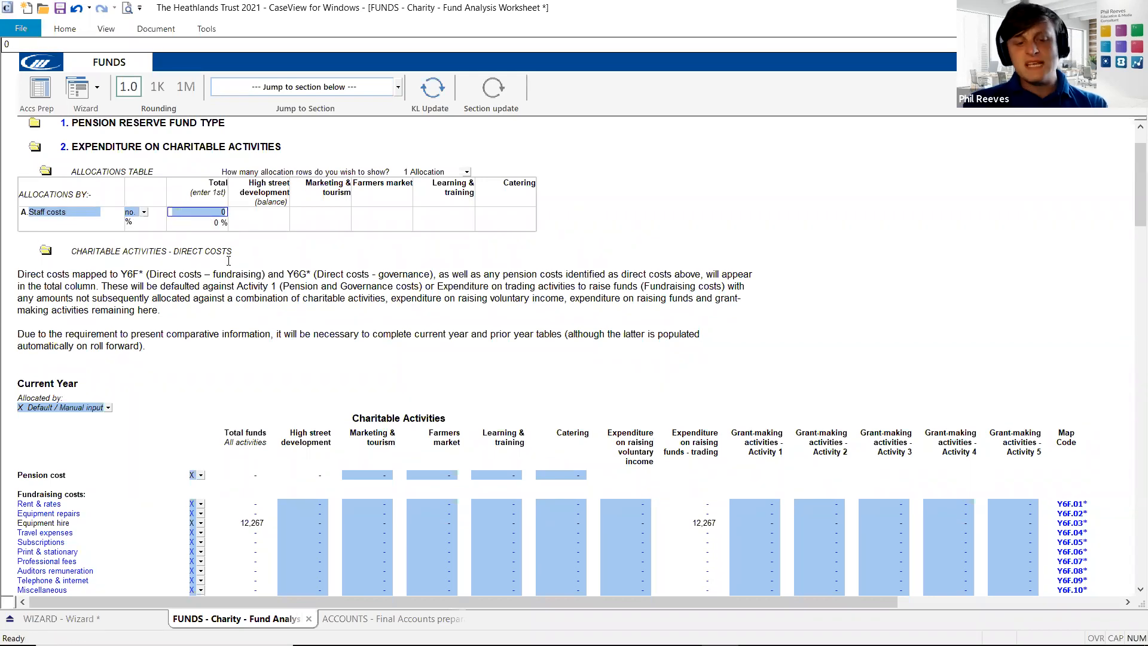
type("100")
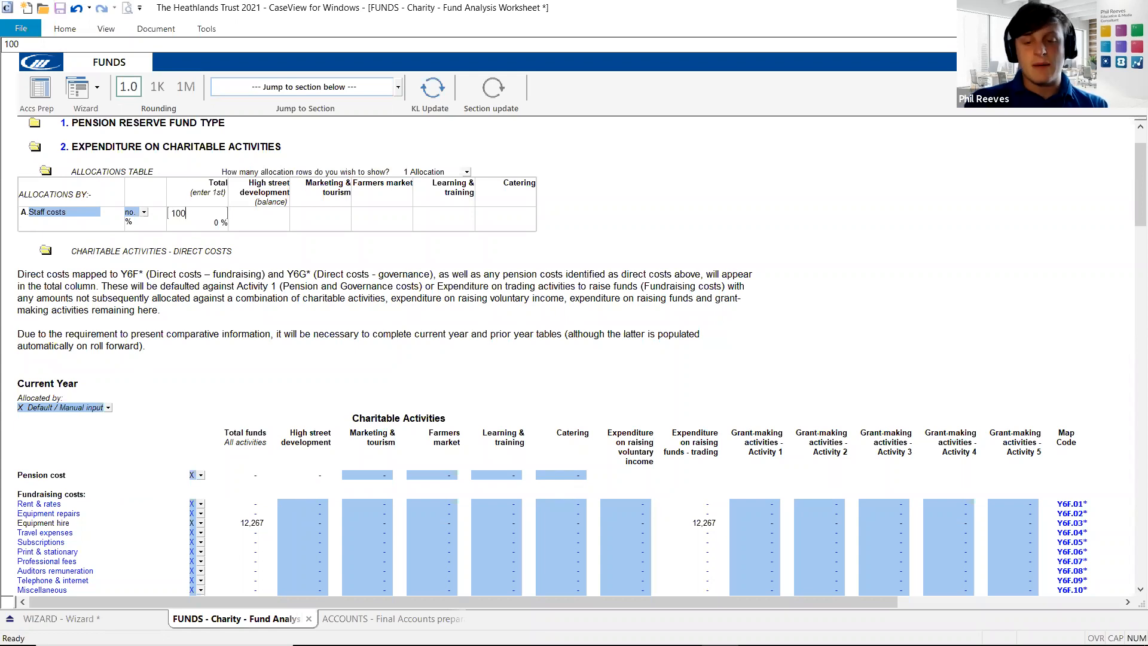
key("Tab")
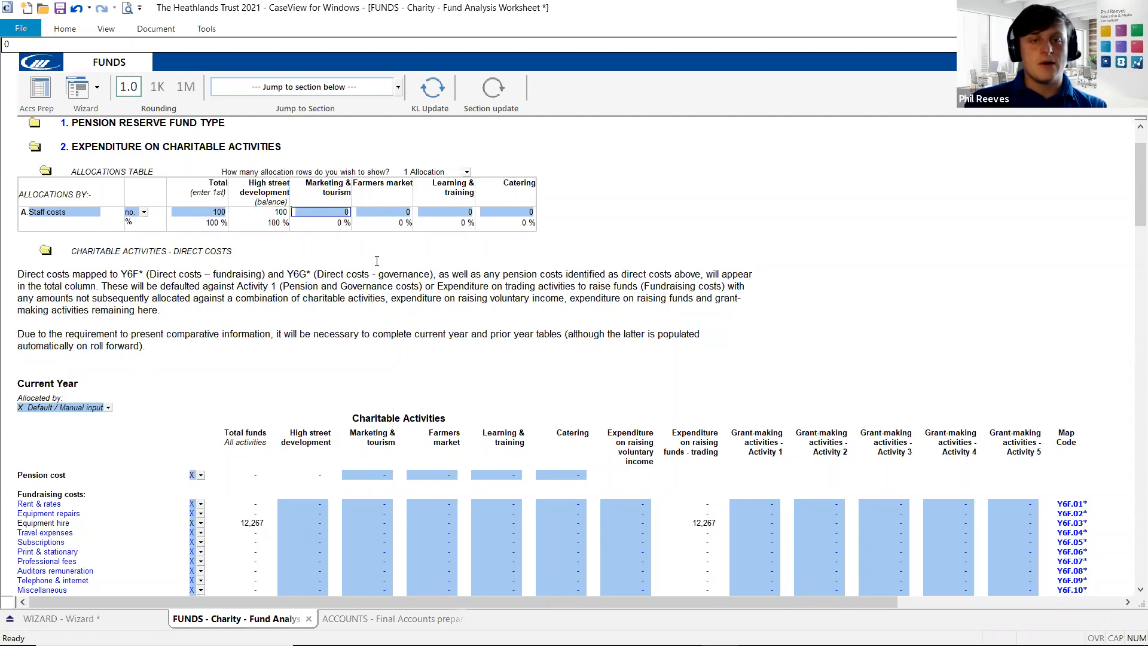
Split allocation A as 30 to Marketing & tourism, 10 to Farmers market, 20 to Learning & training and 10 to Catering.
type("30")
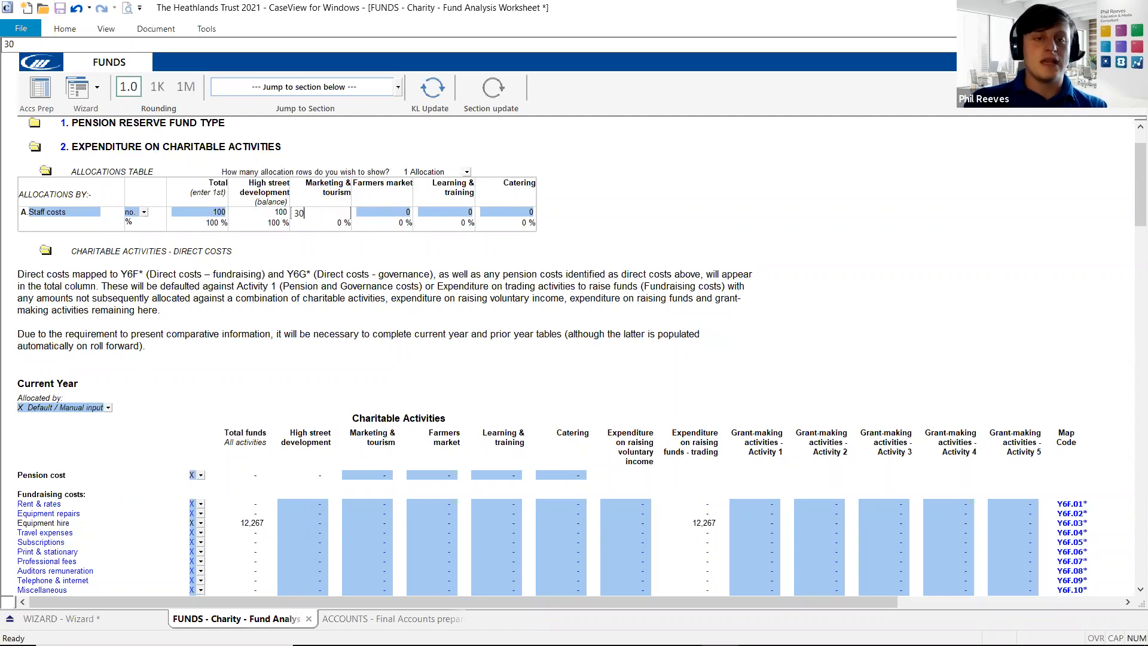
key("Tab")
type("10")
key("Tab")
type("20")
key("Tab")
type("10")
key("Tab")
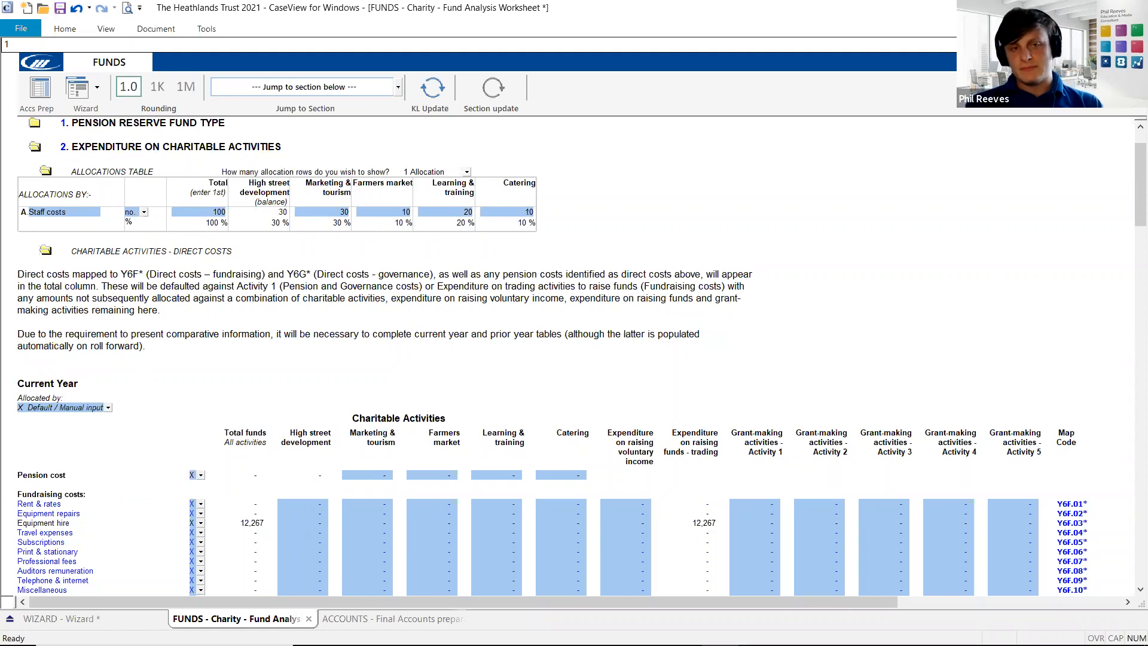
Review allocation A's total and its share for each charitable activity, including the High street development balance and percentage.
left_click(442, 213)
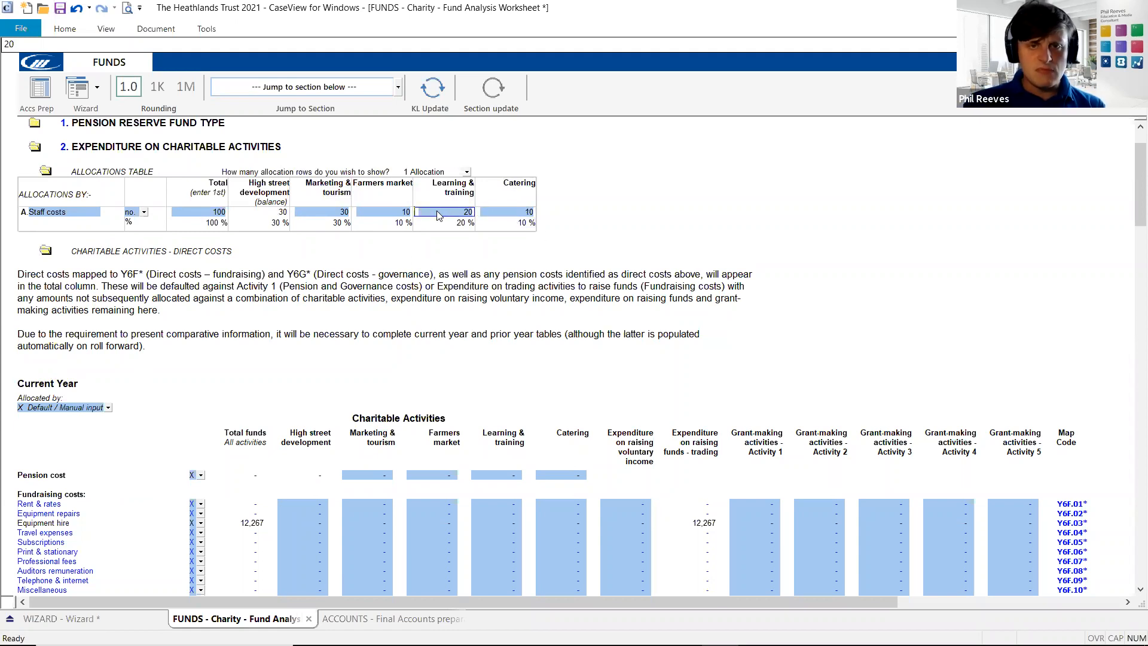
left_click(408, 213)
left_click(447, 214)
left_click(513, 214)
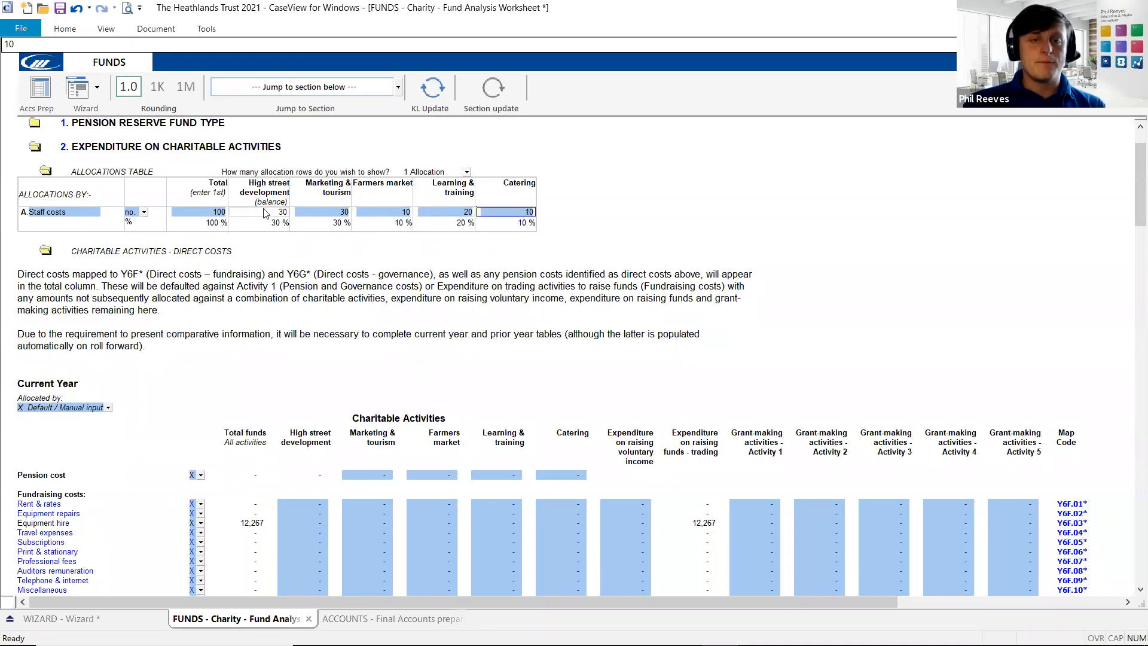
left_click(275, 214)
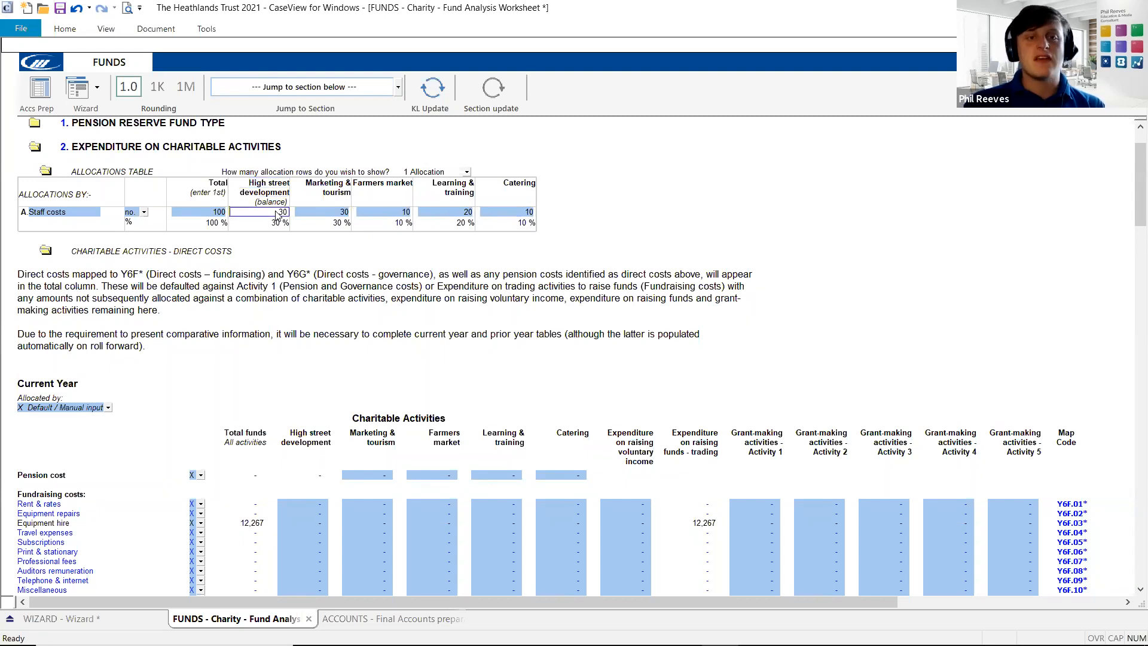
left_click(215, 213)
left_click(270, 213)
left_click(343, 215)
left_click(408, 214)
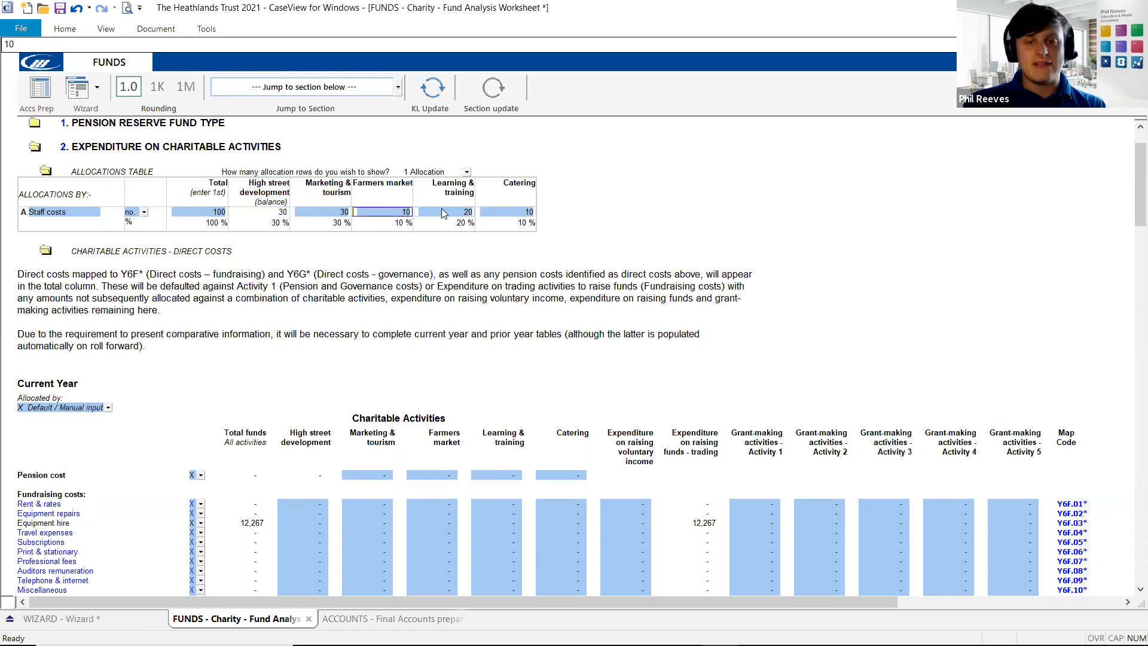
left_click(428, 215)
left_click(494, 215)
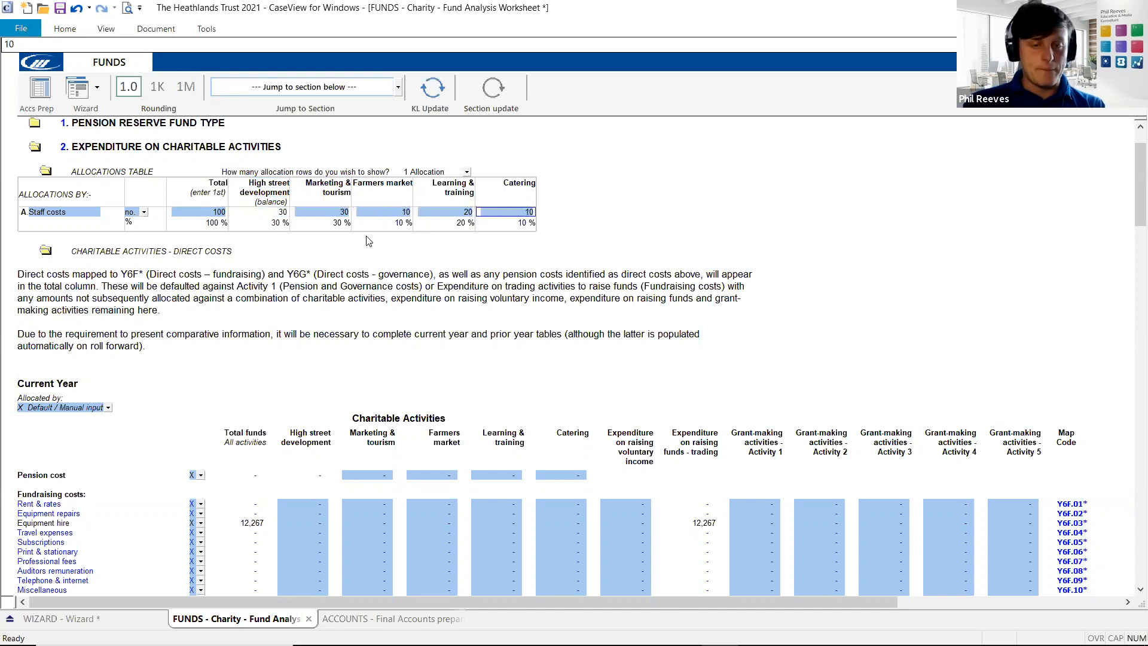
left_click(264, 225)
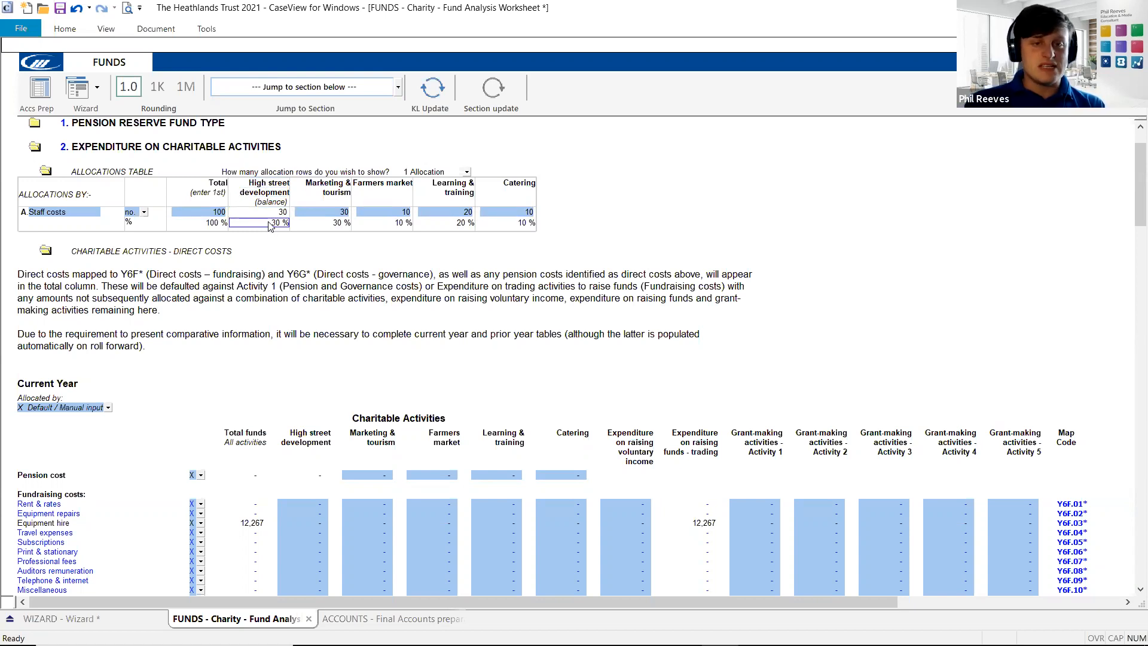
Rename allocation A as Staff numbers.
left_click(74, 217)
left_click_drag(48, 46, 27, 49)
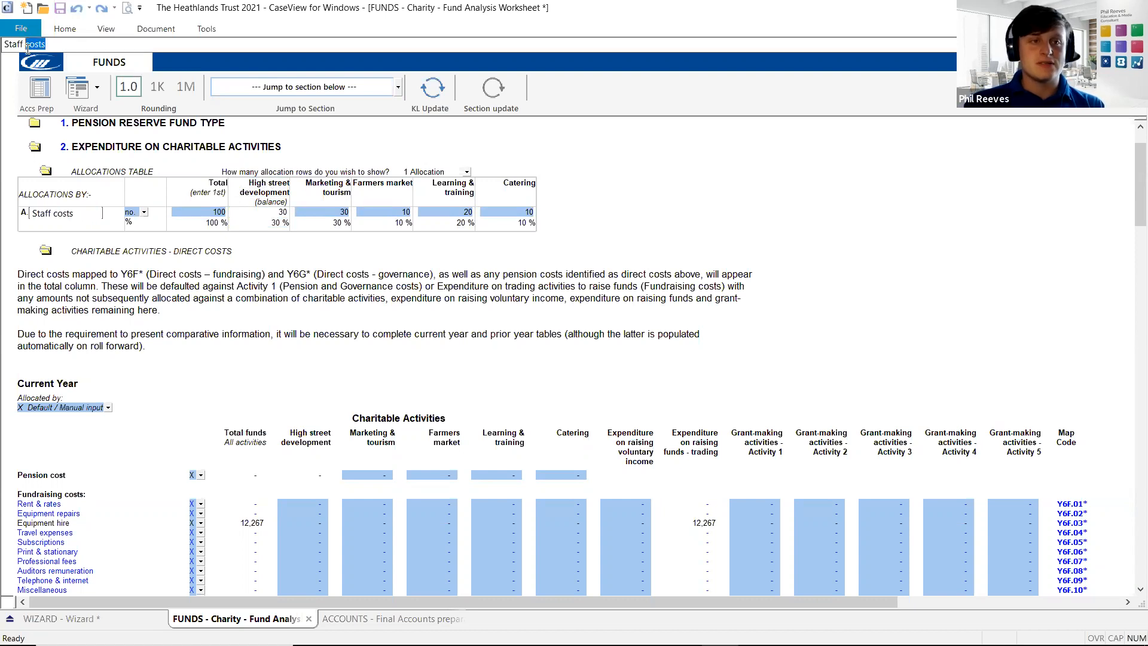
type("numb")
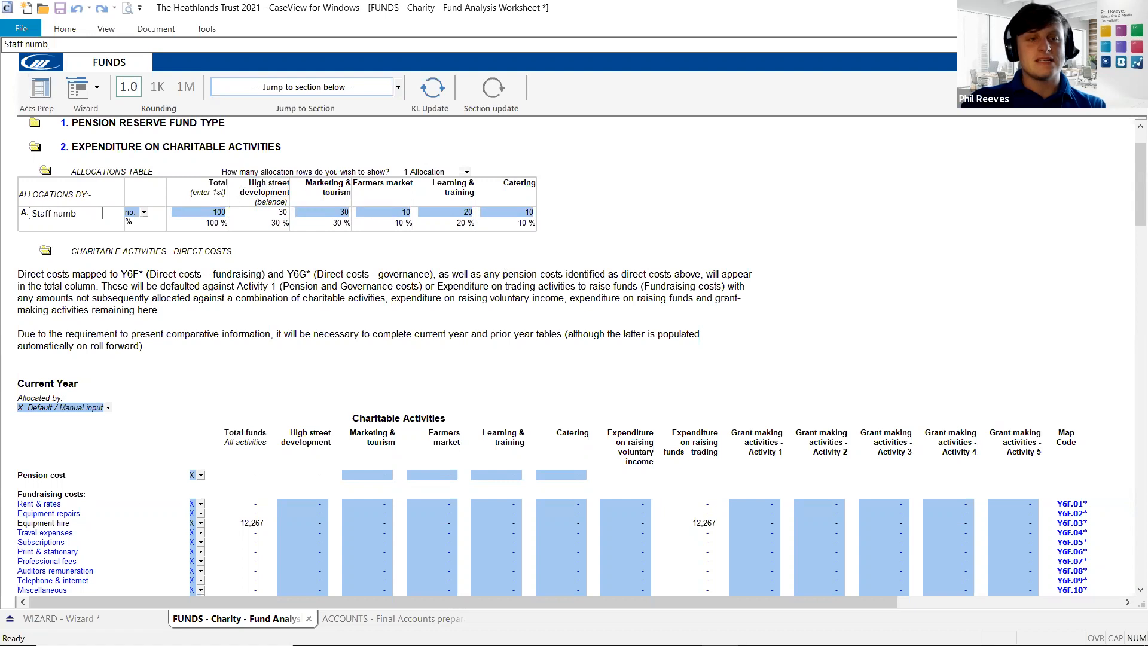
type("ers")
key("Tab")
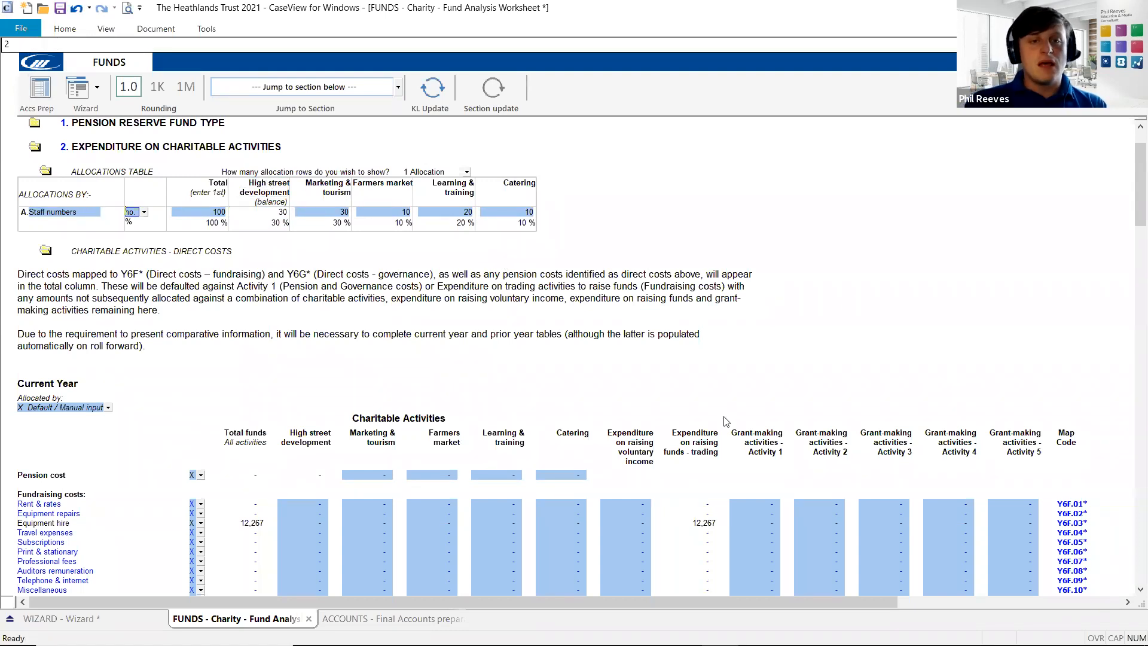
Examine the Staff numbers percentages for the activities from Marketing & tourism to Learning & training.
left_click(334, 223)
left_click(360, 224)
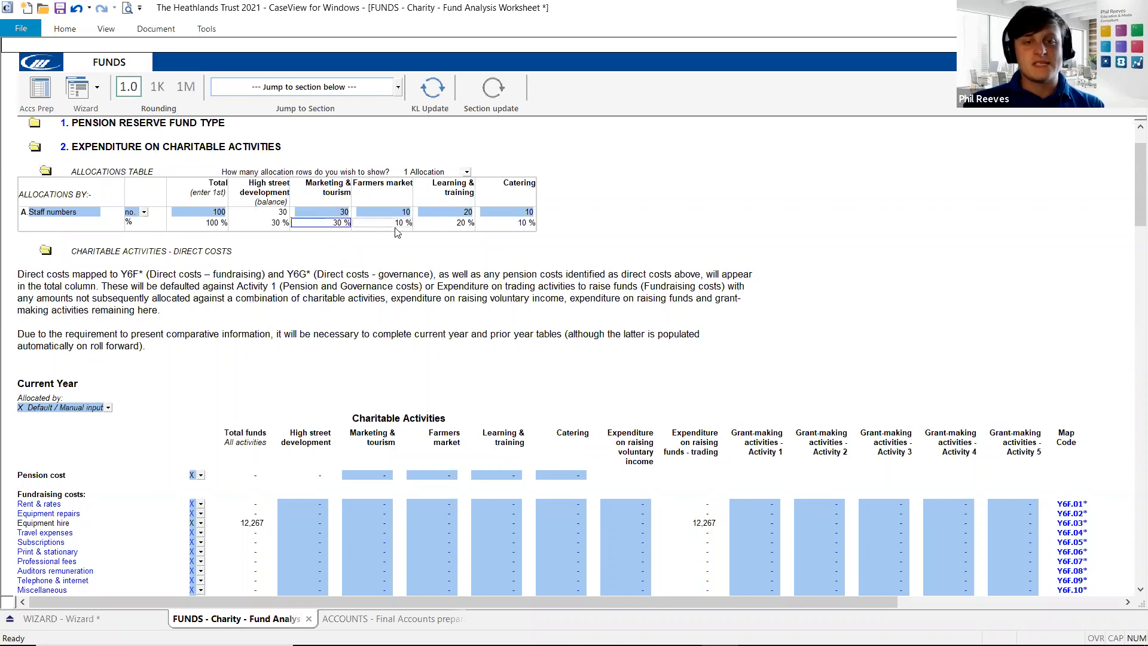
left_click(422, 226)
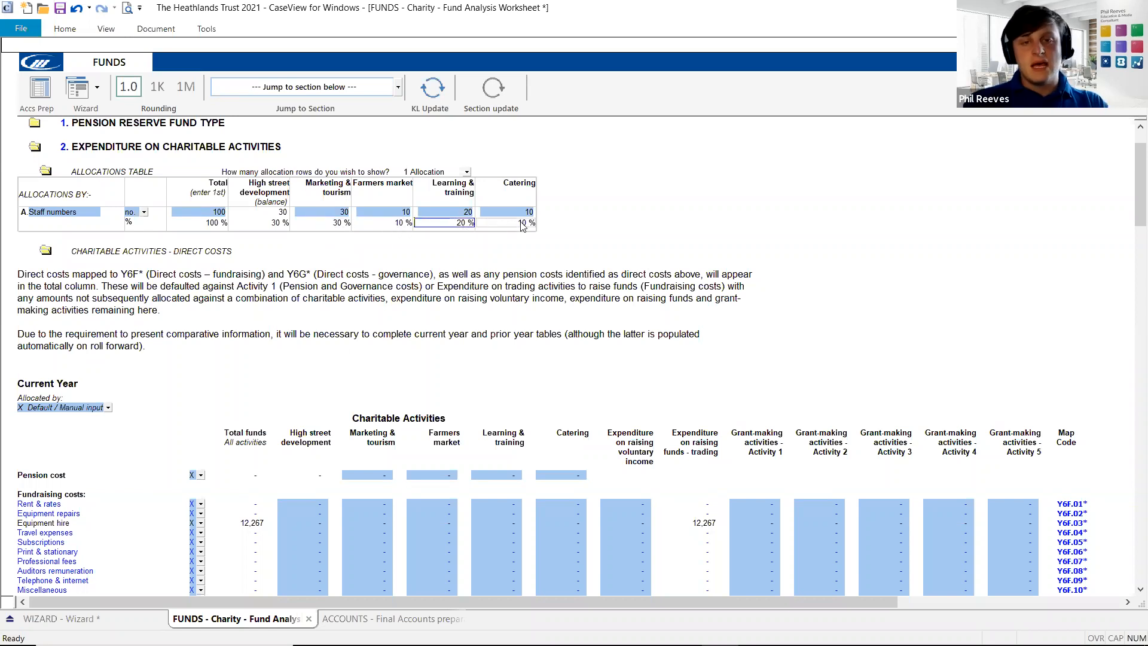
Allocate the current-year Equipment hire cost under Fundraising costs by allocation A in the direct costs table.
left_click(522, 225)
scroll(136, 146, "down", 4)
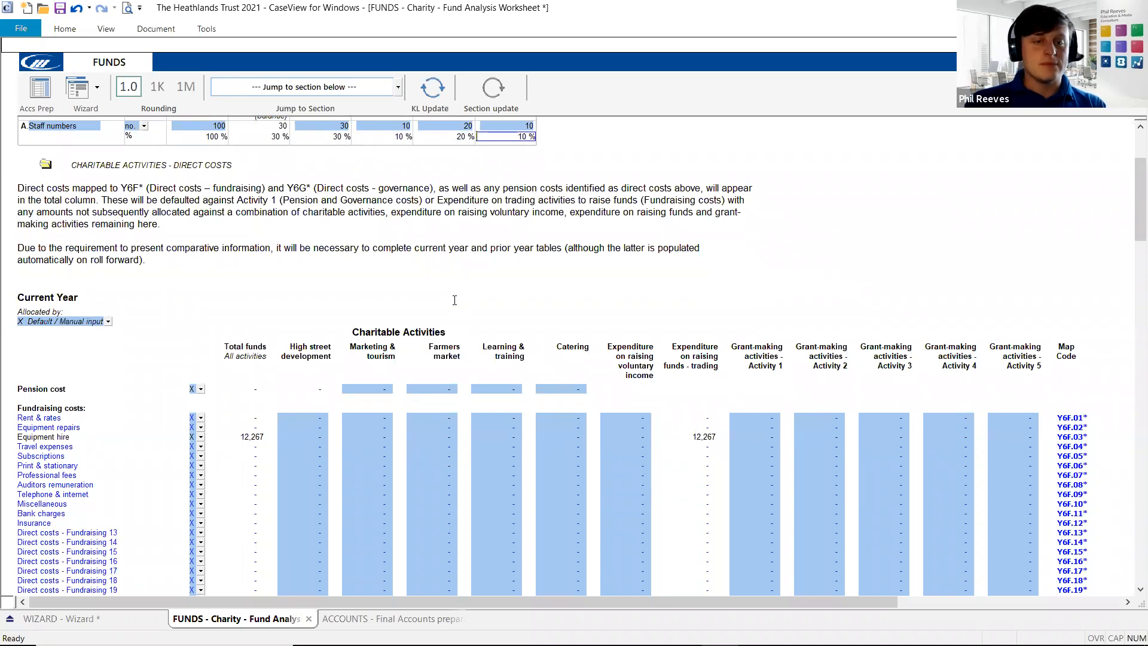
scroll(136, 147, "up", 3)
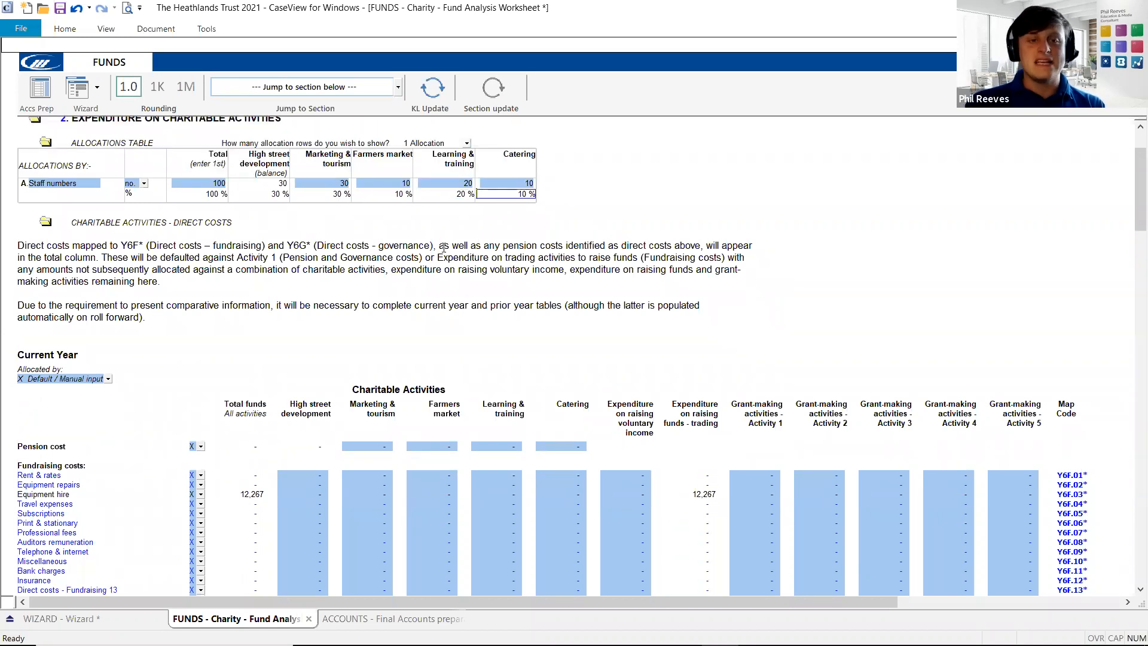
scroll(444, 247, "down", 7)
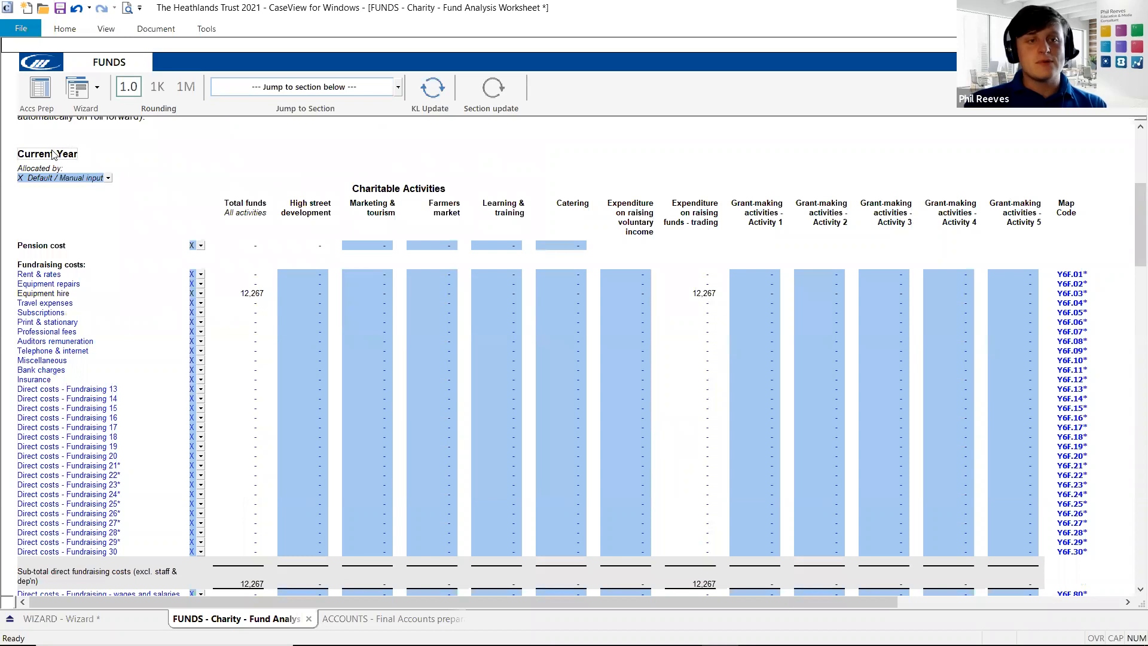
scroll(204, 283, "up", 1)
scroll(204, 284, "down", 1)
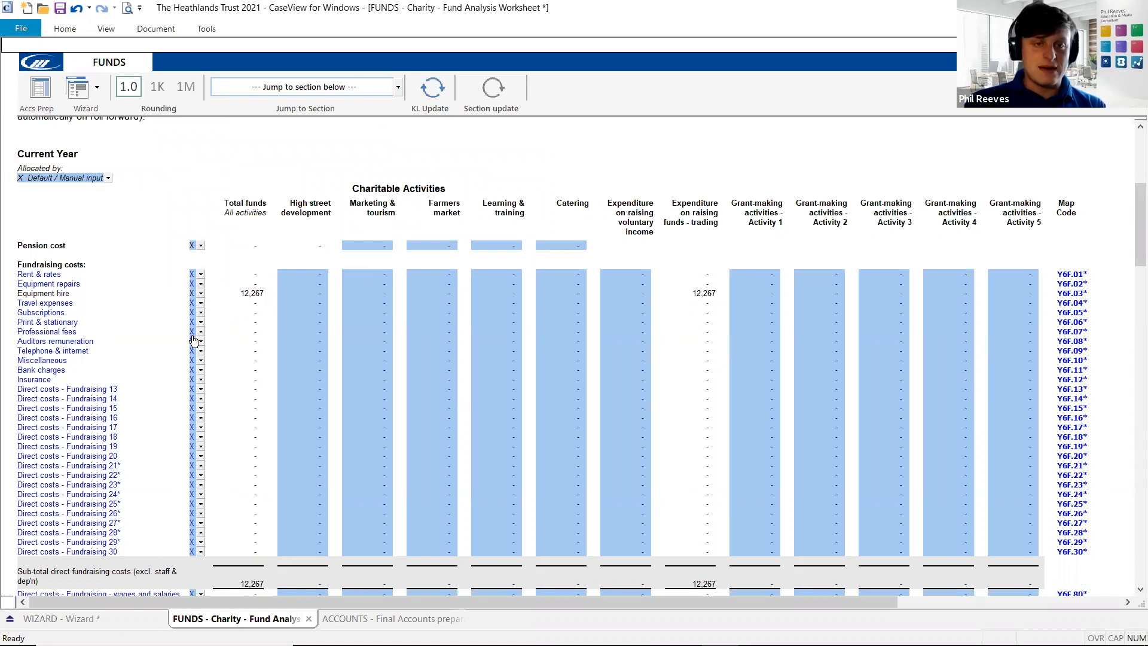
left_click(201, 293)
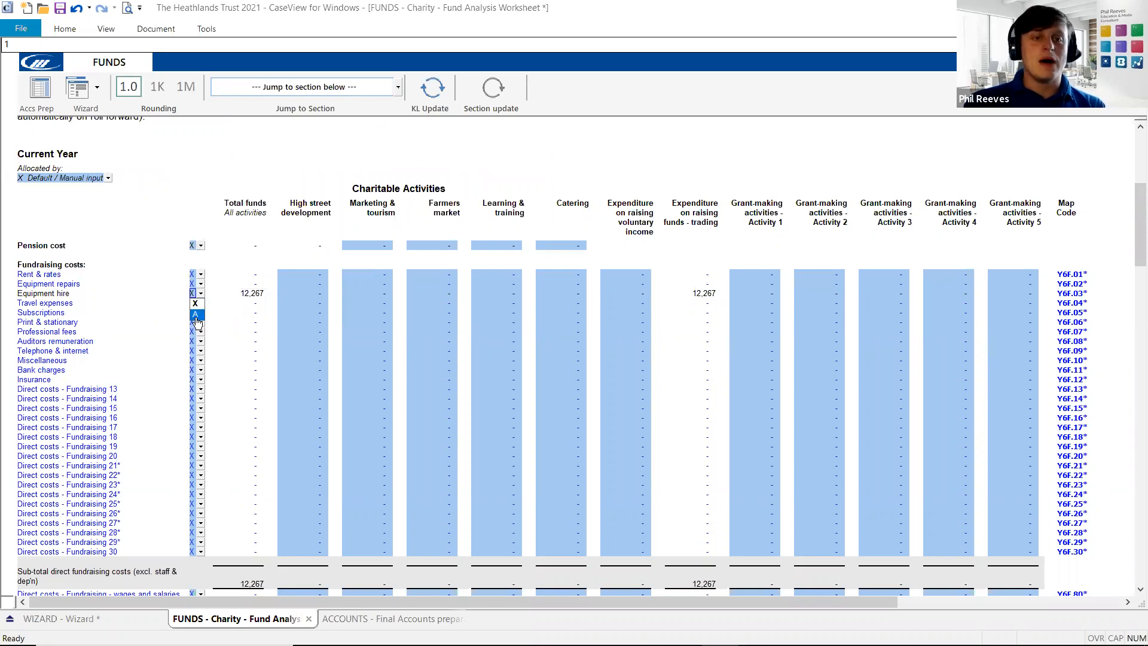
scroll(199, 322, "up", 7)
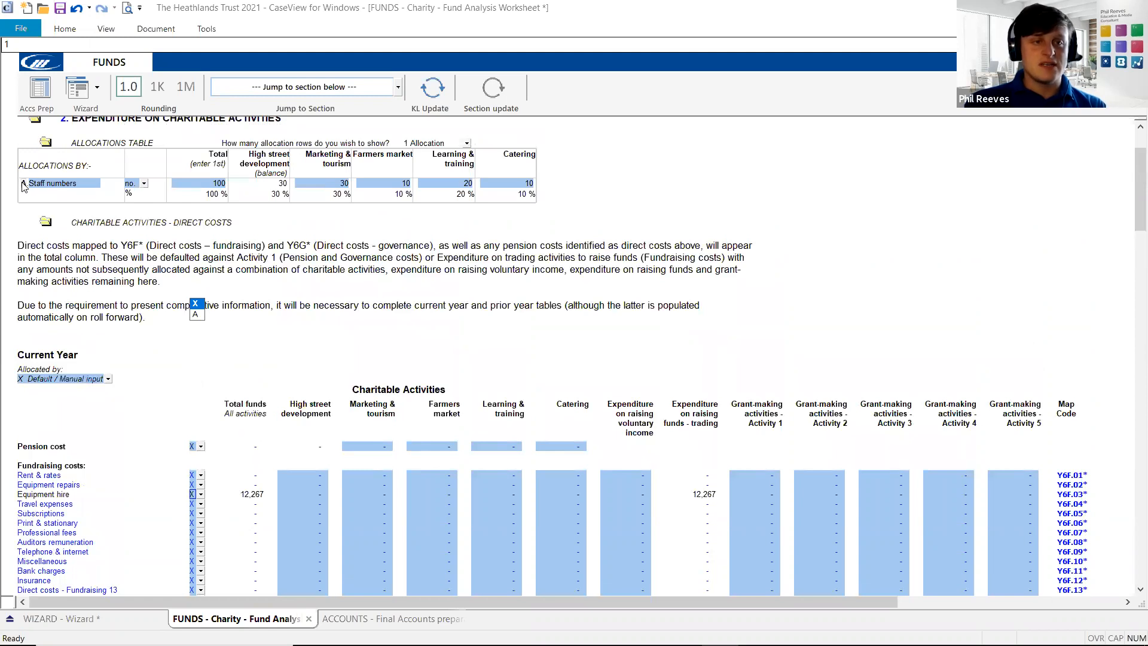
left_click(466, 143)
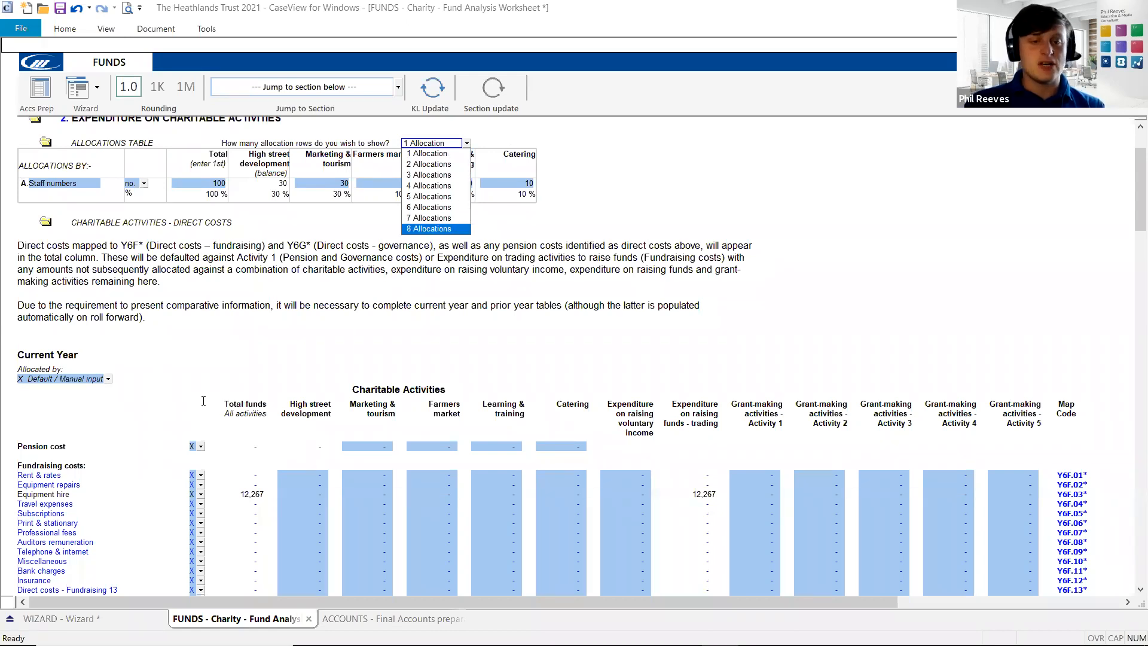
scroll(203, 401, "down", 2)
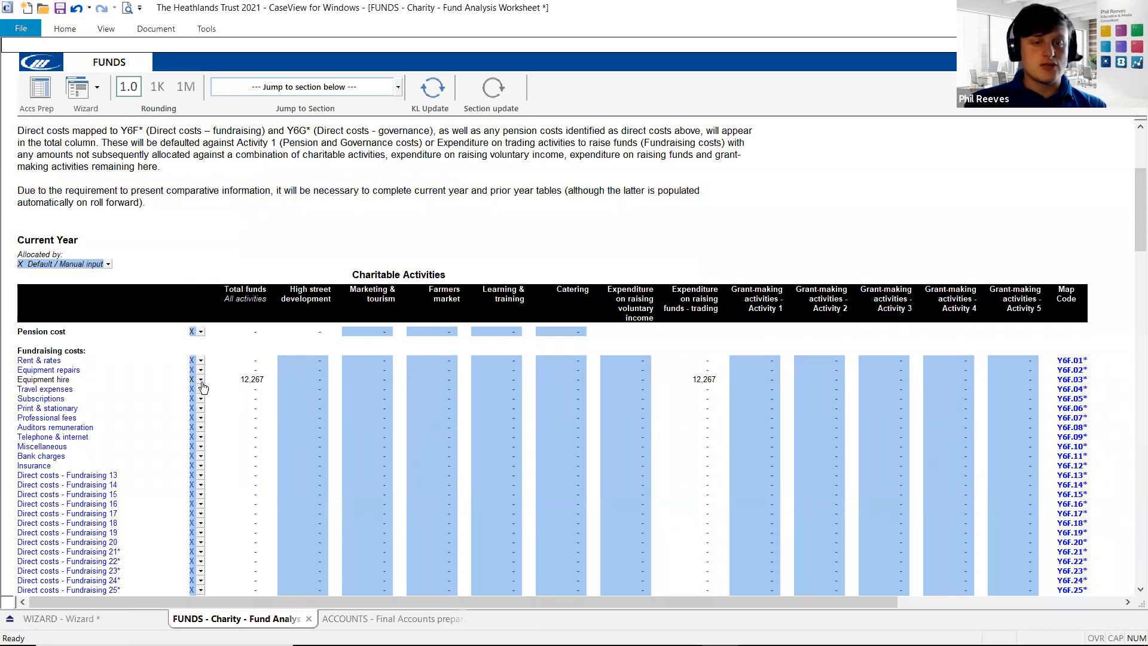
left_click(201, 382)
left_click(195, 407)
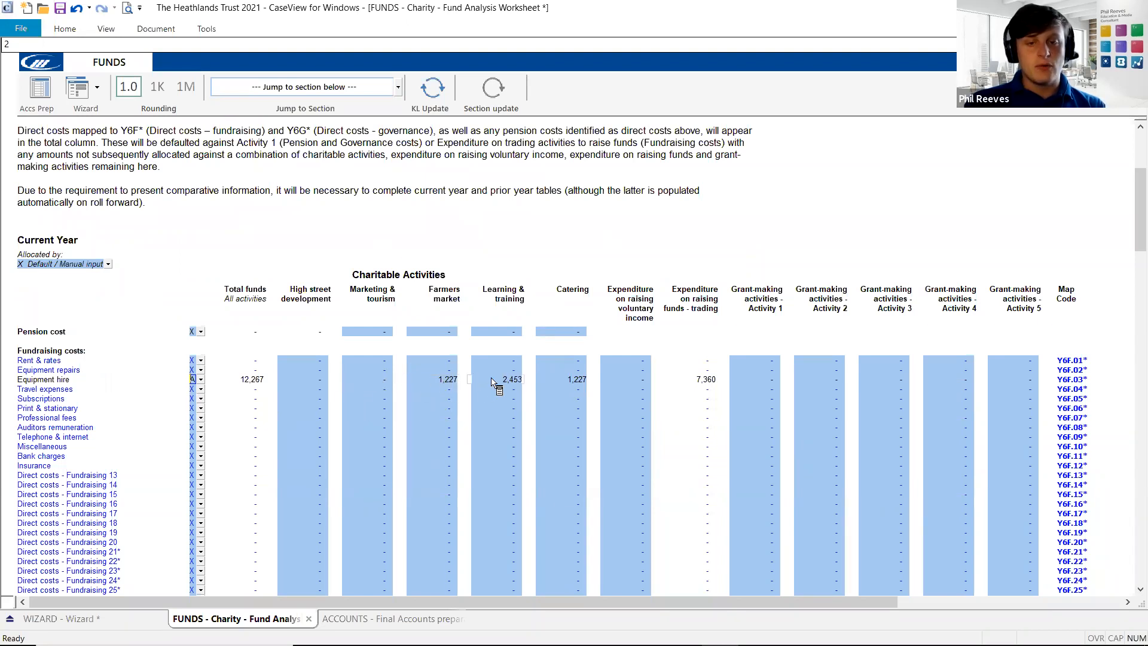
Review the rest of the current-year and prior-year direct costs tables, and expand the charitable activities support costs section to view it.
scroll(254, 410, "down", 4)
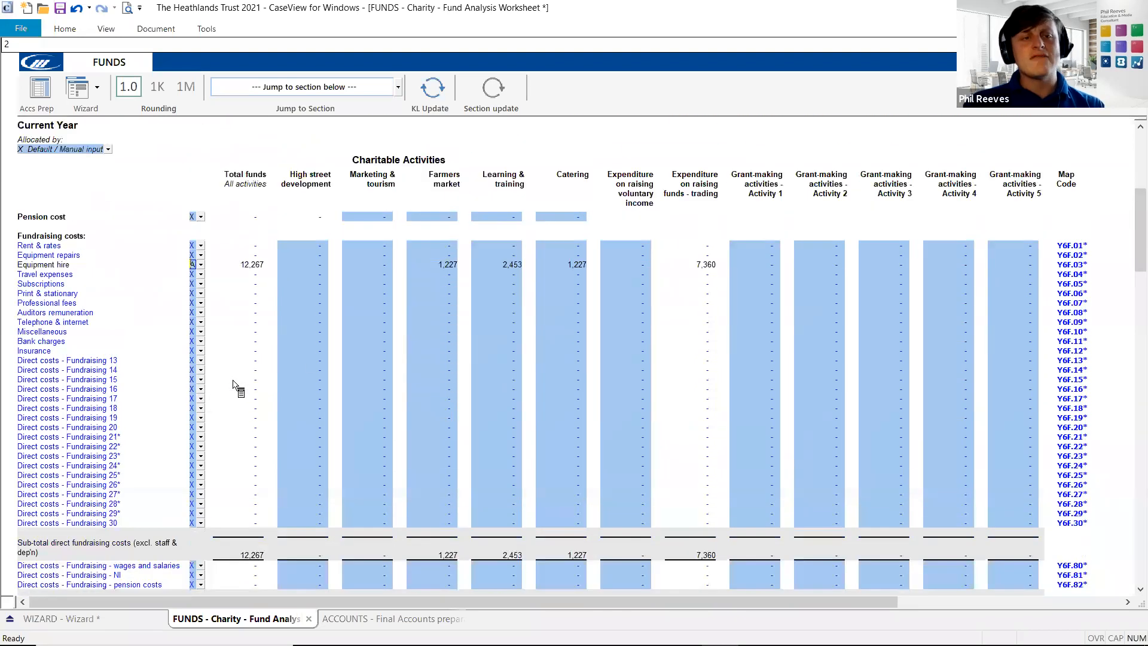
scroll(234, 385, "down", 11)
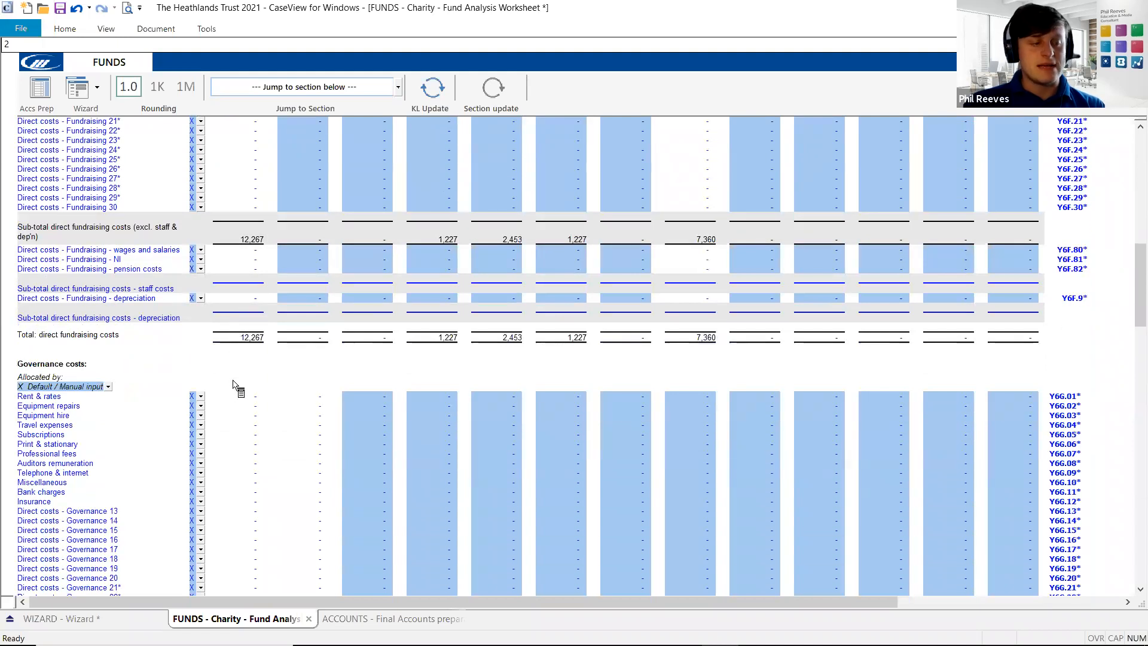
scroll(234, 385, "down", 20)
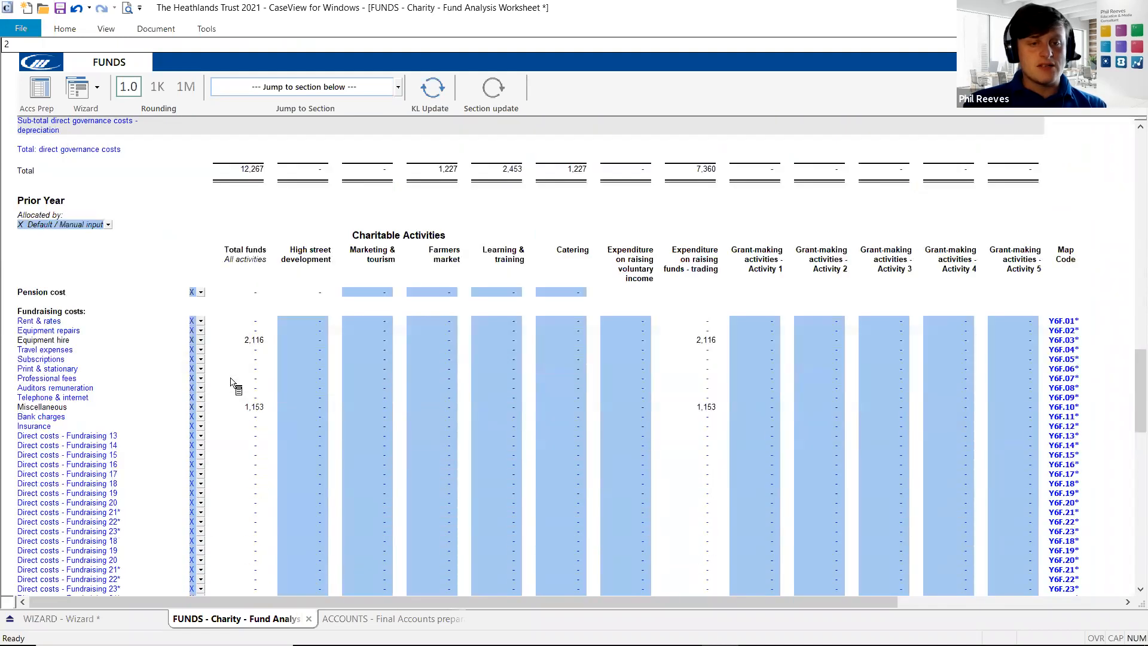
scroll(233, 385, "down", 2)
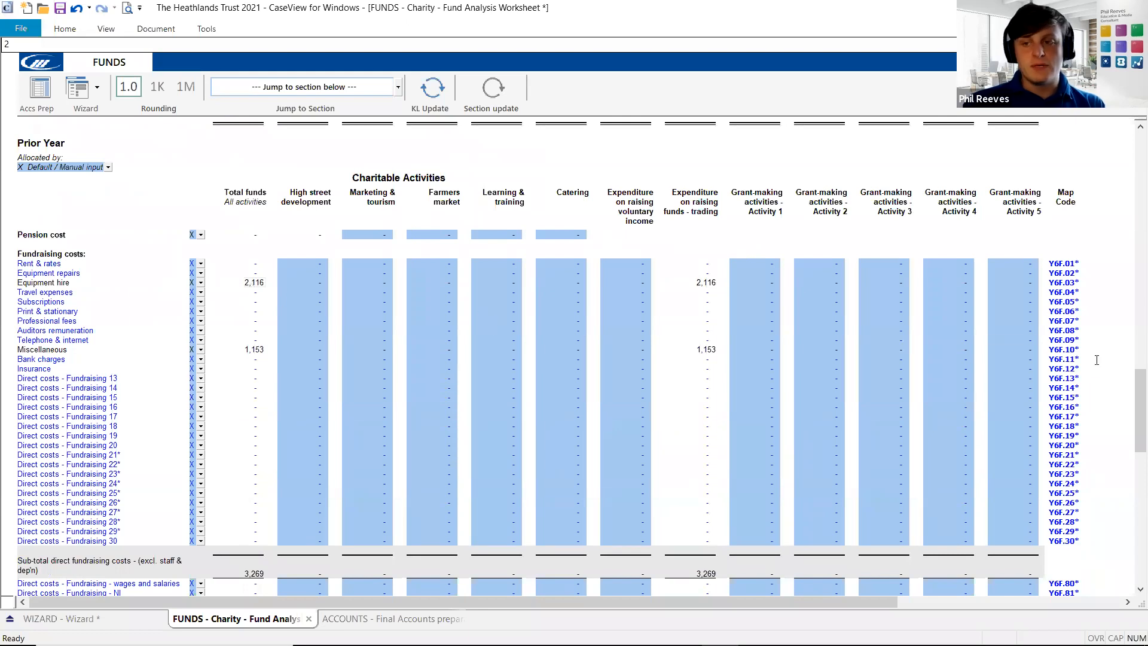
left_click_drag(1131, 404, 1131, 537)
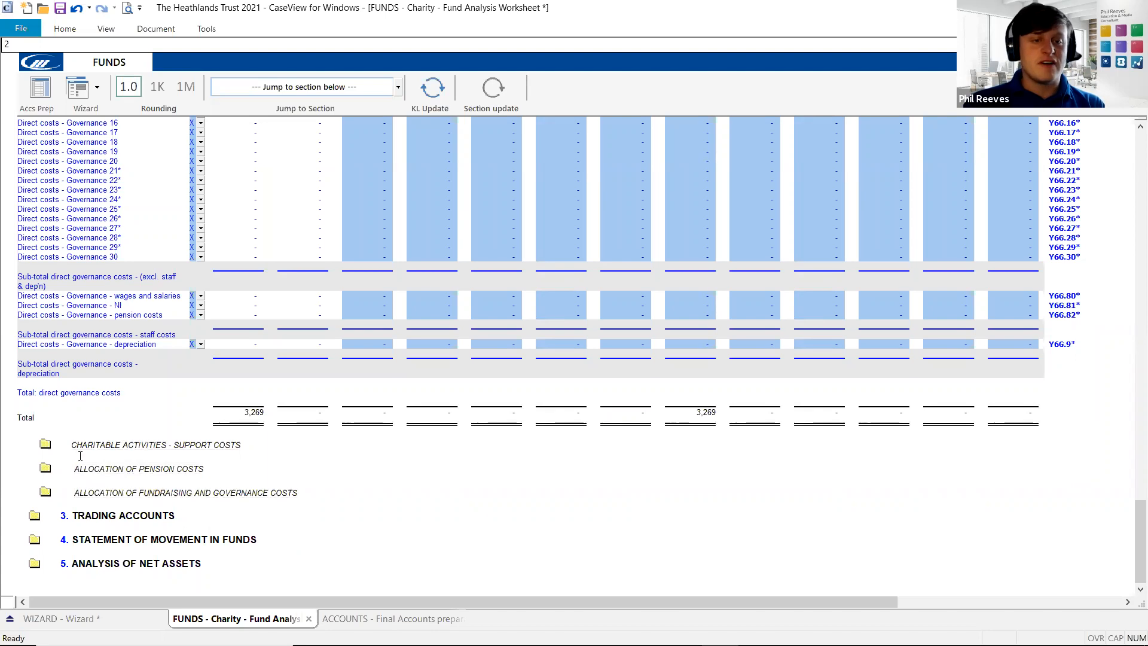
left_click(41, 448)
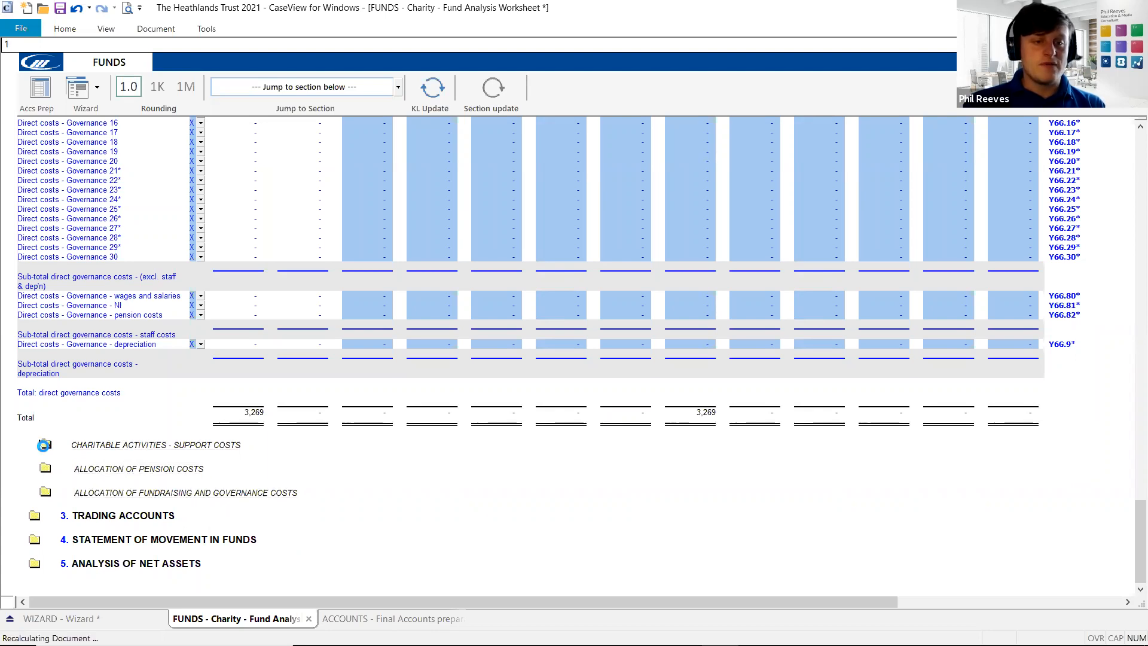
scroll(197, 445, "down", 5)
scroll(251, 432, "down", 3)
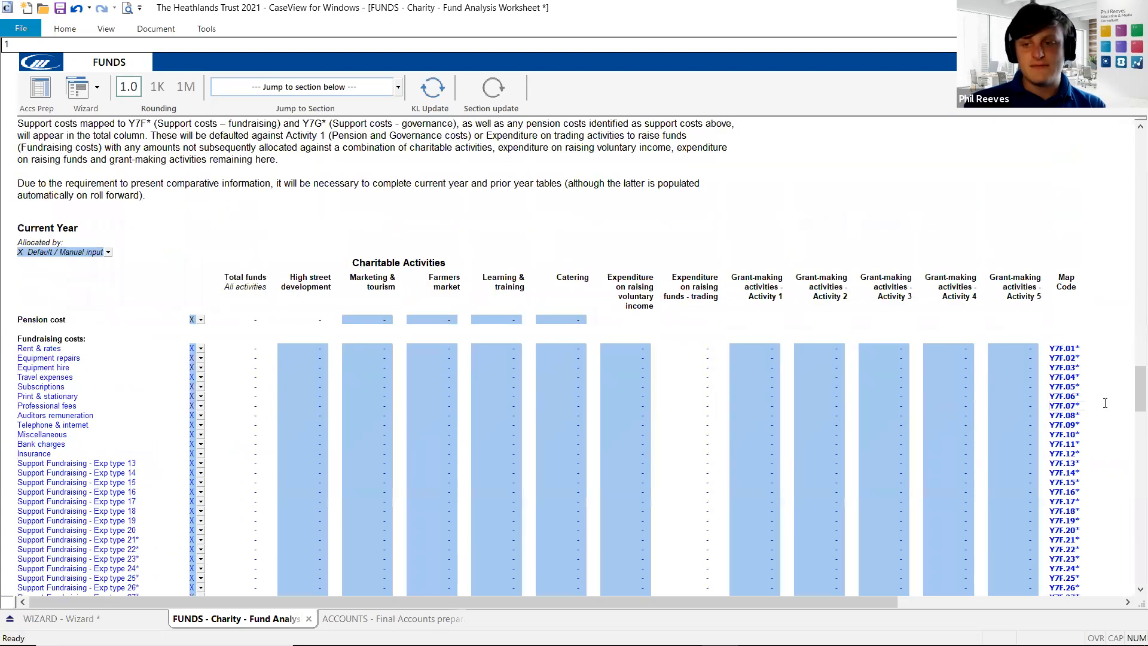
Collapse the Expenditure on charitable activities section and expand the Trading accounts section to view its fund type allocation.
left_click_drag(1132, 403, 1132, 167)
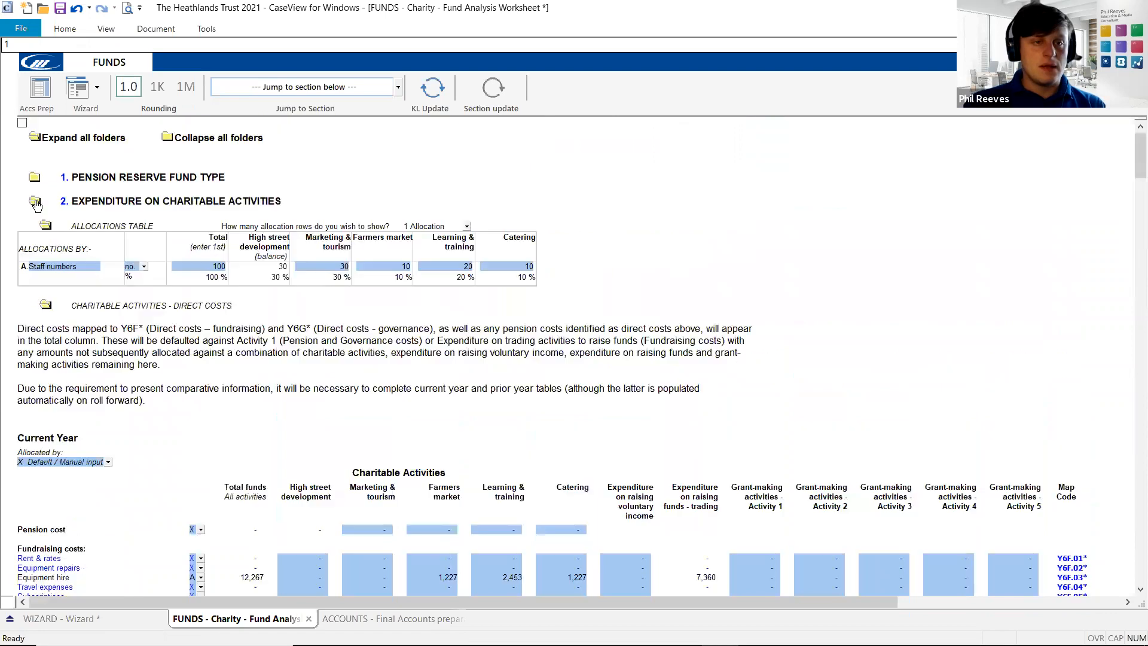
left_click(34, 201)
left_click(34, 226)
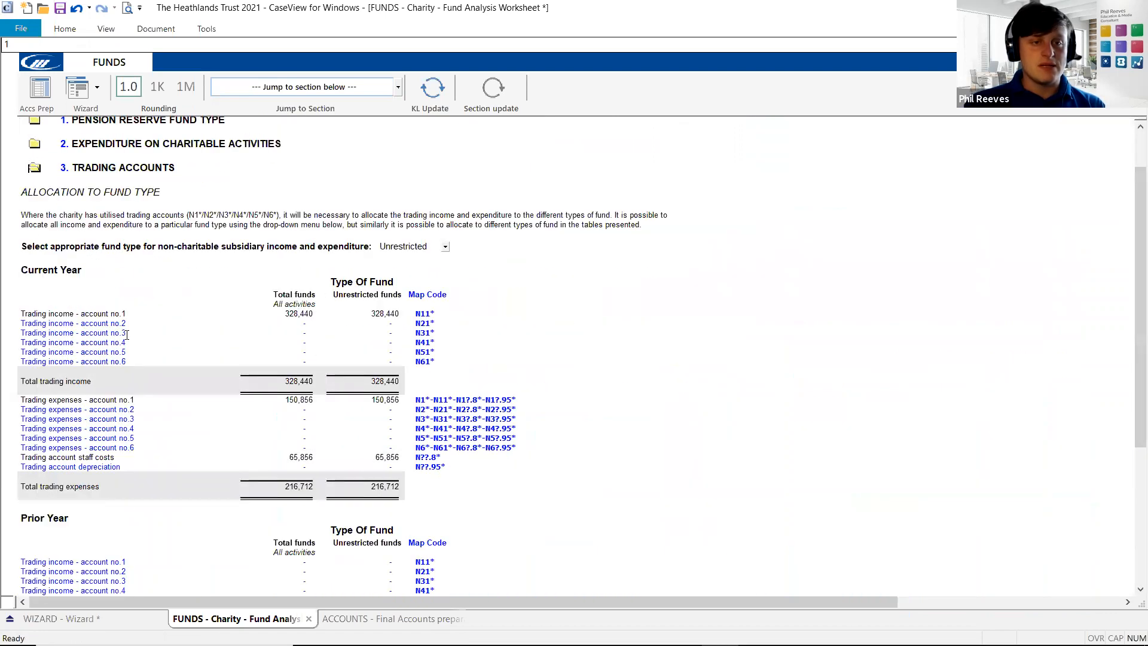
scroll(126, 335, "down", 3)
scroll(127, 335, "up", 1)
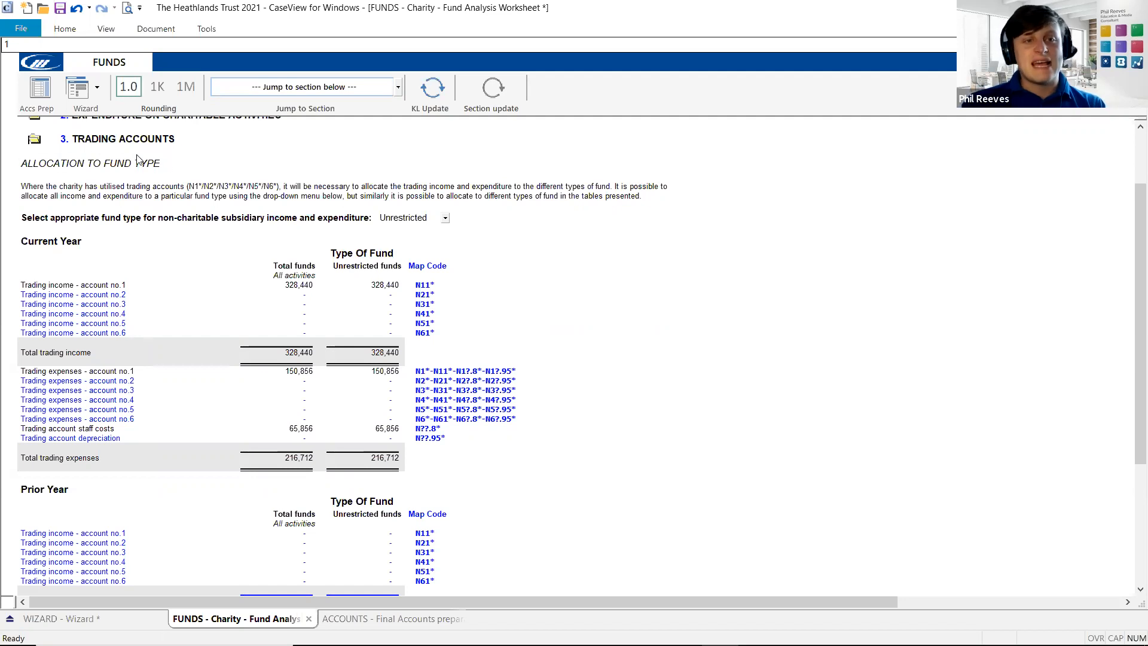
Set the fund type for non-charitable subsidiary income and expenditure to Other (Mixed) and inspect the current-year fund columns for trading income.
left_click(441, 219)
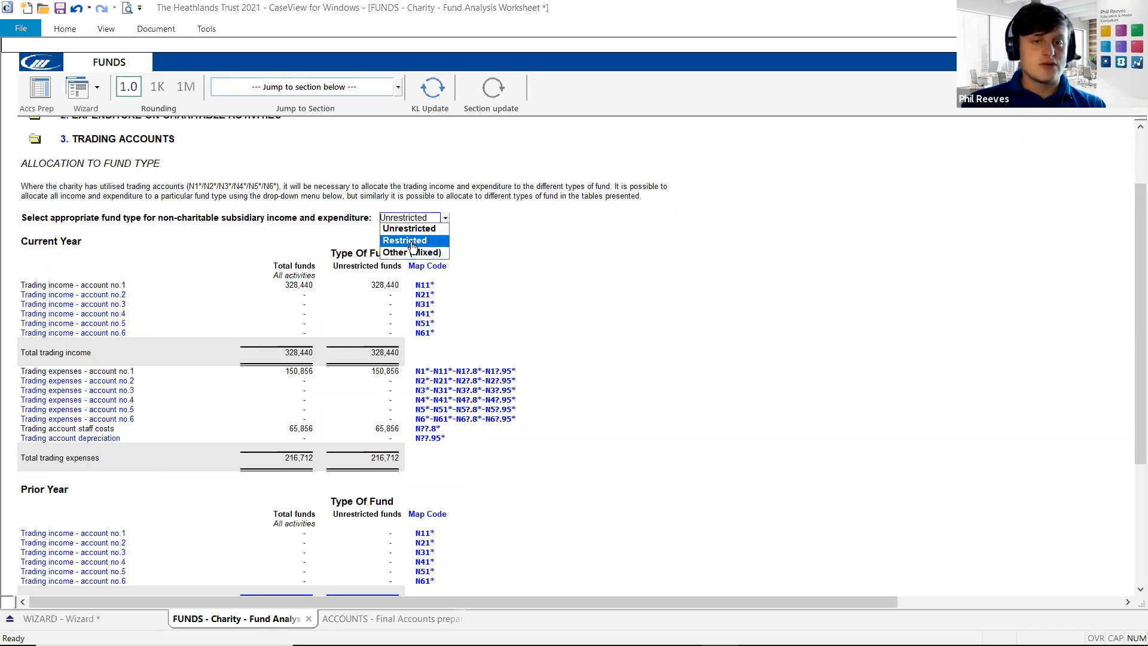
left_click(412, 252)
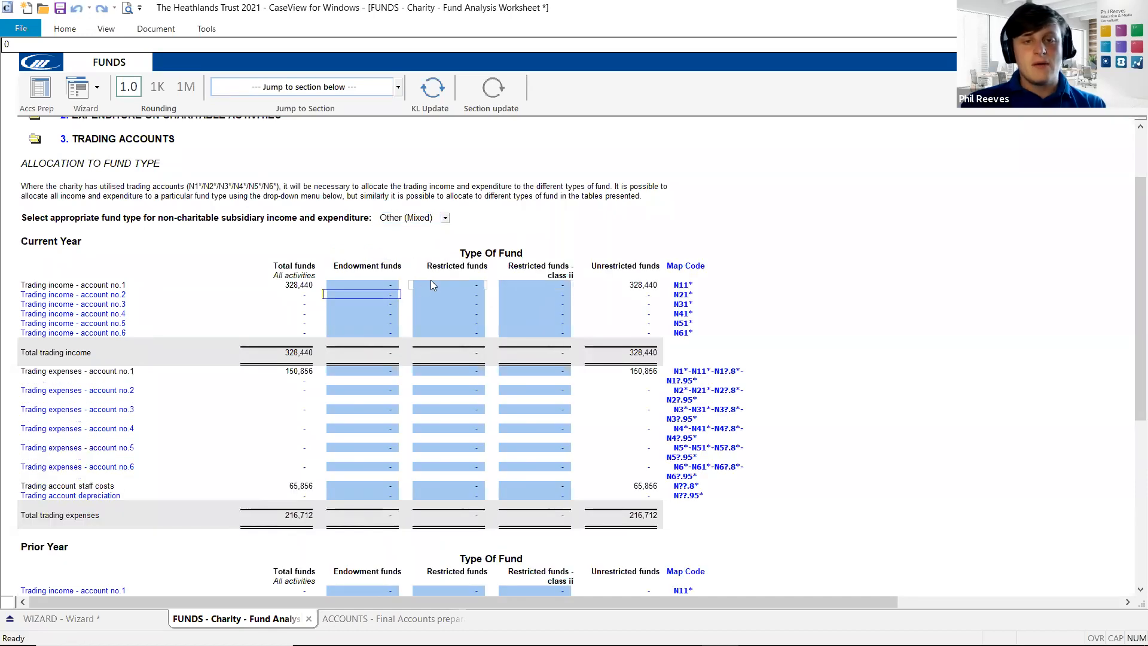
left_click(543, 285)
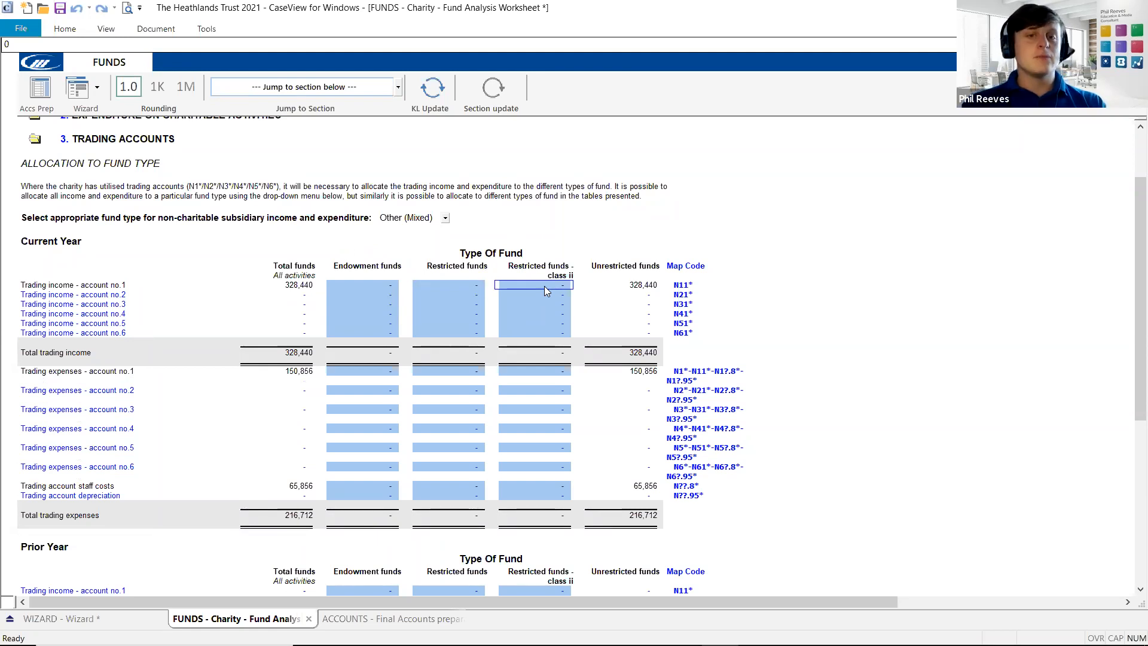
left_click(648, 289)
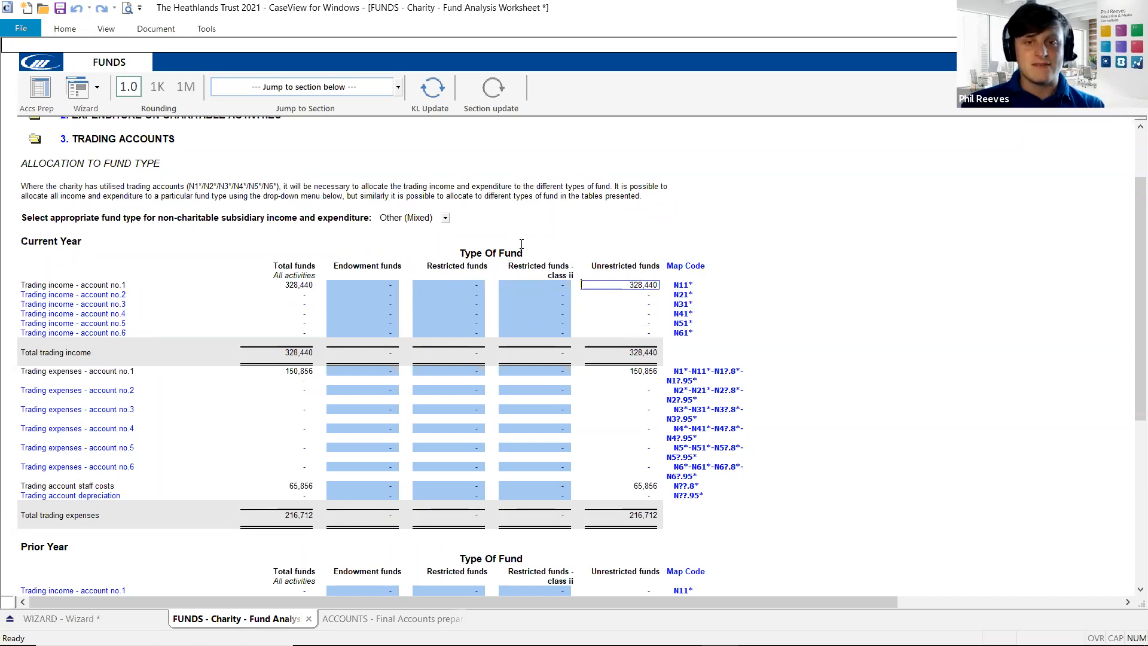
Try Restricted as the fund type for non-charitable subsidiary income and expenditure, and return it to Unrestricted.
left_click(446, 218)
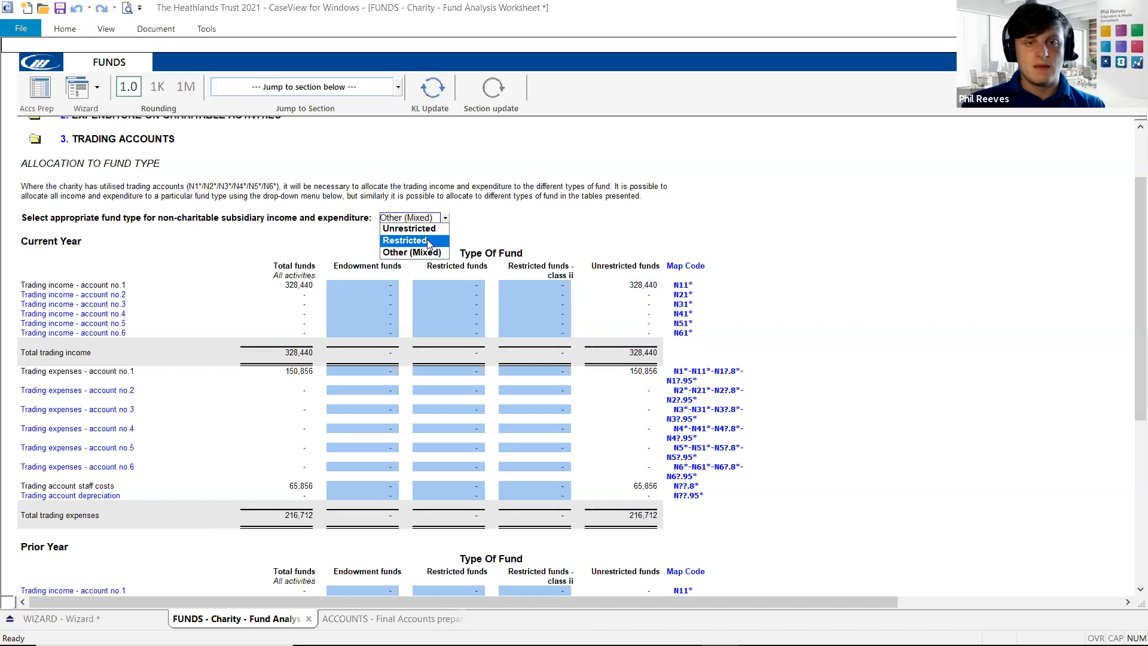
left_click(412, 237)
left_click(387, 266)
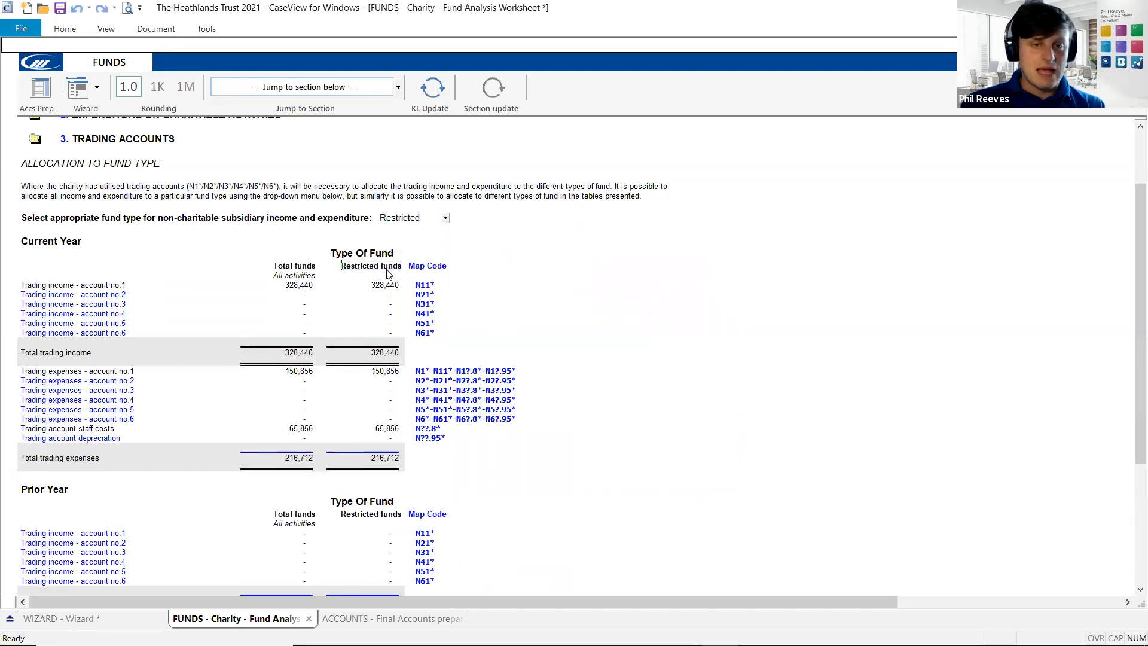
left_click(445, 218)
left_click(409, 229)
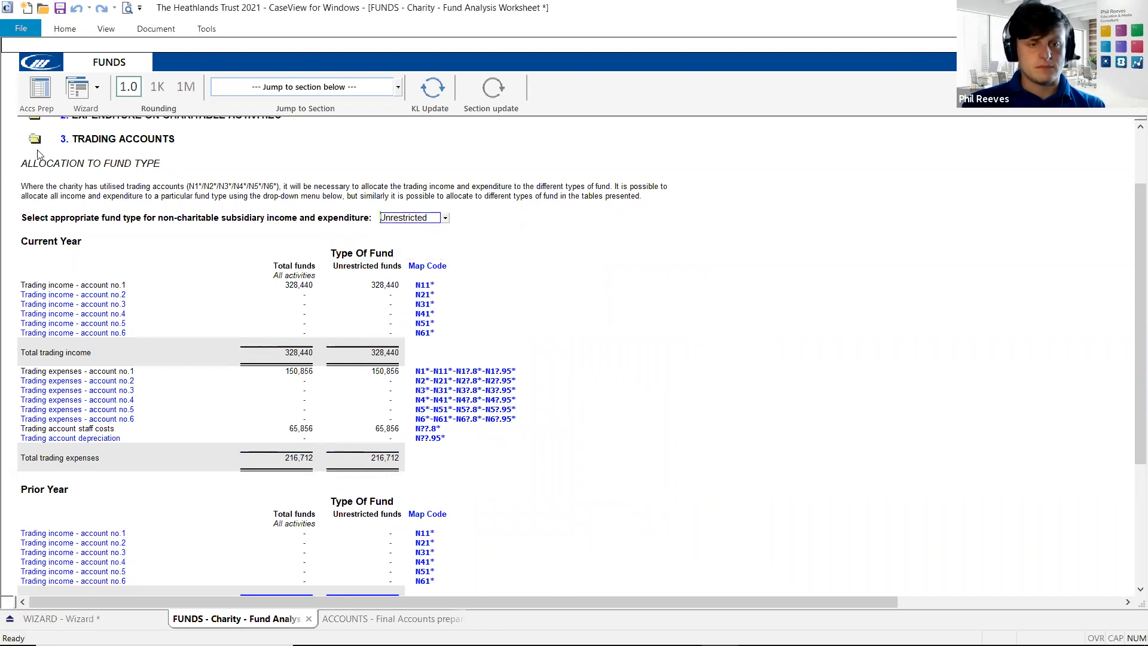
Check the prior-year trading table, and switch the trading accounts' fund type to Other (Mixed) and back to Unrestricted.
scroll(223, 361, "down", 3)
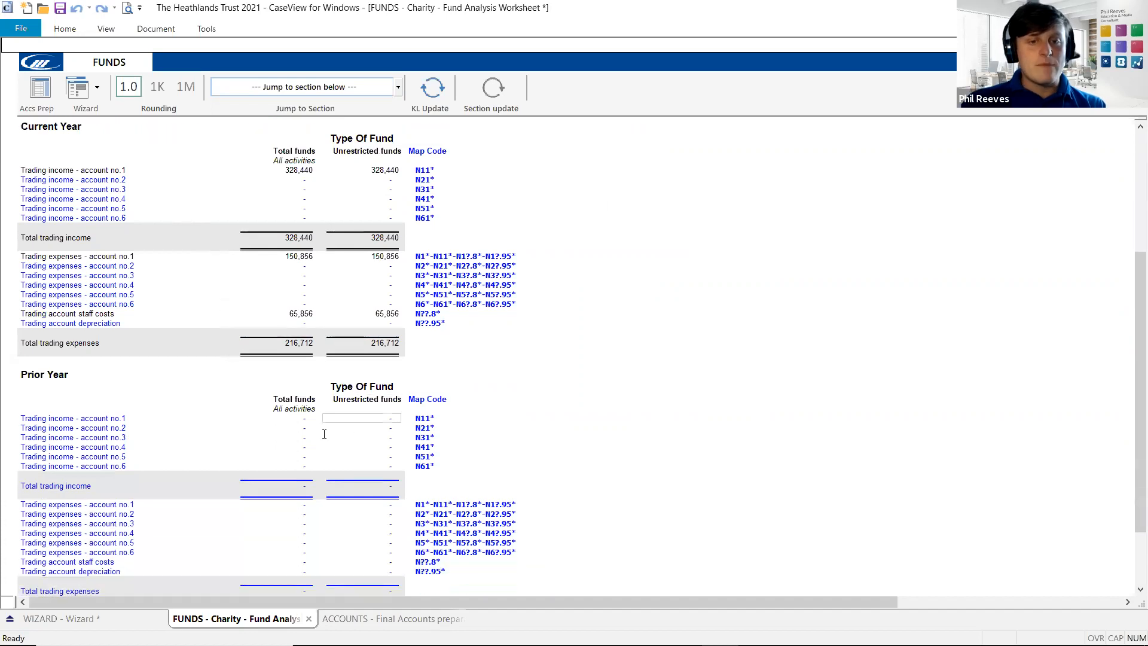
scroll(324, 433, "up", 2)
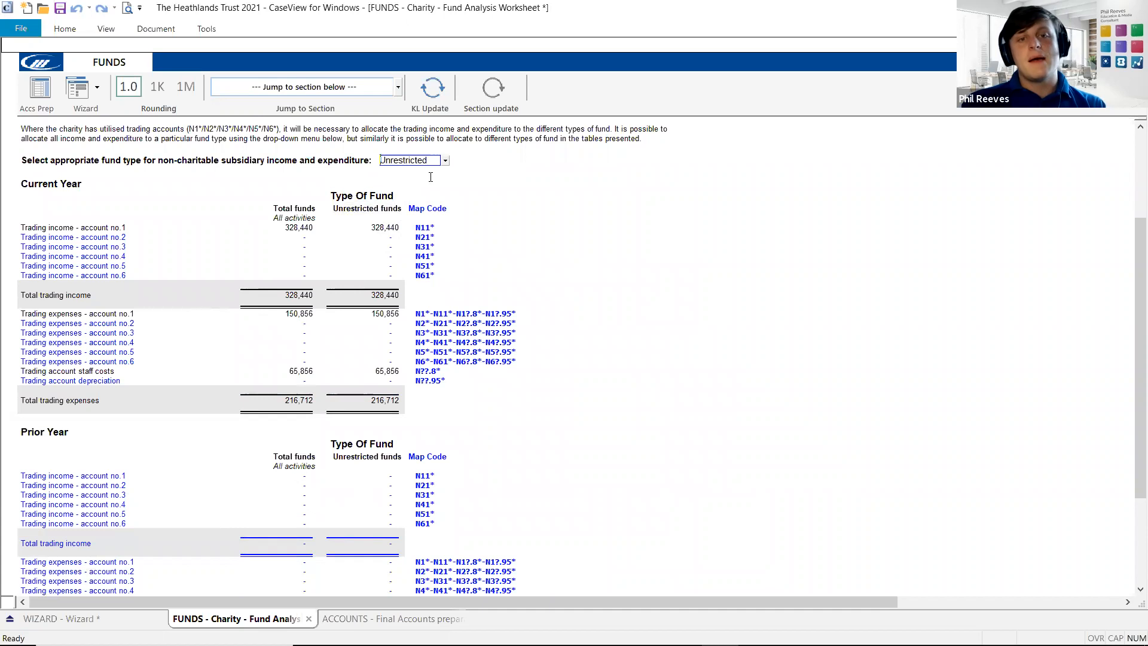
left_click(445, 160)
left_click(413, 182)
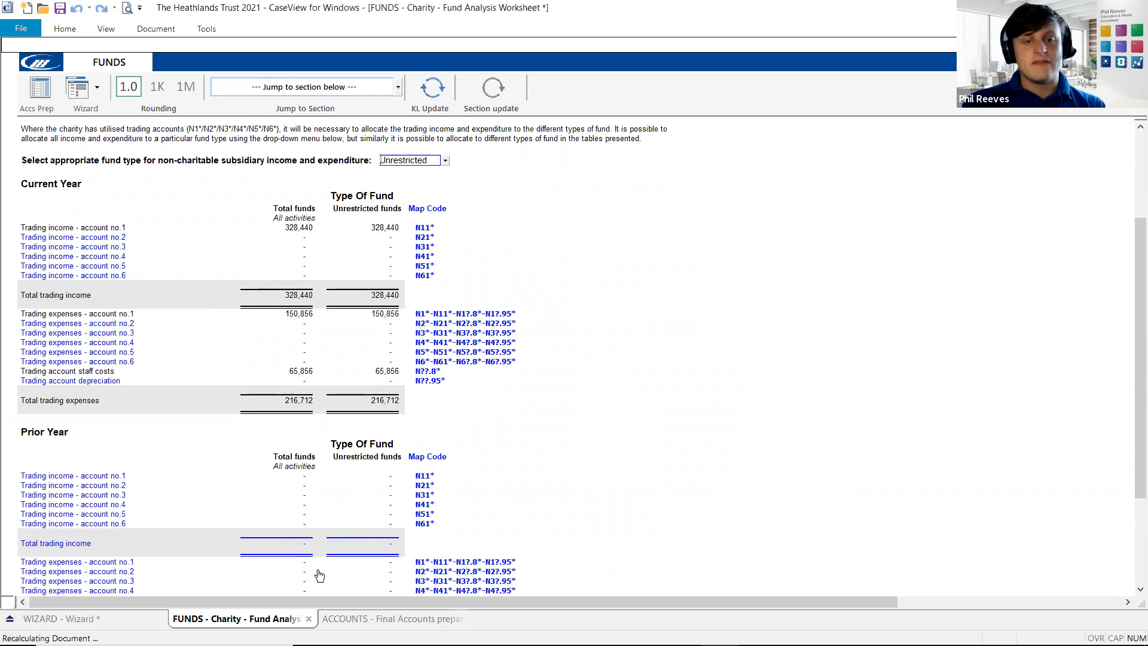
scroll(344, 472, "up", 3)
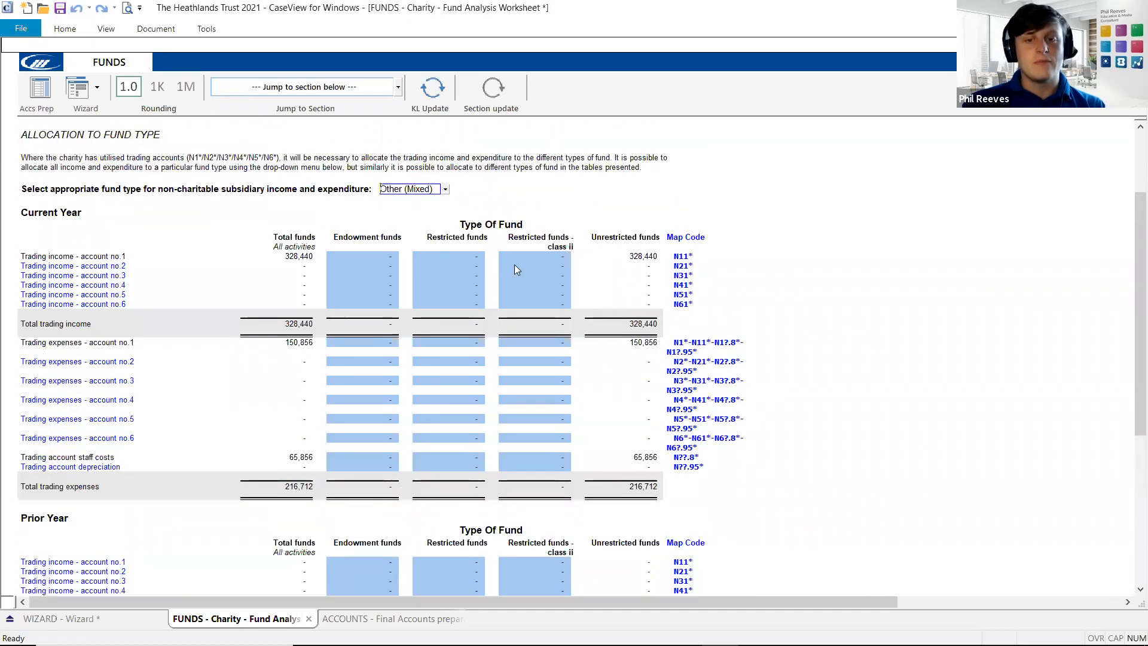
left_click(445, 189)
left_click(429, 204)
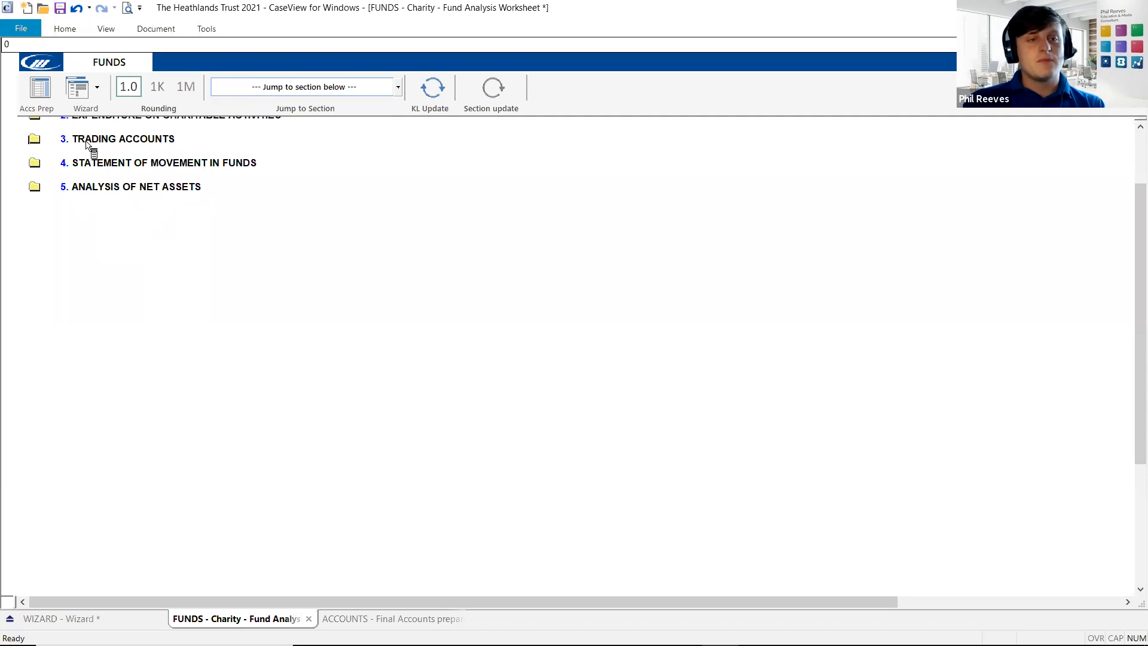
Expand the Statement of movement in funds section and review the designated and general funds tables.
scroll(65, 166, "up", 1)
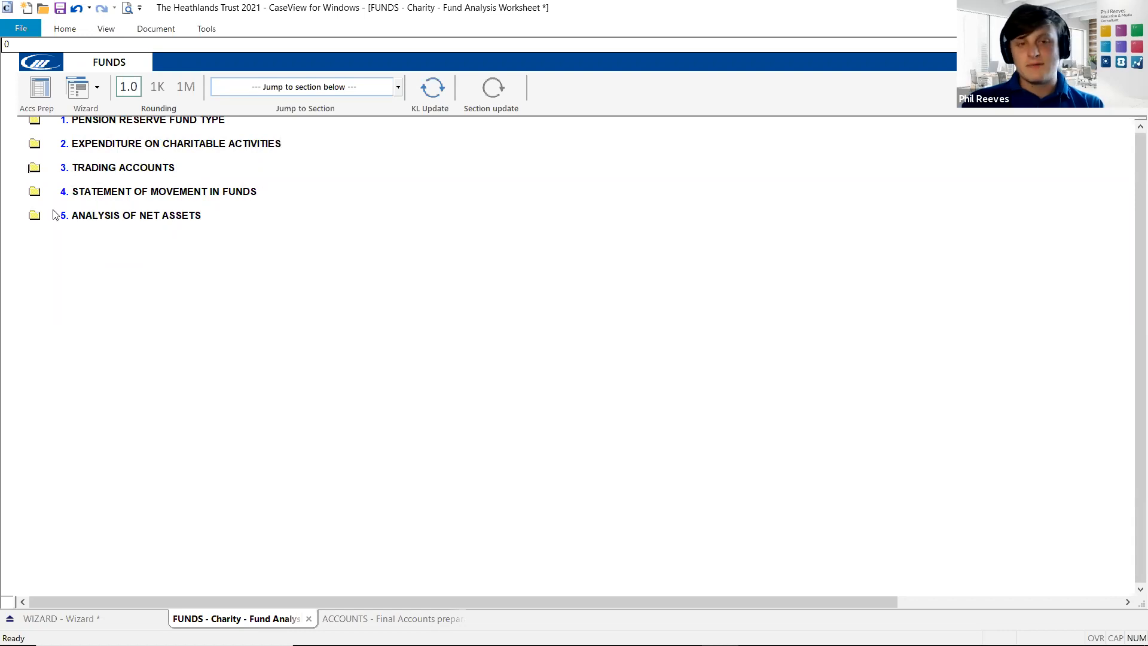
left_click(35, 191)
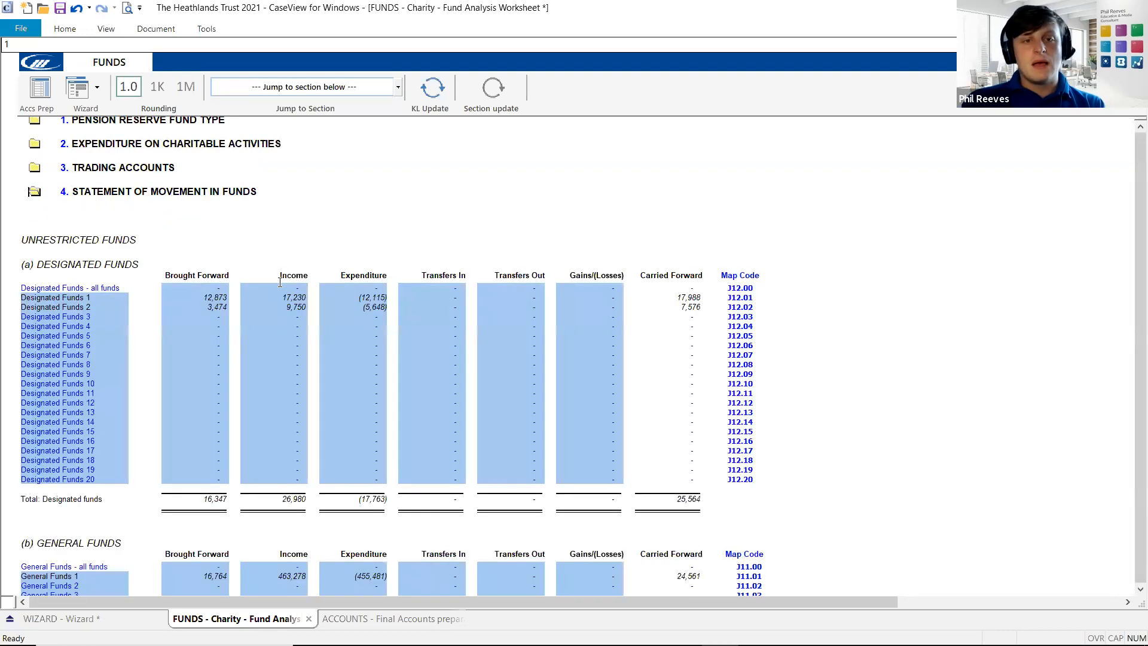
scroll(223, 299, "down", 1)
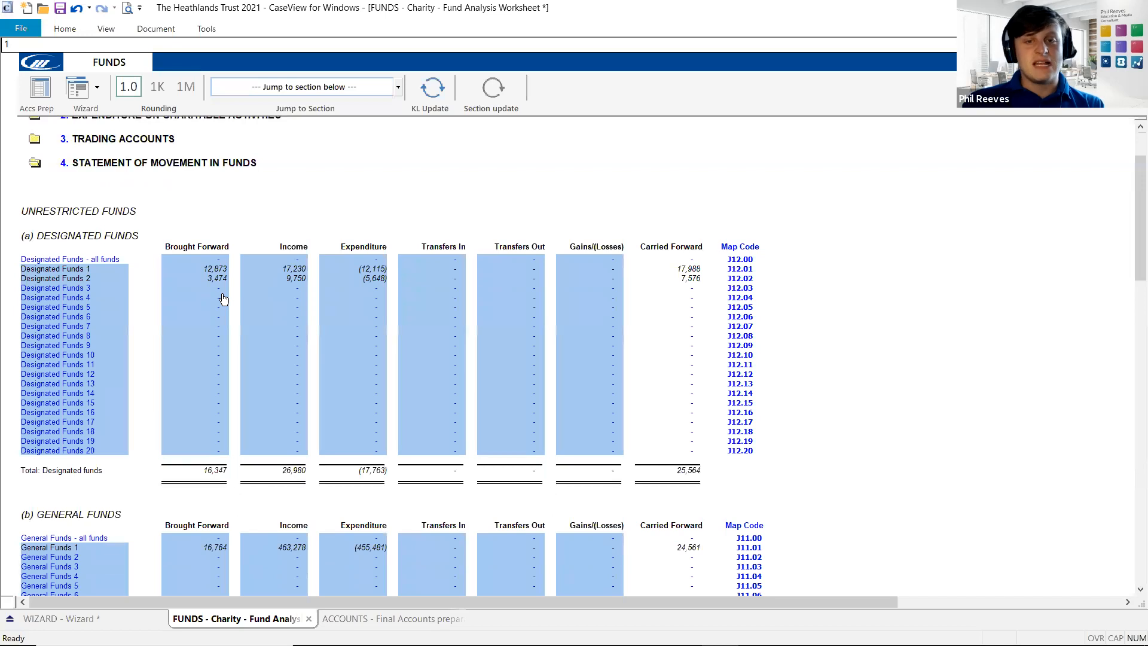
scroll(213, 317, "down", 5)
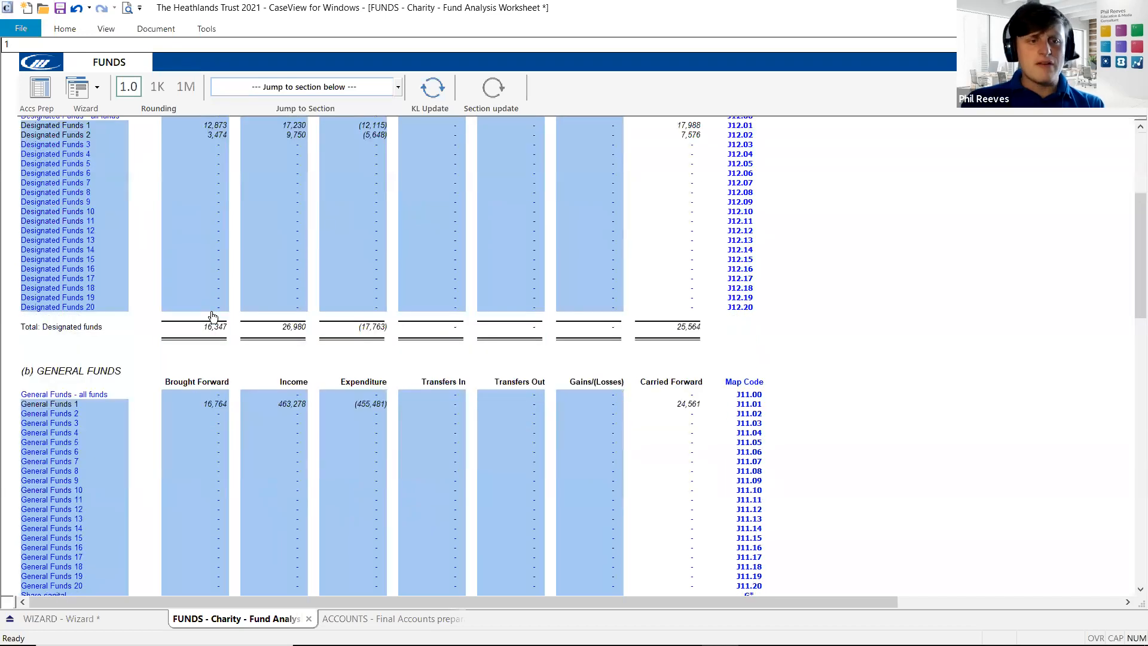
Examine the Restricted Funds table, covering brought-forward balances, map codes, and the unallocated income and expenditure amounts.
scroll(213, 317, "down", 20)
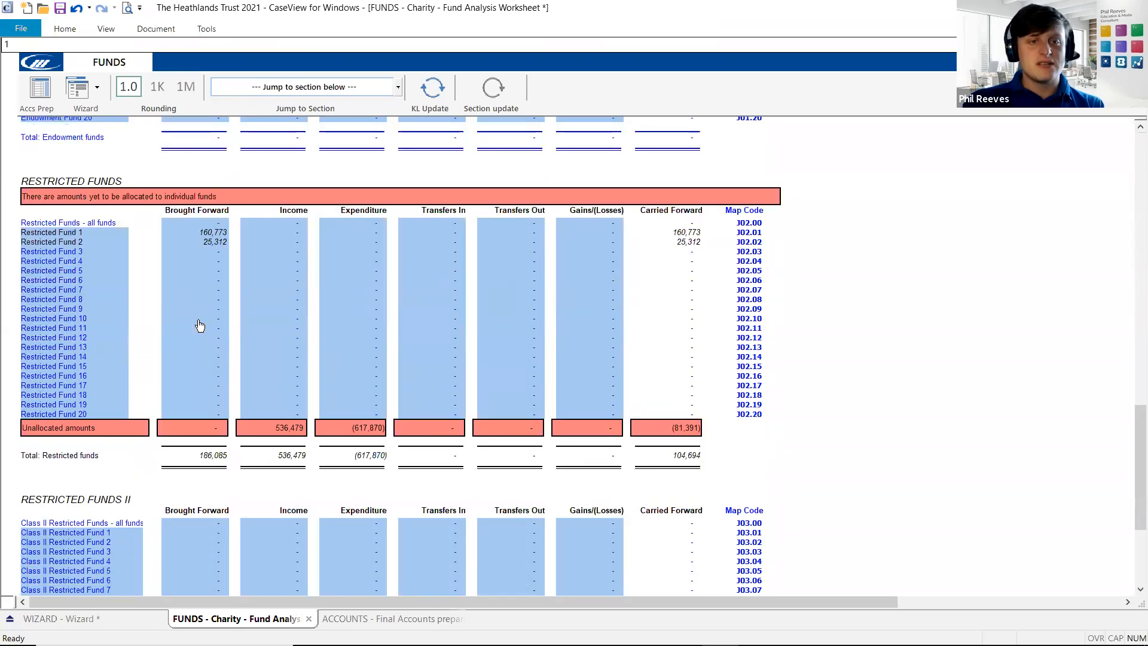
scroll(200, 326, "down", 1)
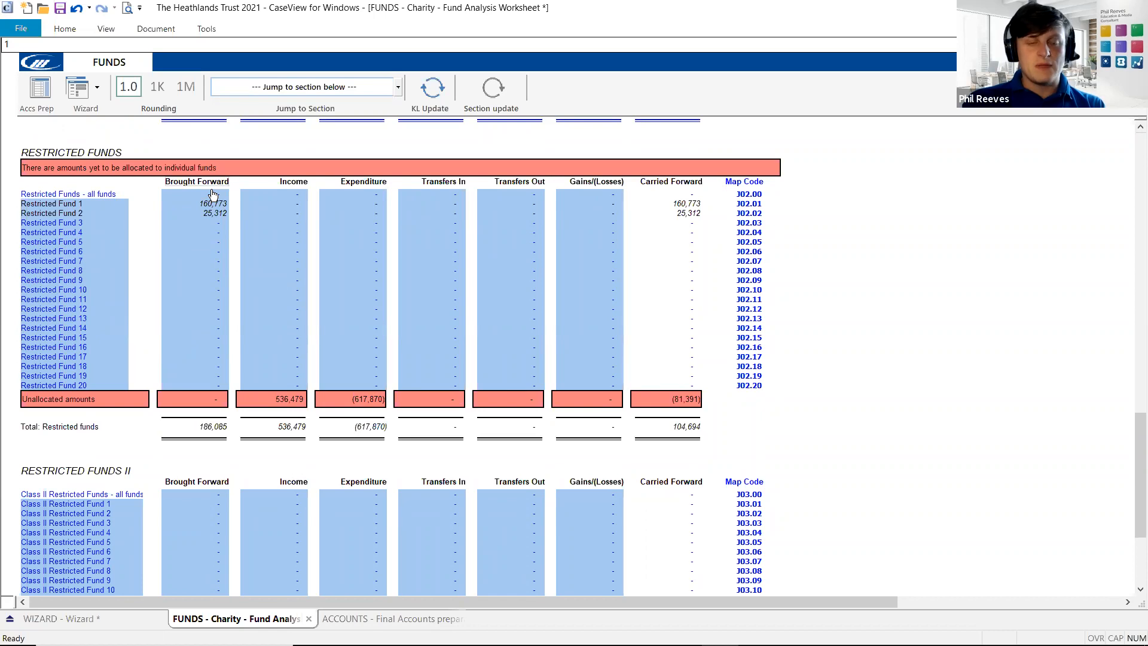
left_click(214, 214)
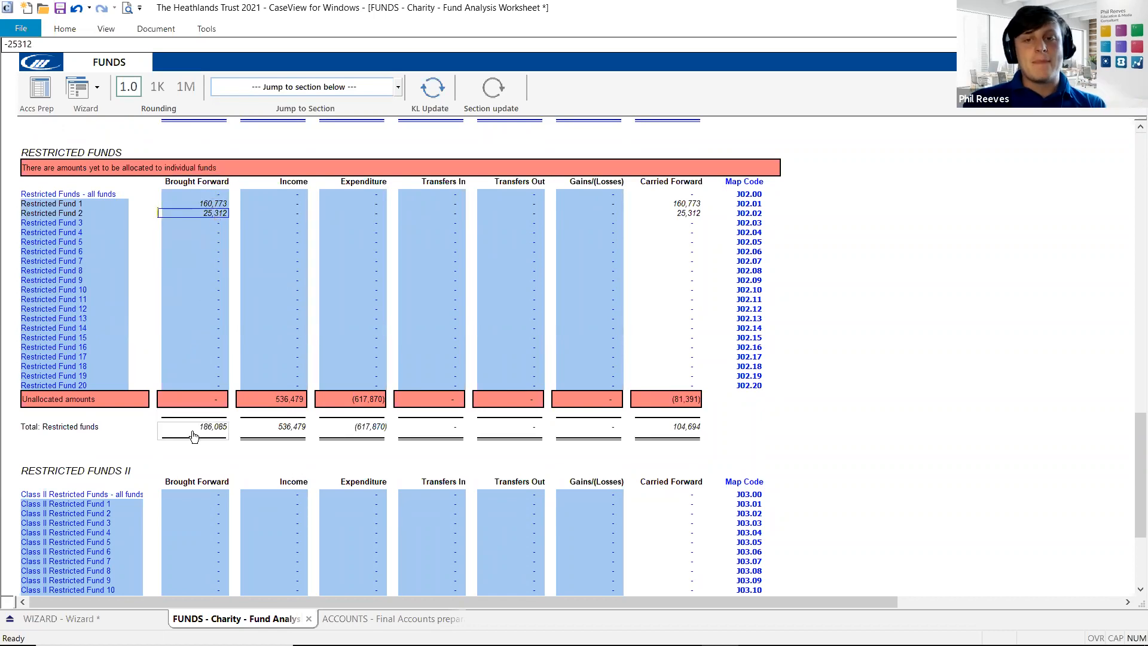
left_click(751, 205)
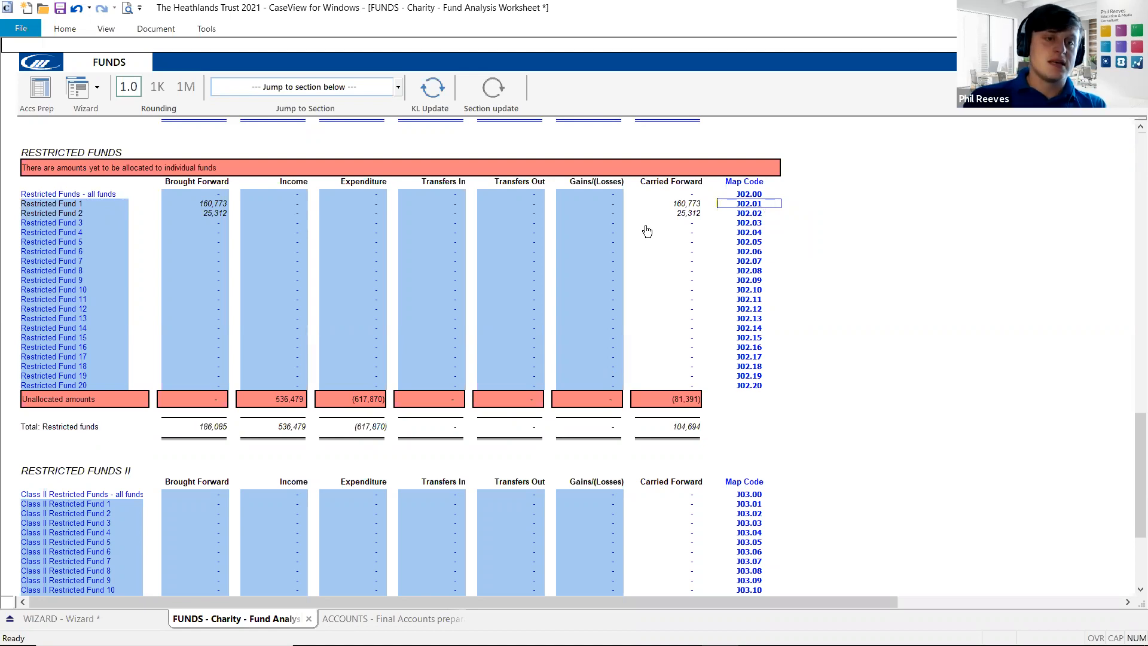
left_click(289, 402)
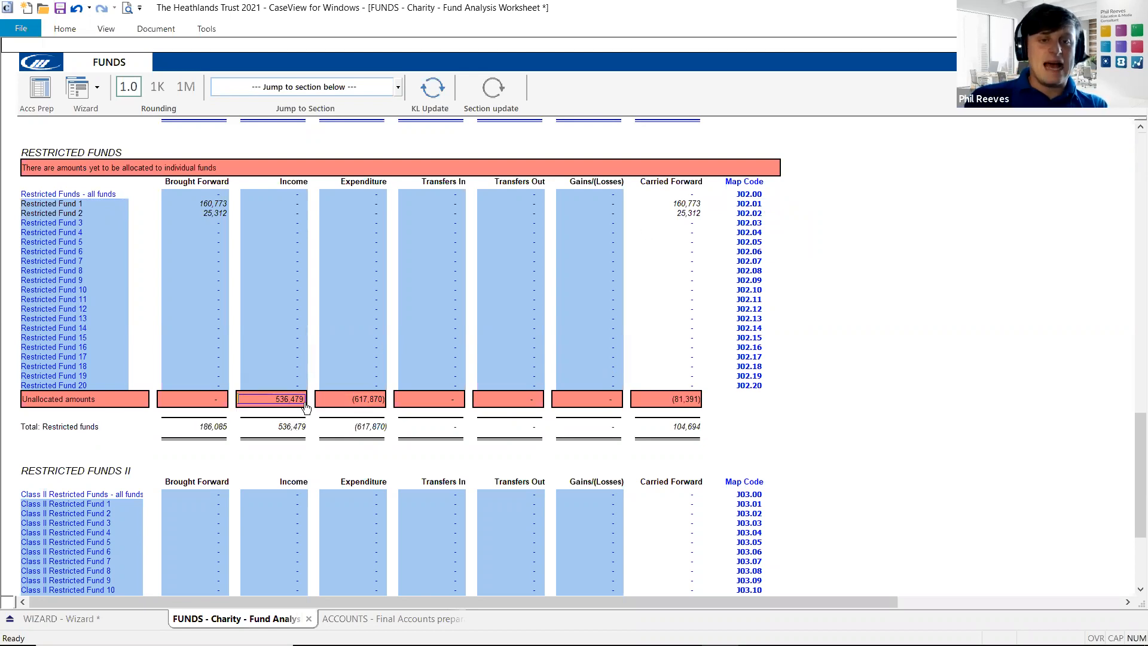
left_click(336, 403)
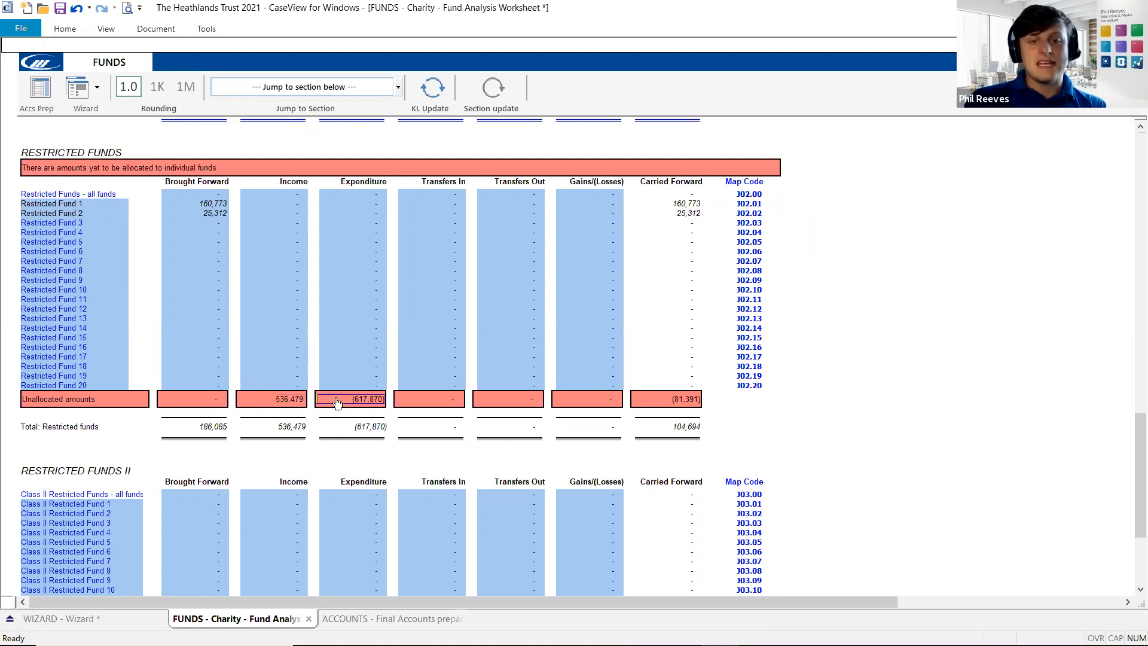
left_click(269, 205)
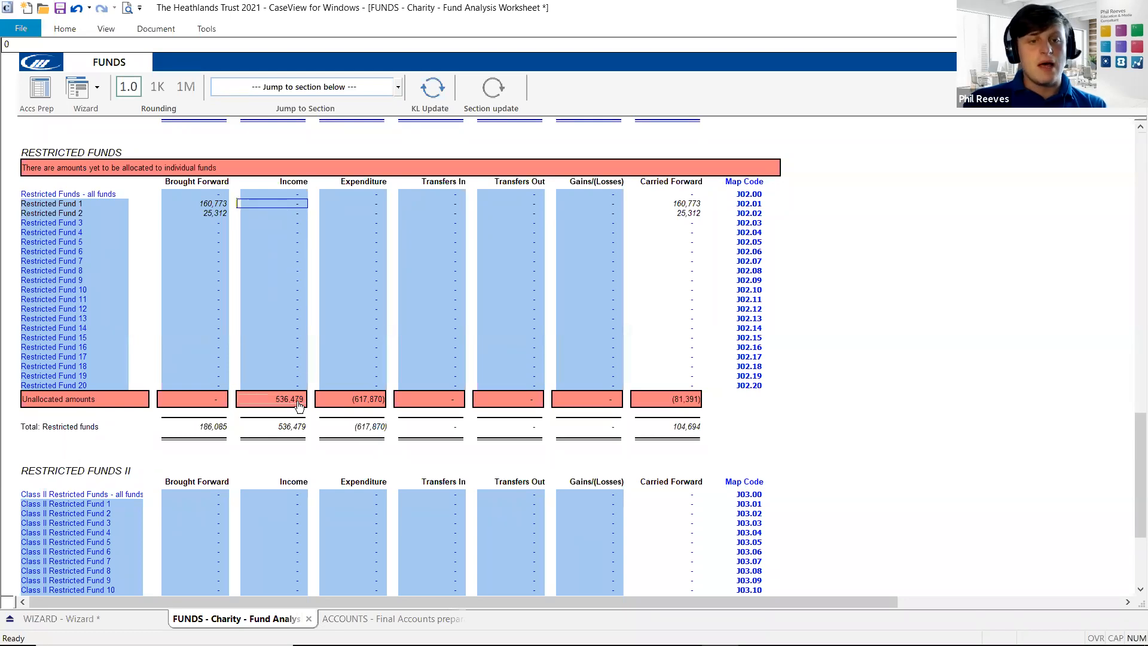
left_click(353, 435)
Switch to CaseWare Working Papers, open the mapping number assignments, and find the charitable activities direct costs codes.
key("super")
left_click(609, 630)
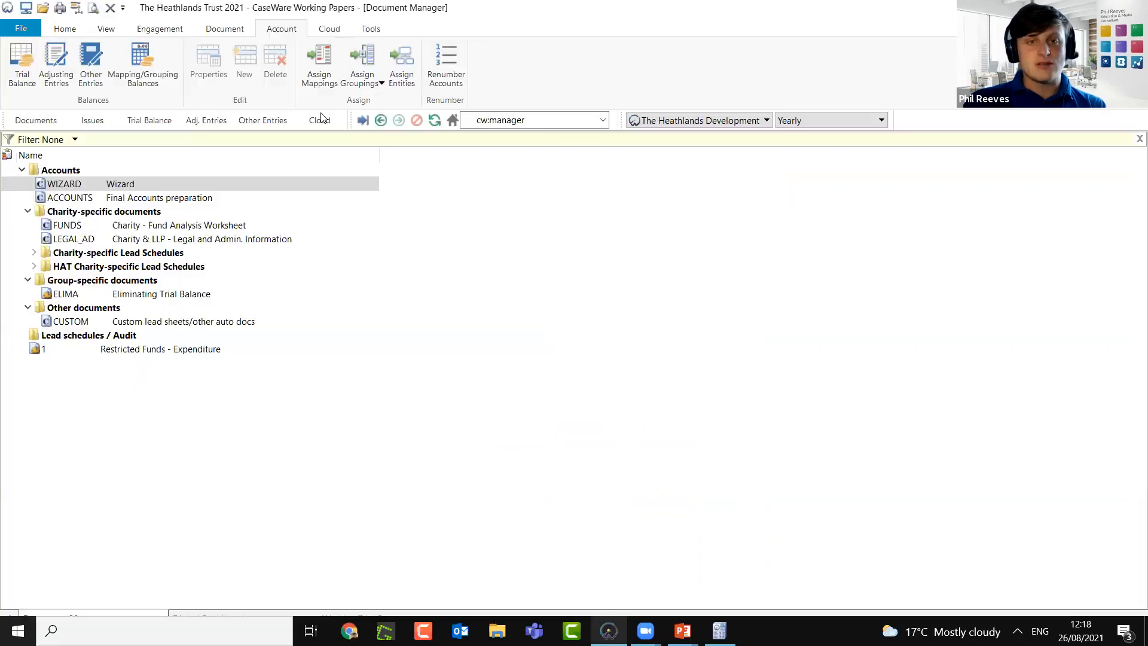
left_click(313, 68)
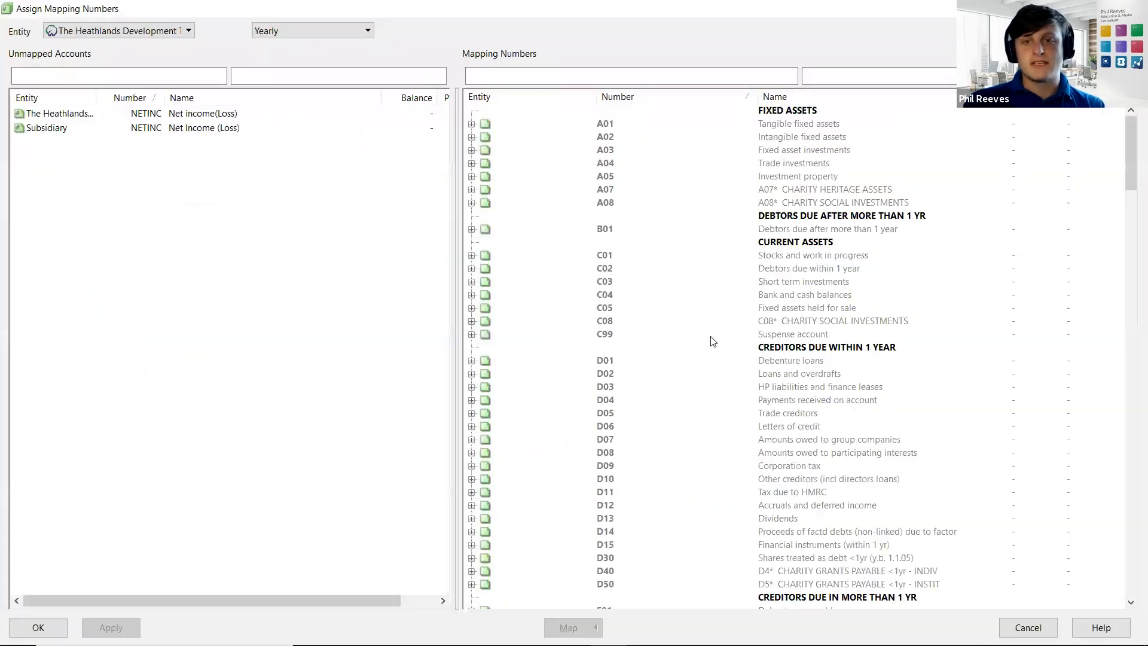
scroll(1121, 241, "down", 15)
scroll(1121, 241, "down", 3)
left_click_drag(1129, 234, 1110, 511)
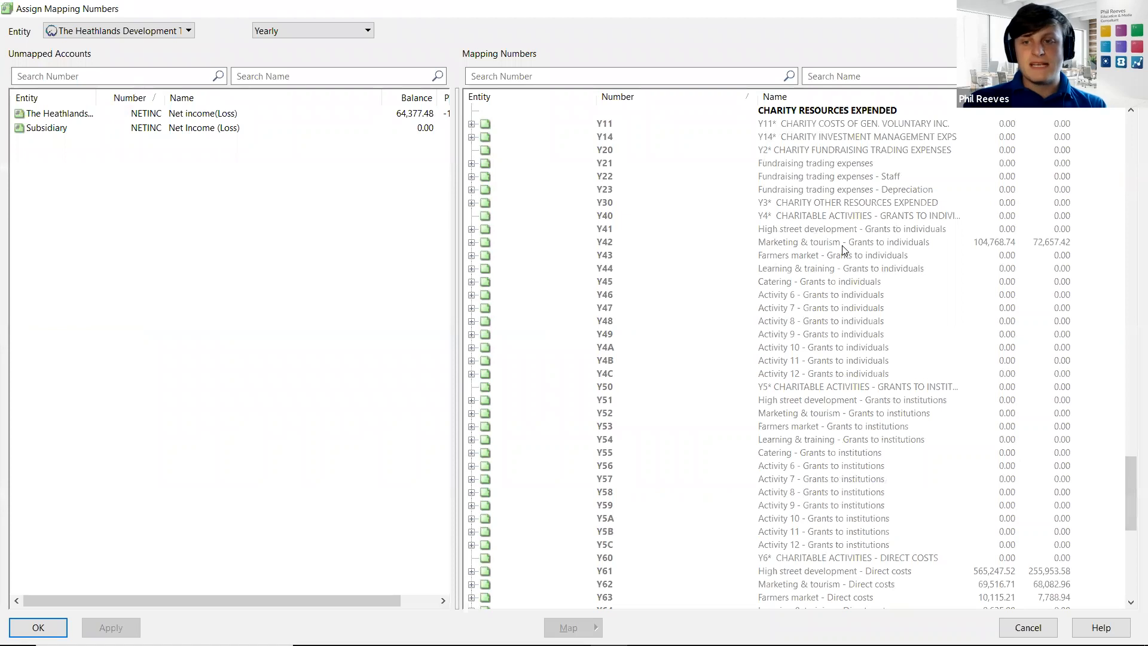
scroll(841, 308, "down", 2)
scroll(841, 311, "down", 5)
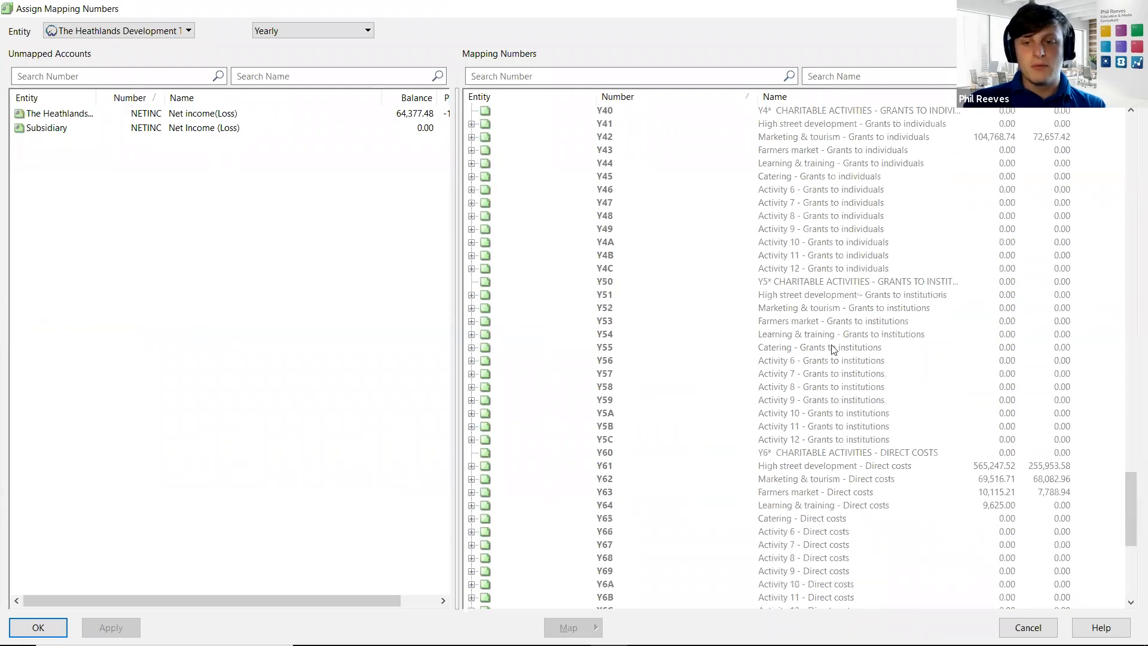
scroll(860, 409, "down", 1)
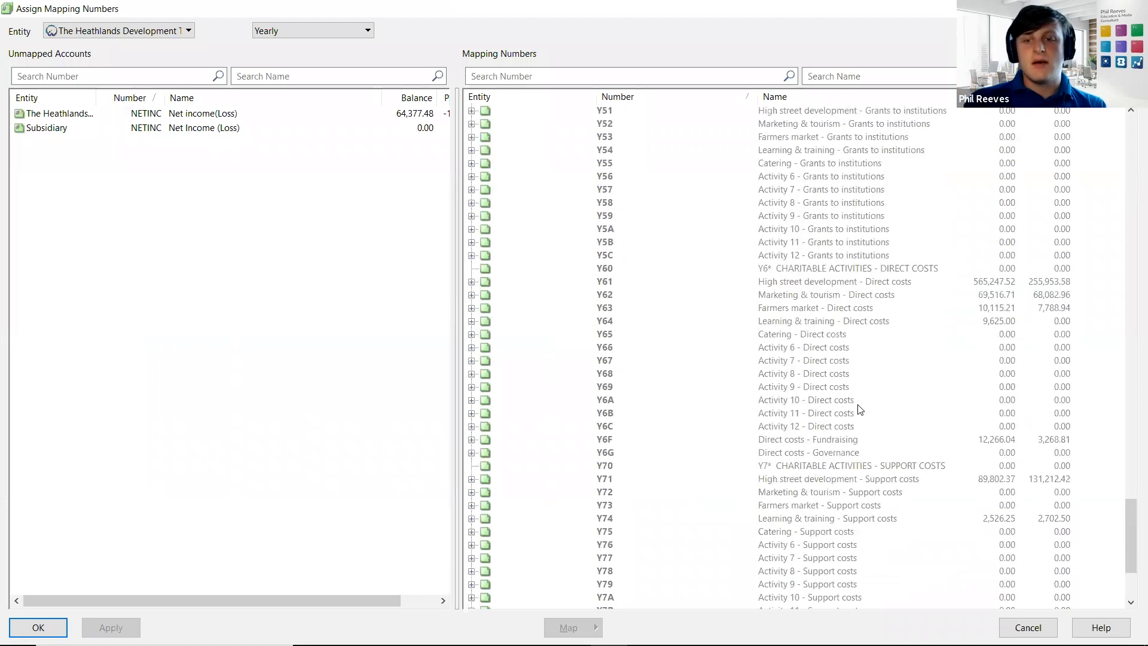
scroll(859, 409, "down", 1)
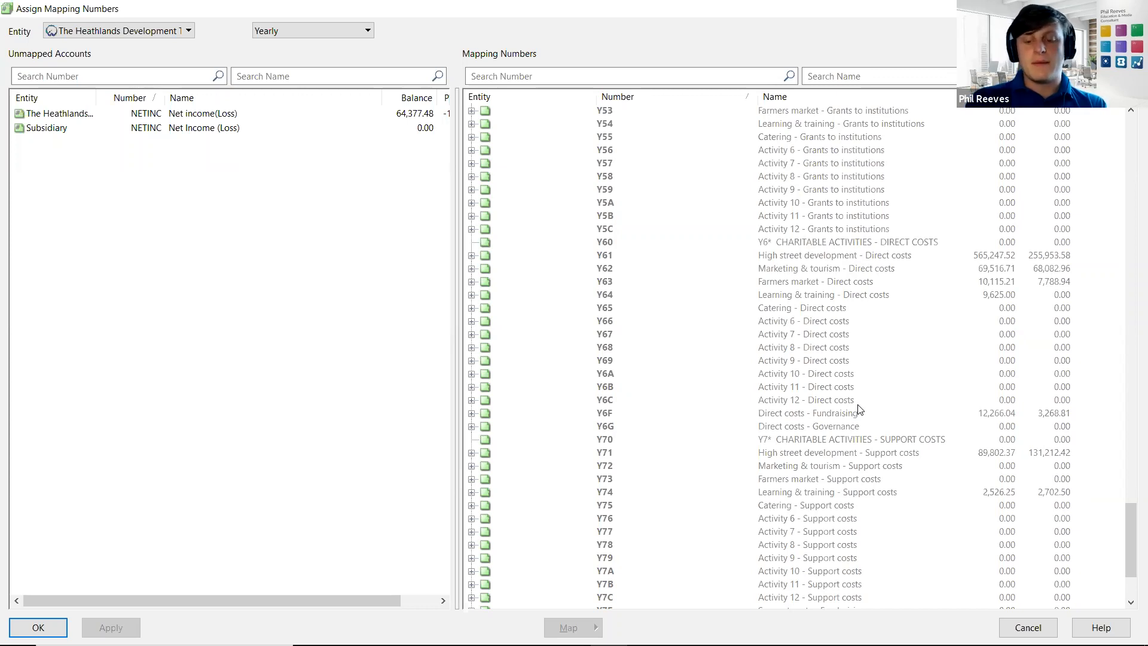
Expand High street development - Direct costs (Y61) down to the Restricted code Y61.15.00.02, and close the mapping assignments without changes.
left_click(801, 242)
left_click(801, 254)
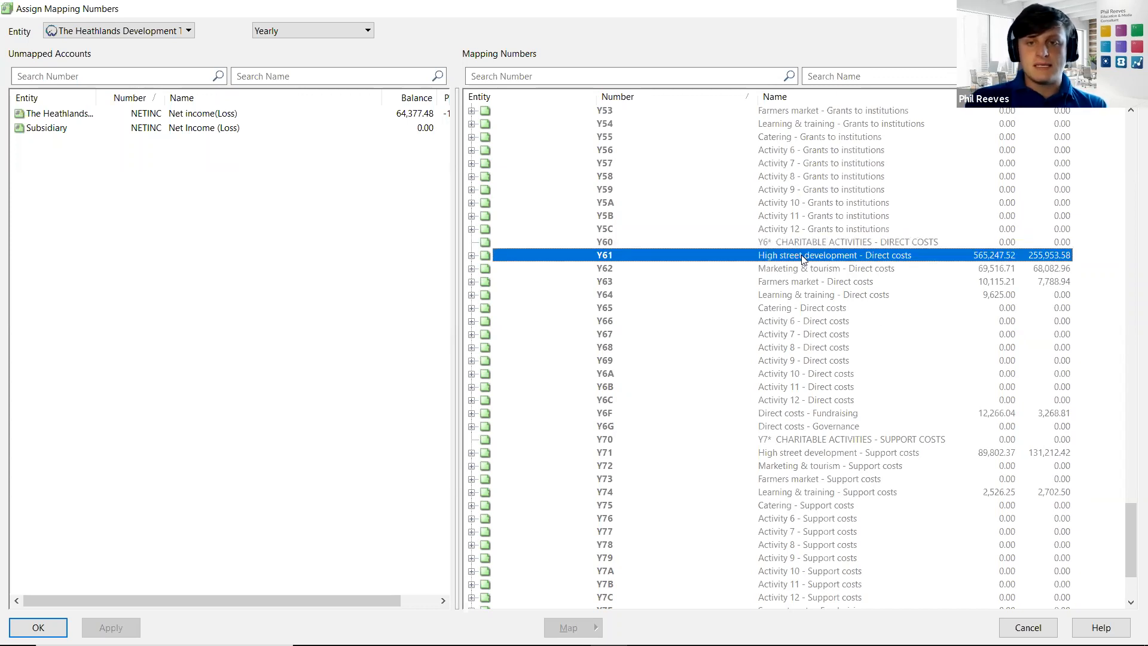
double_click(801, 256)
double_click(984, 454)
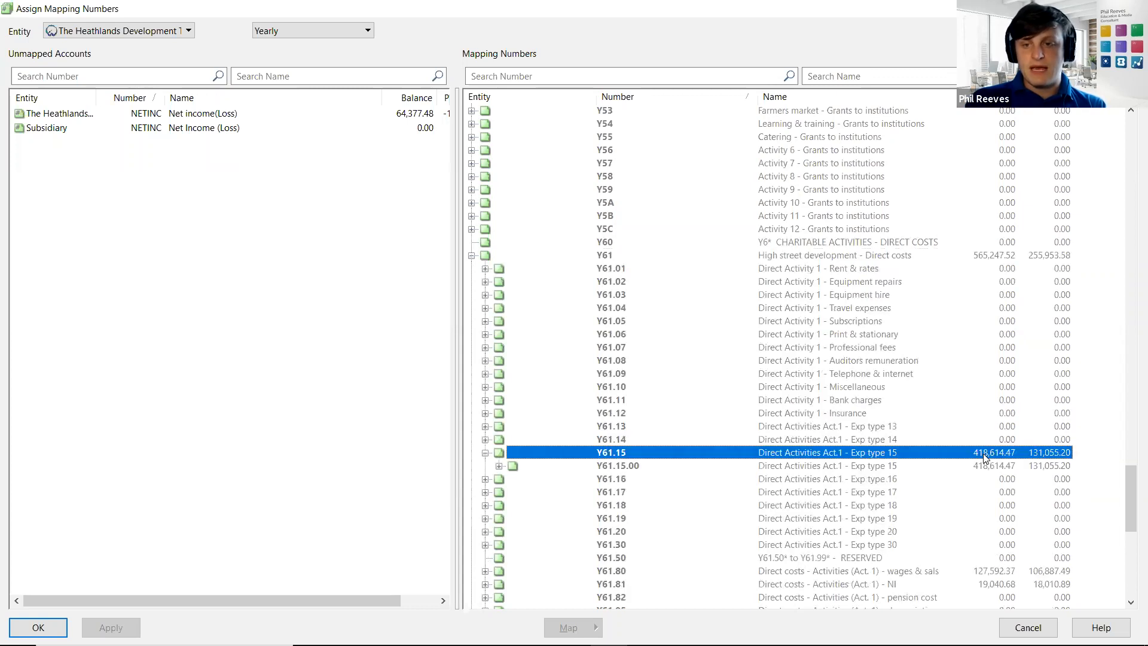
double_click(901, 468)
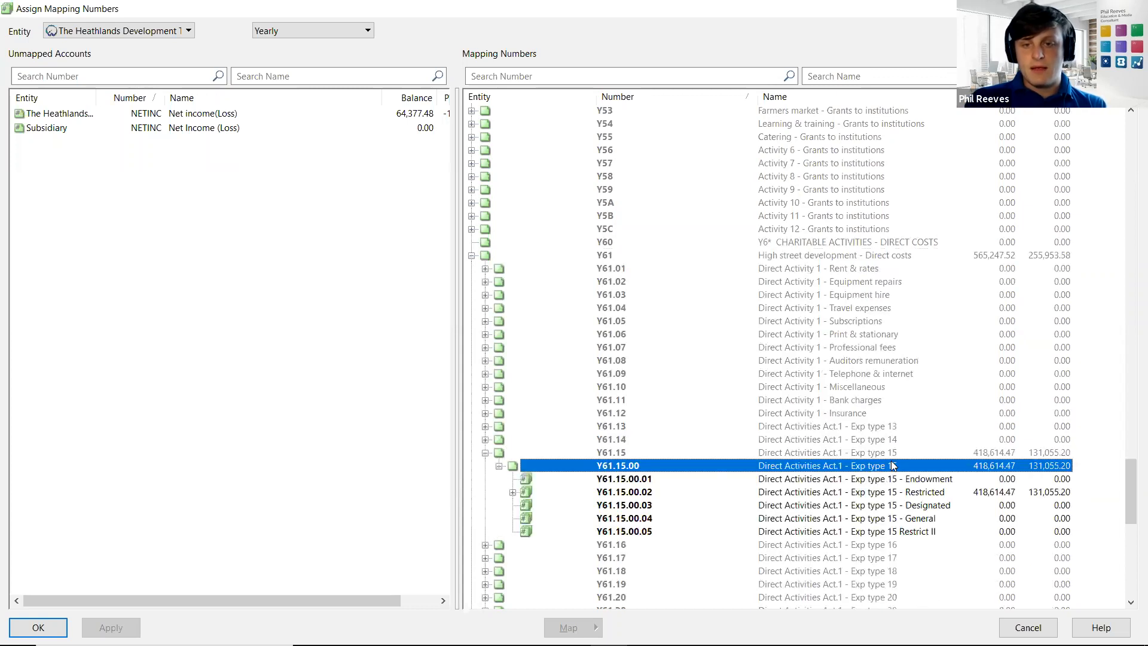
left_click(922, 494)
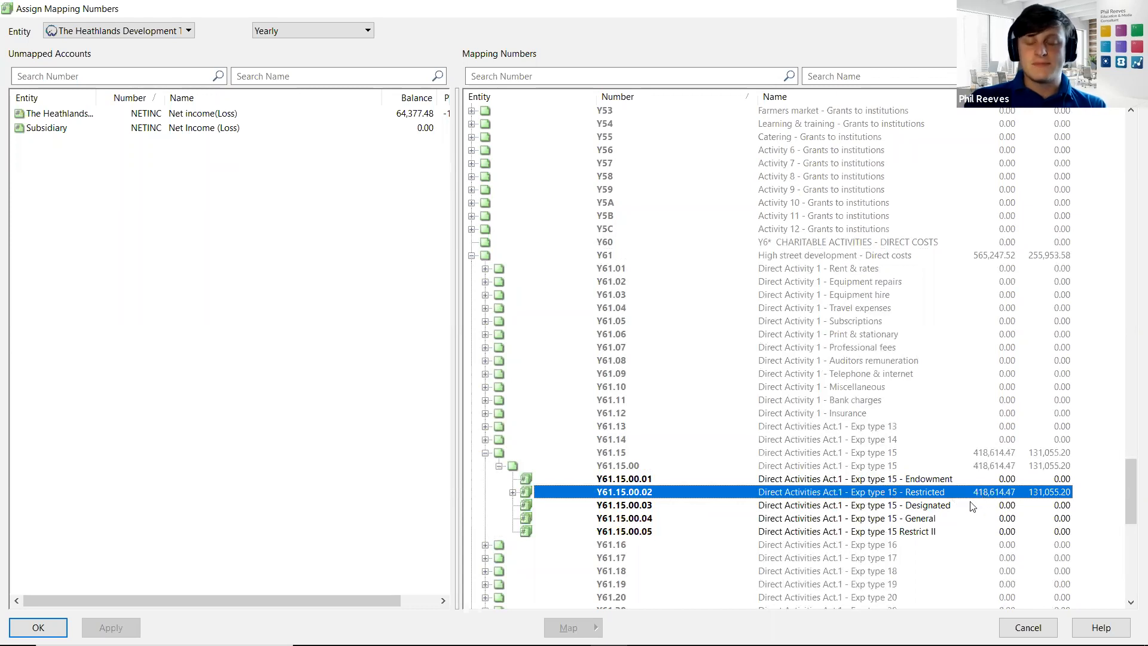
left_click(1027, 627)
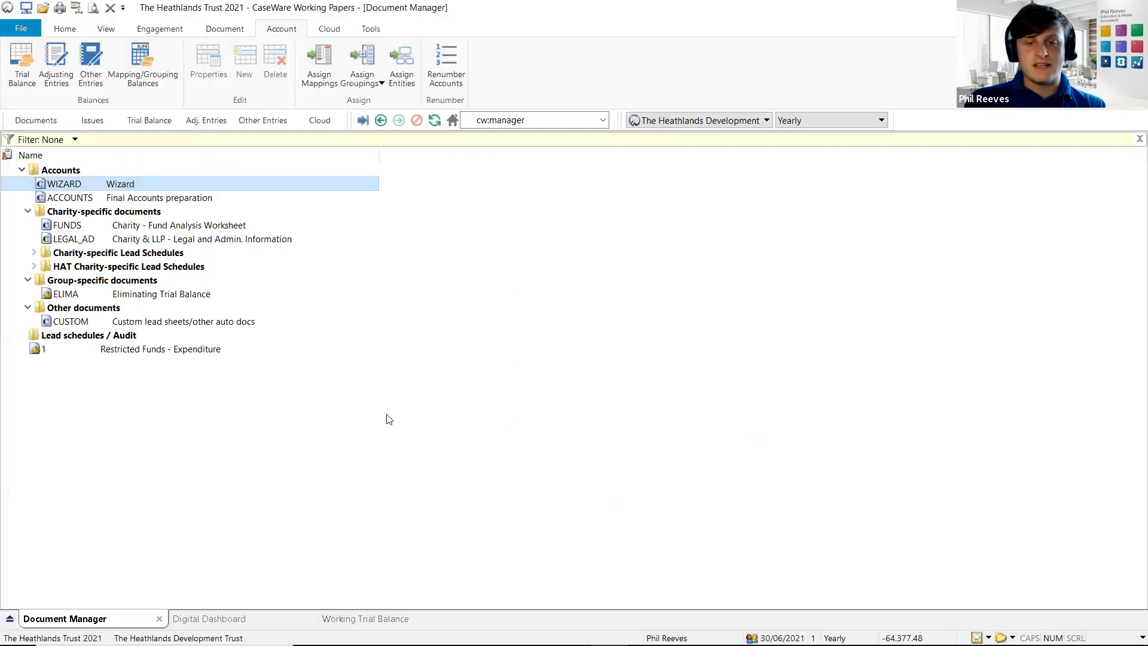
Open the Restricted Funds - Expenditure lead sheet from the document list and view its full set of accounts.
key("super")
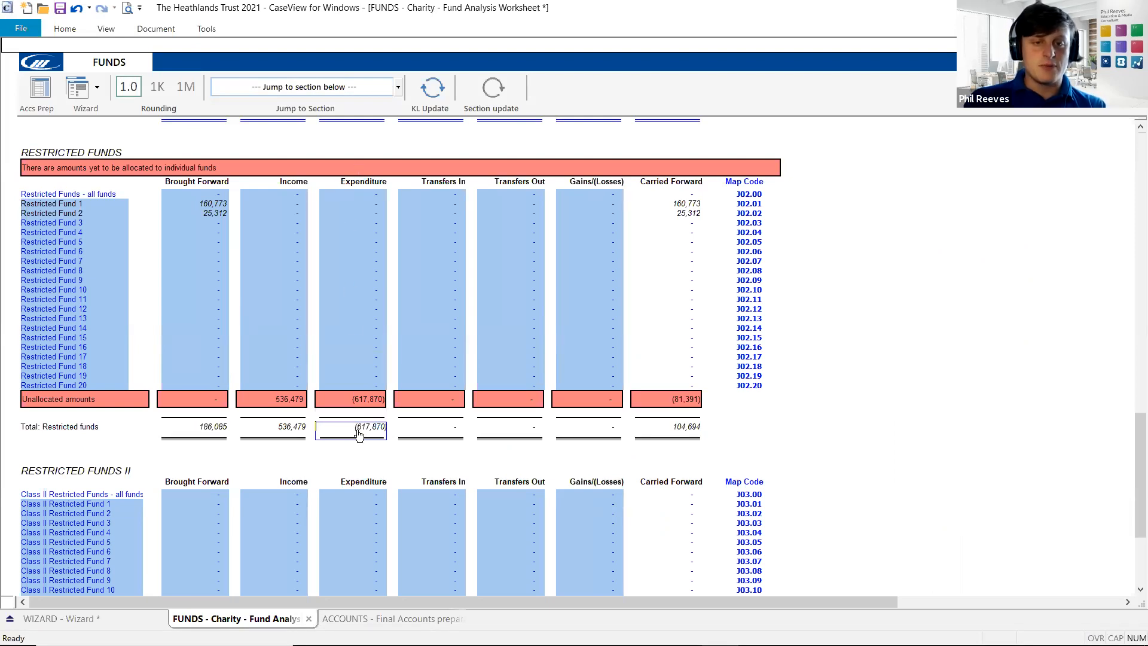
mouse_move(655, 627)
key("super")
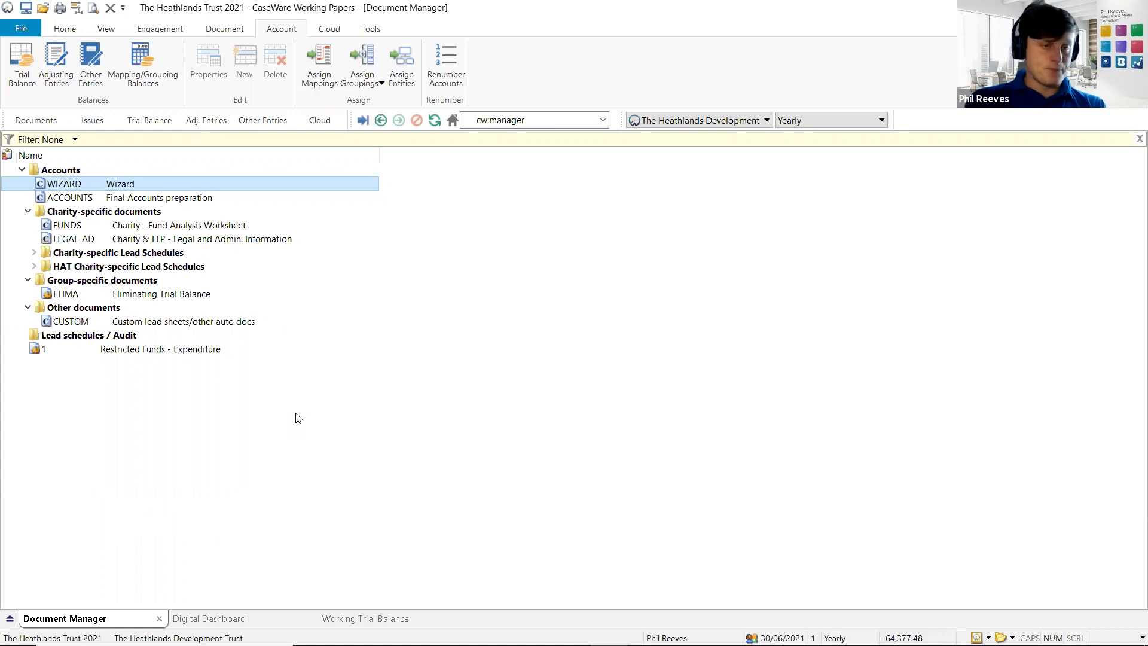
double_click(172, 351)
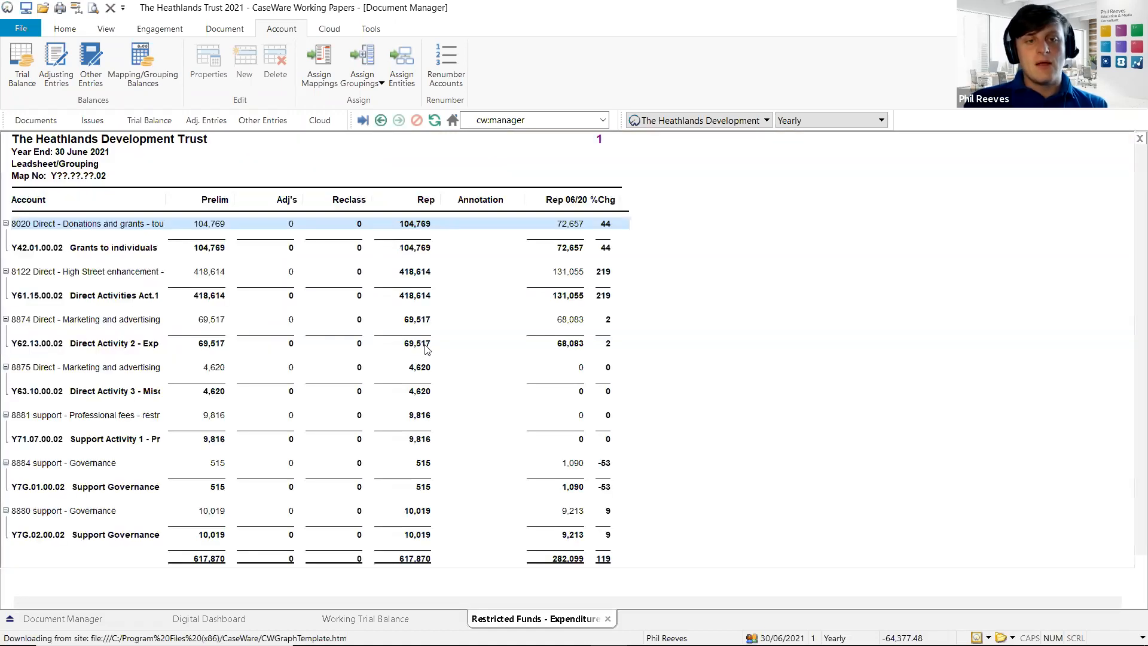
scroll(431, 405, "down", 1)
scroll(430, 405, "down", 1)
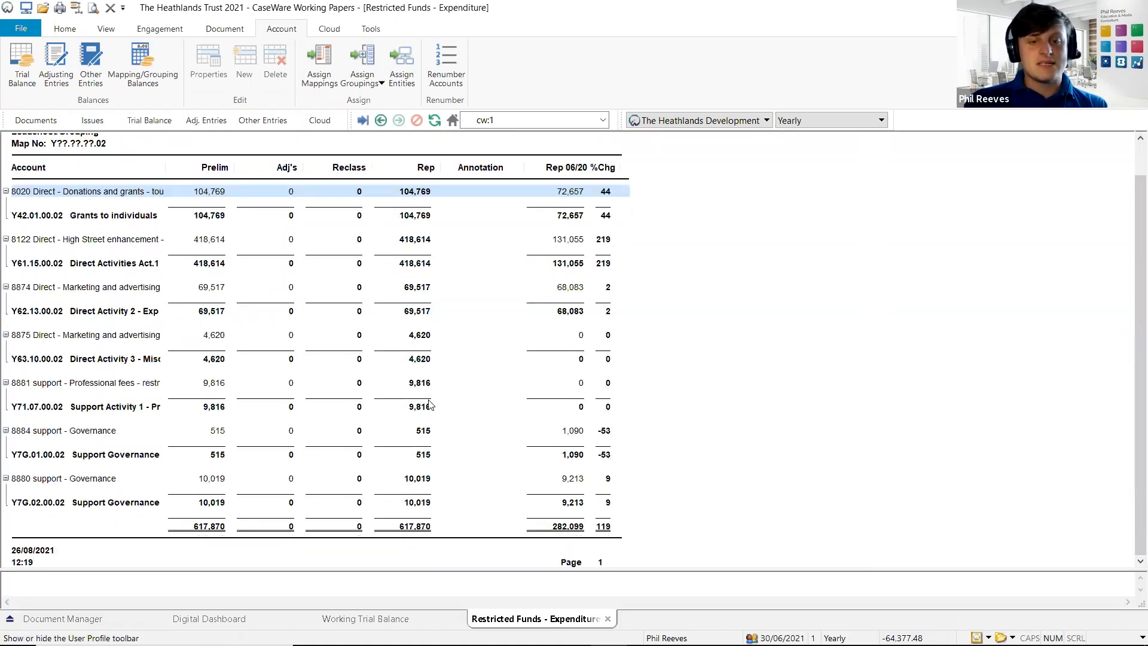
Inspect the lead sheet's direct cost accounts and their restricted map codes, from grants to individuals through Direct Activity 3.
left_click(100, 239)
left_click(98, 288)
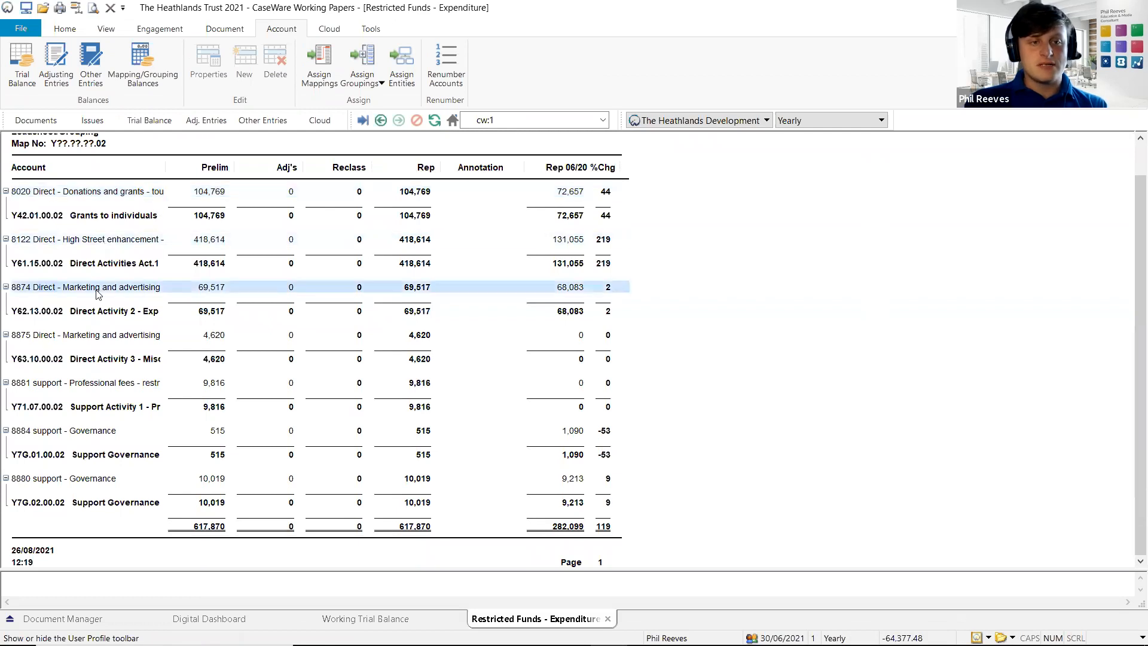
left_click(79, 216)
left_click(82, 262)
left_click(73, 311)
left_click(66, 361)
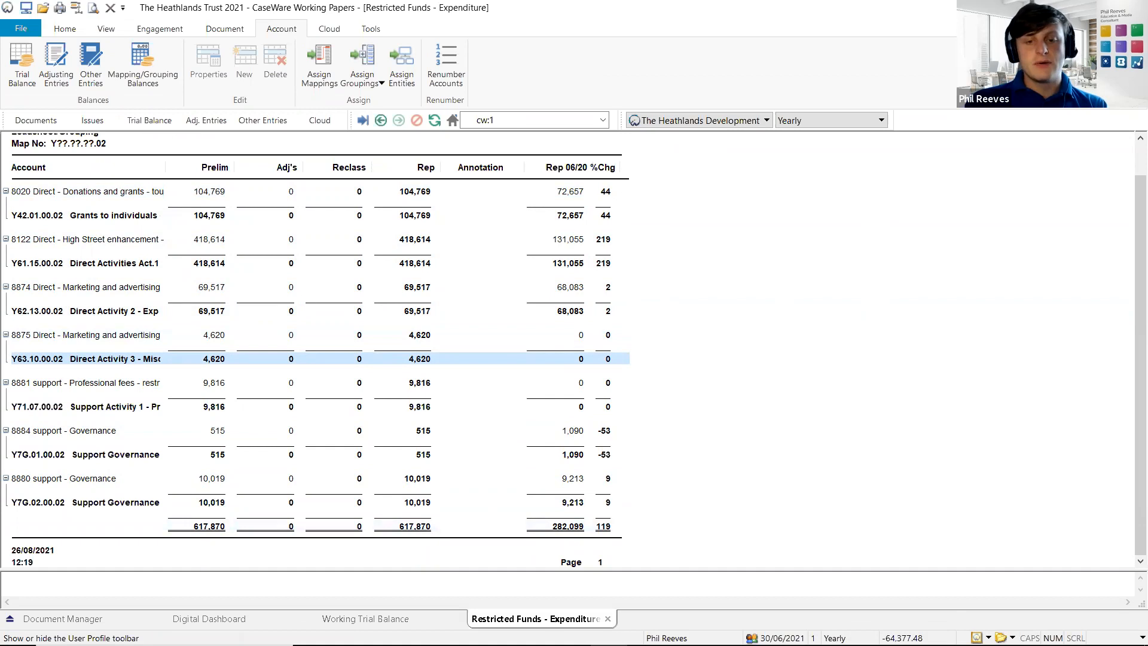
Return to the Fund Analysis Worksheet and enter 300000 as income for Restricted Fund 1.
left_click(1064, 8)
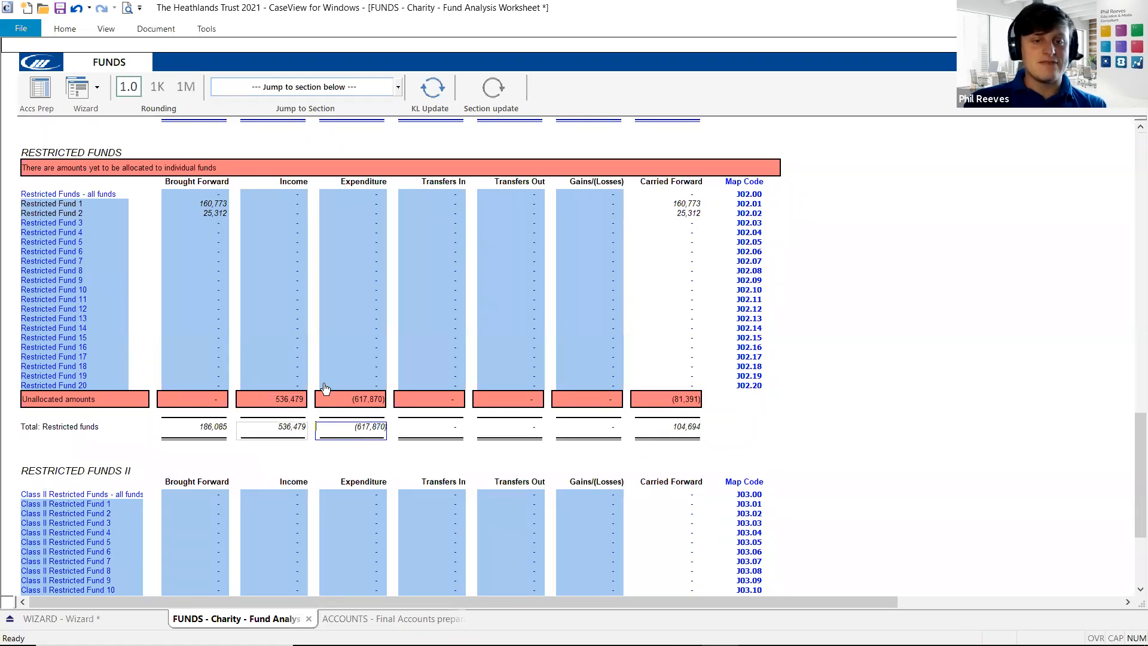
left_click(282, 204)
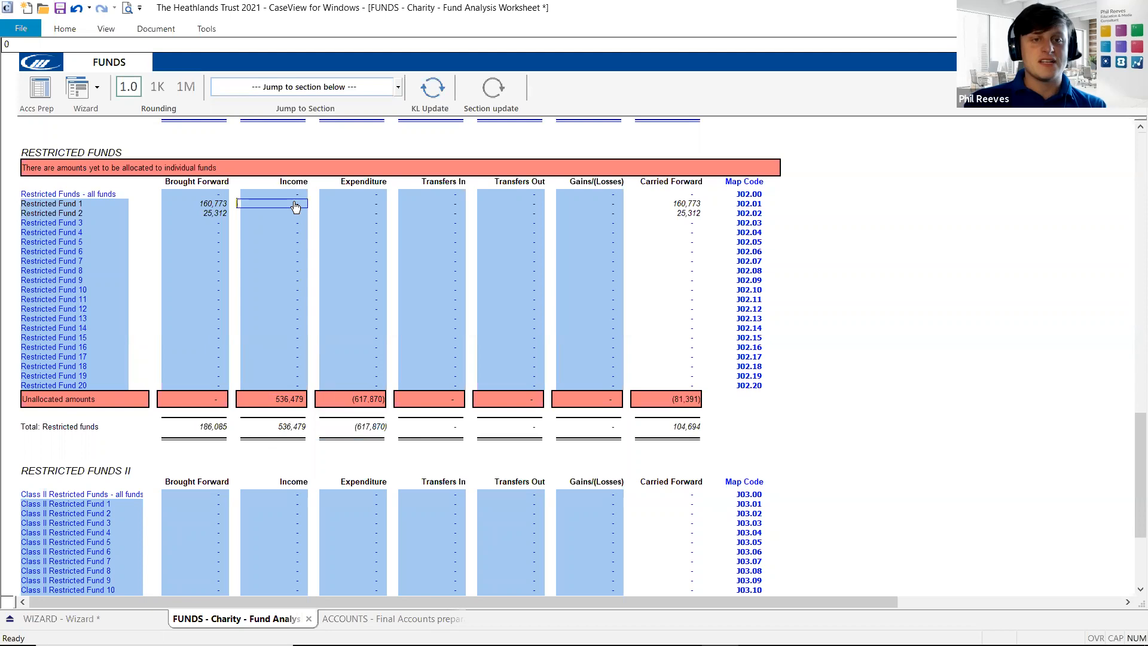
type("300000")
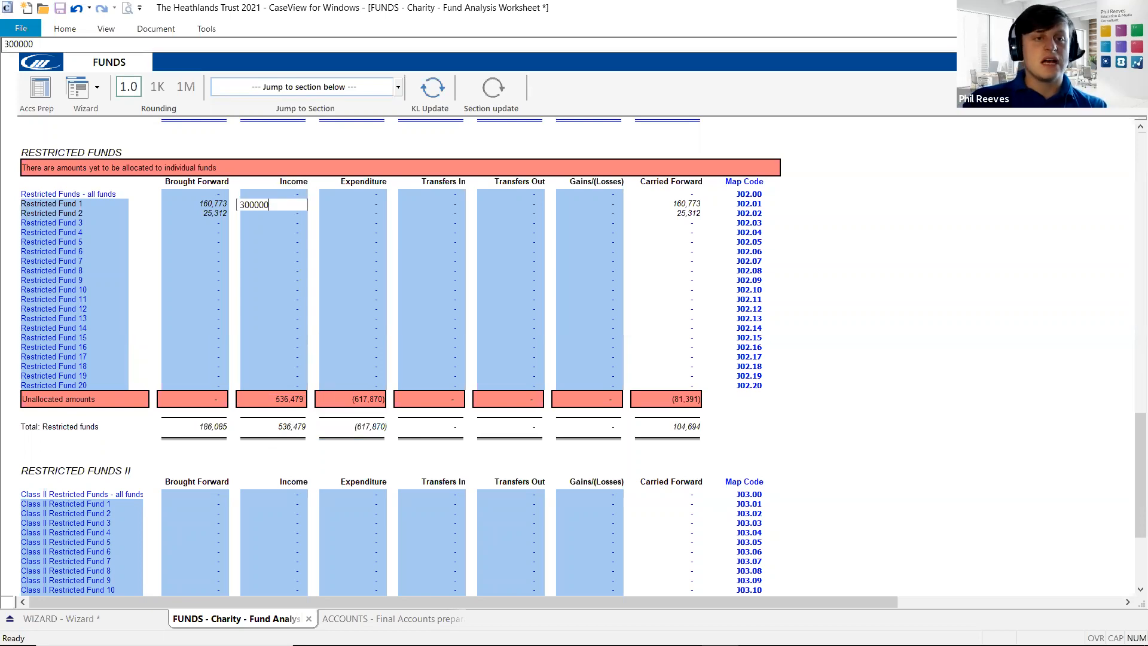
key("Tab")
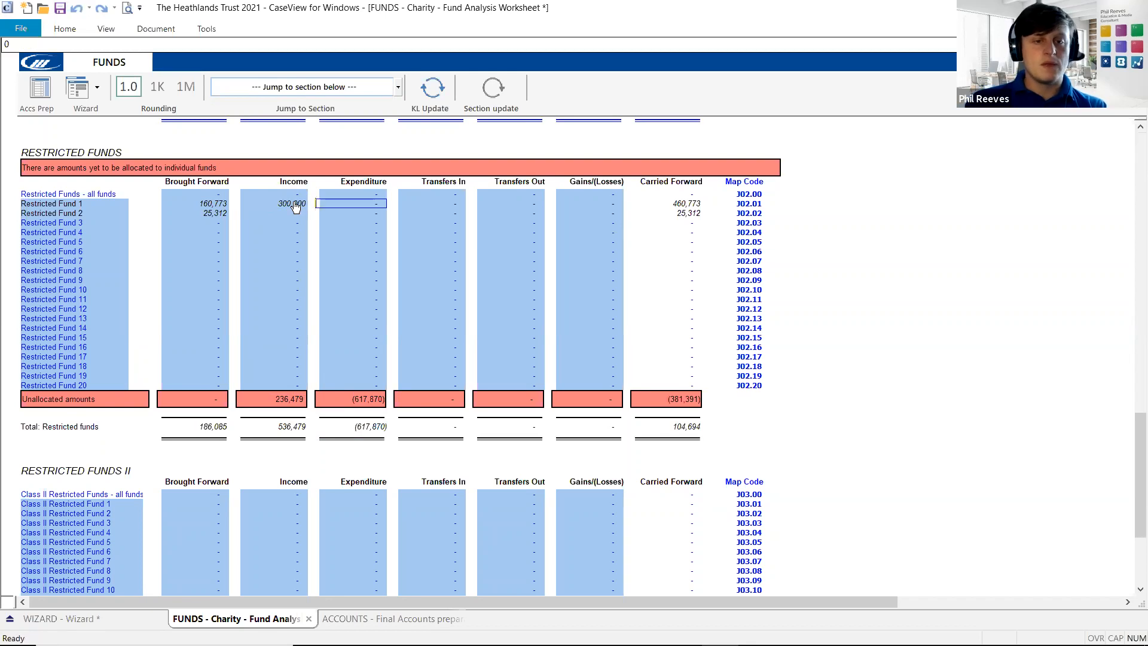
Allocate the remaining restricted income by entering 236,479 as income for Restricted Fund 2, and check the unallocated income.
left_click(291, 404)
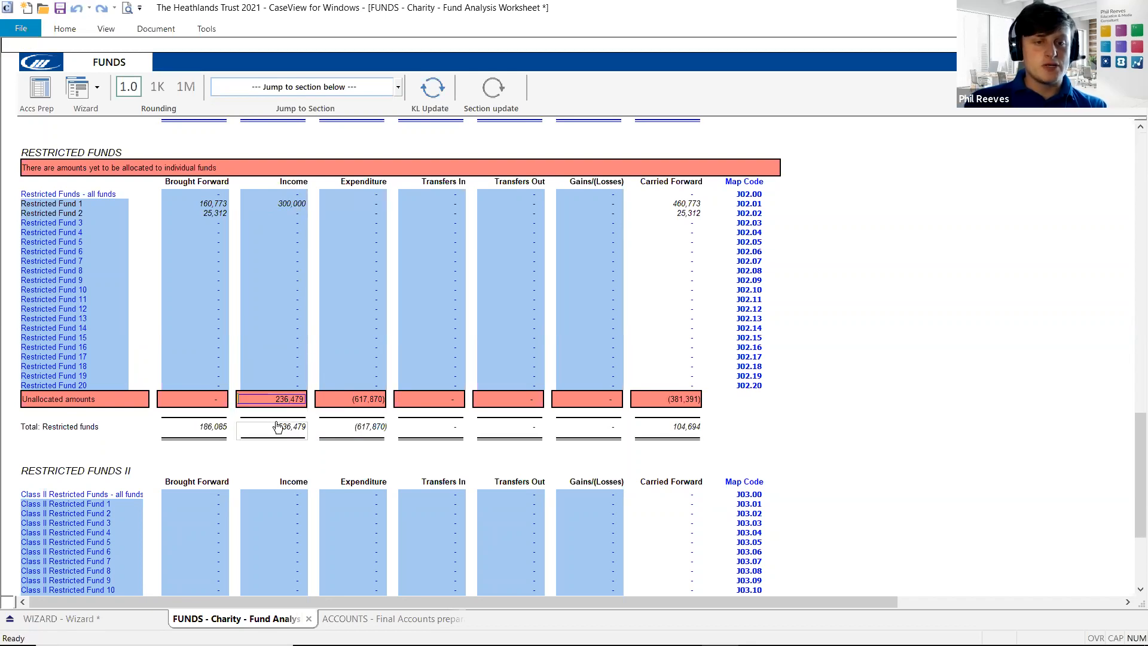
left_click(275, 214)
type("236")
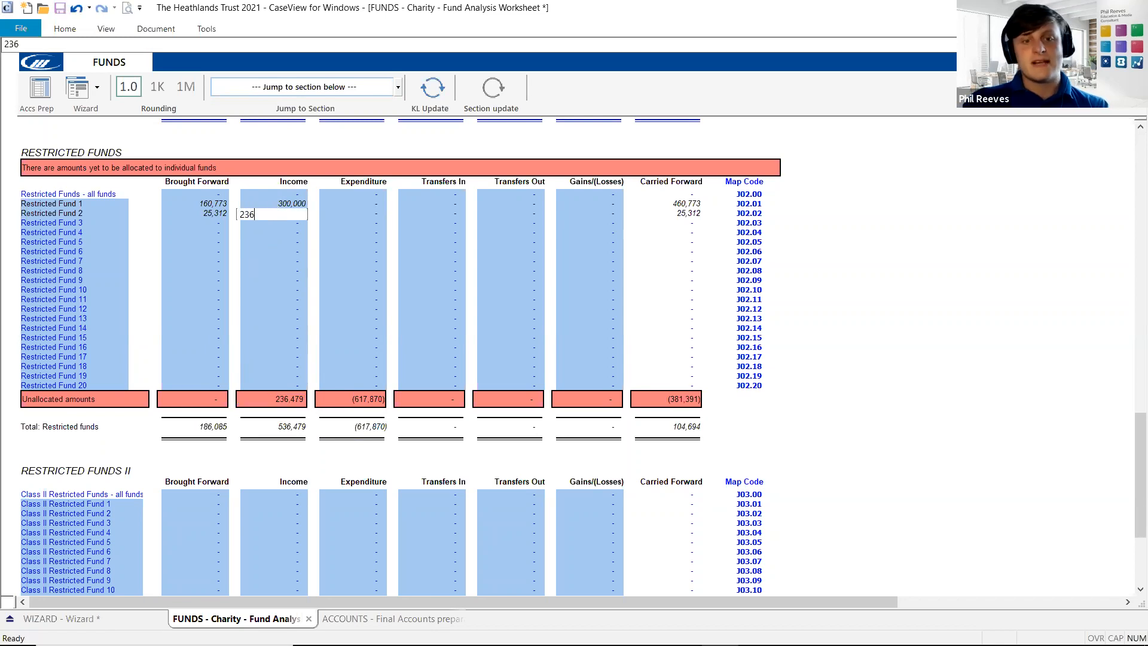
type(",479")
key("Return")
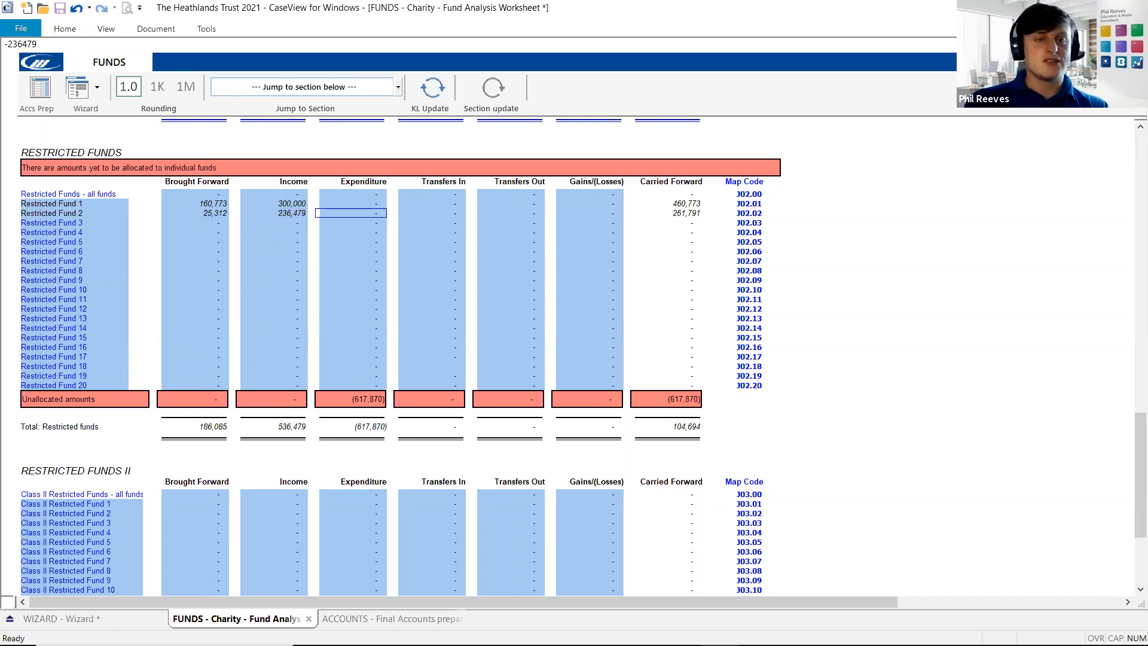
left_click(297, 404)
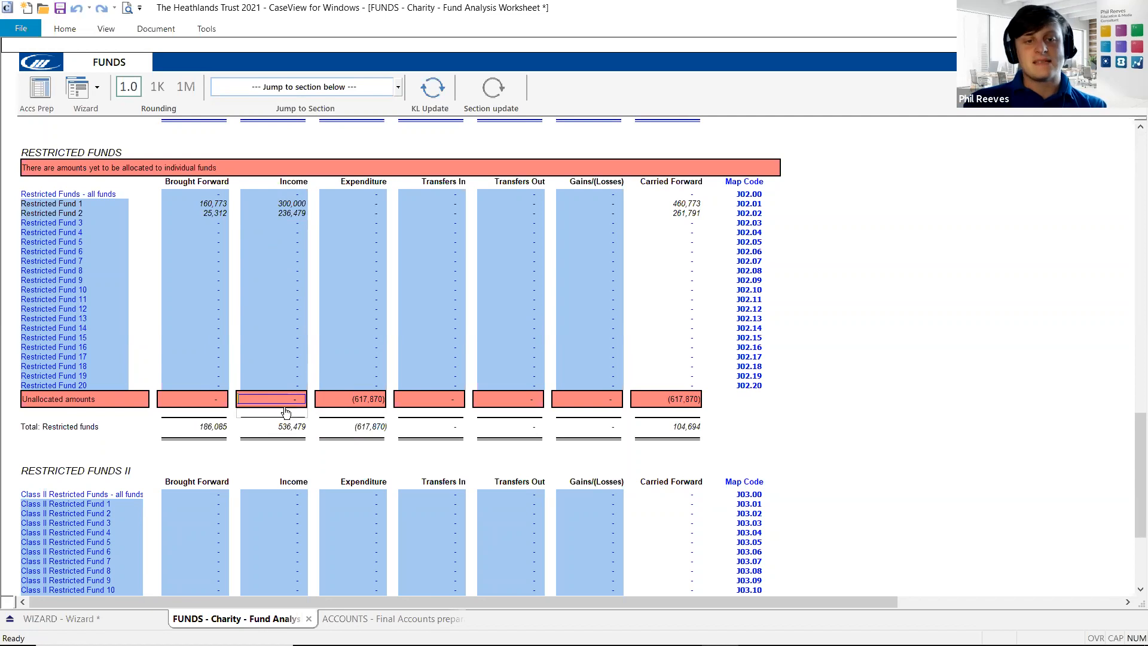
Try -345200 as the expenditure for Restricted Fund 1, and clear the entry.
left_click(356, 204)
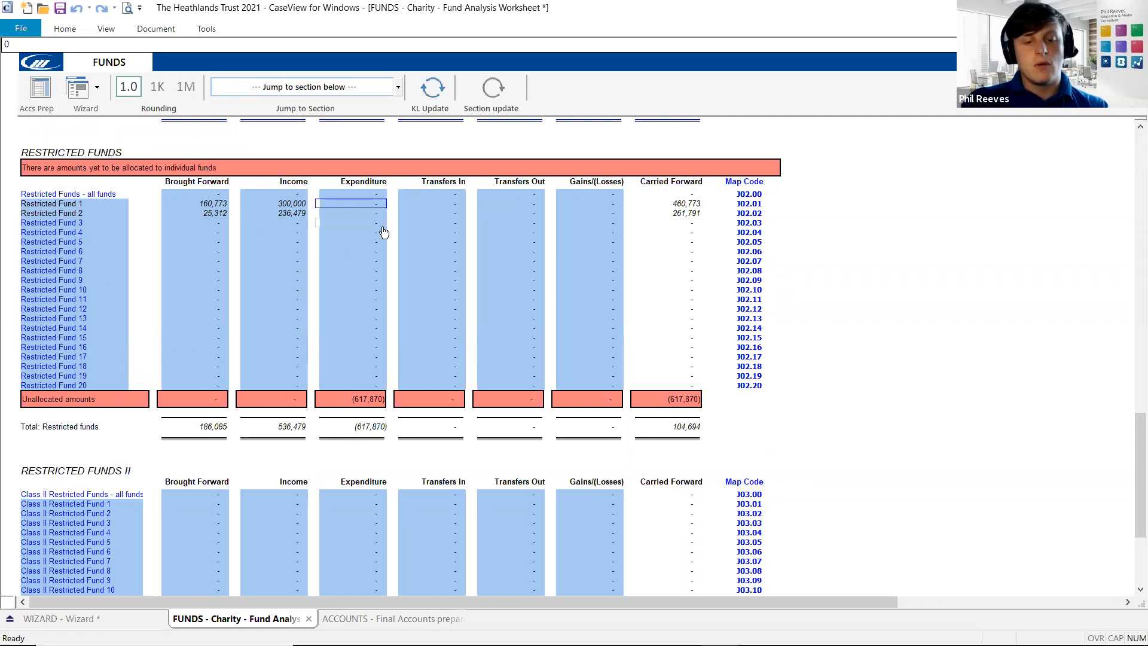
type("-345200")
key("Return")
left_click(352, 204)
type("-345")
key("BackSpace")
key("BackSpace")
key("BackSpace")
key("BackSpace")
key("Return")
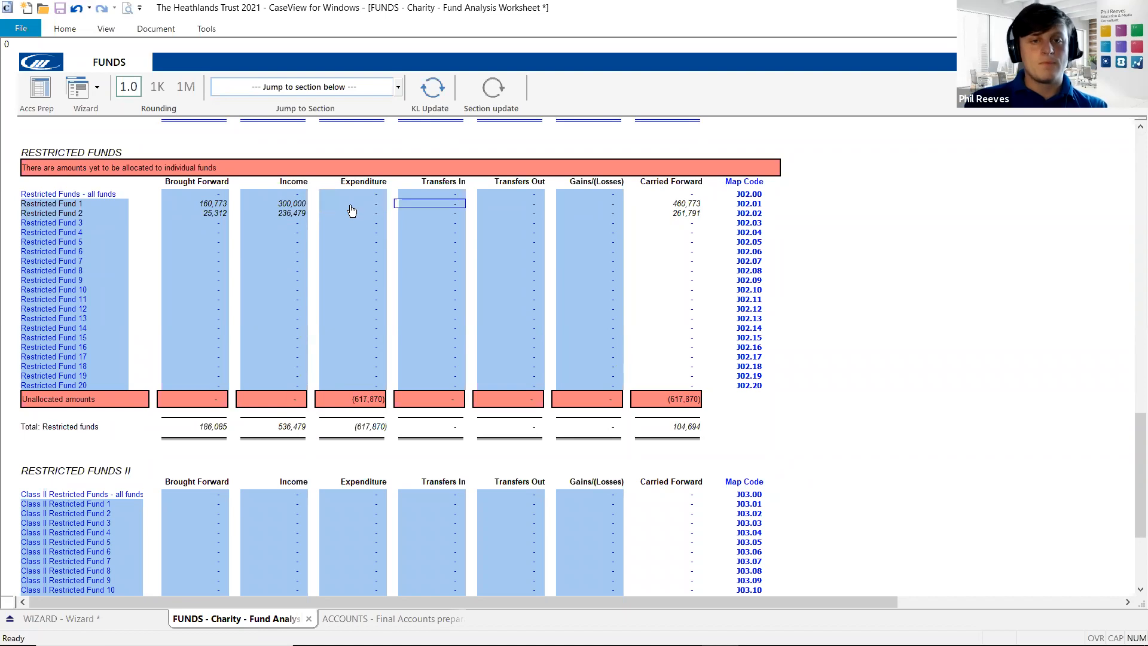
Enter restricted expenditure of -342540 for Restricted Fund 1 and -275330 for Restricted Fund 2.
left_click(357, 204)
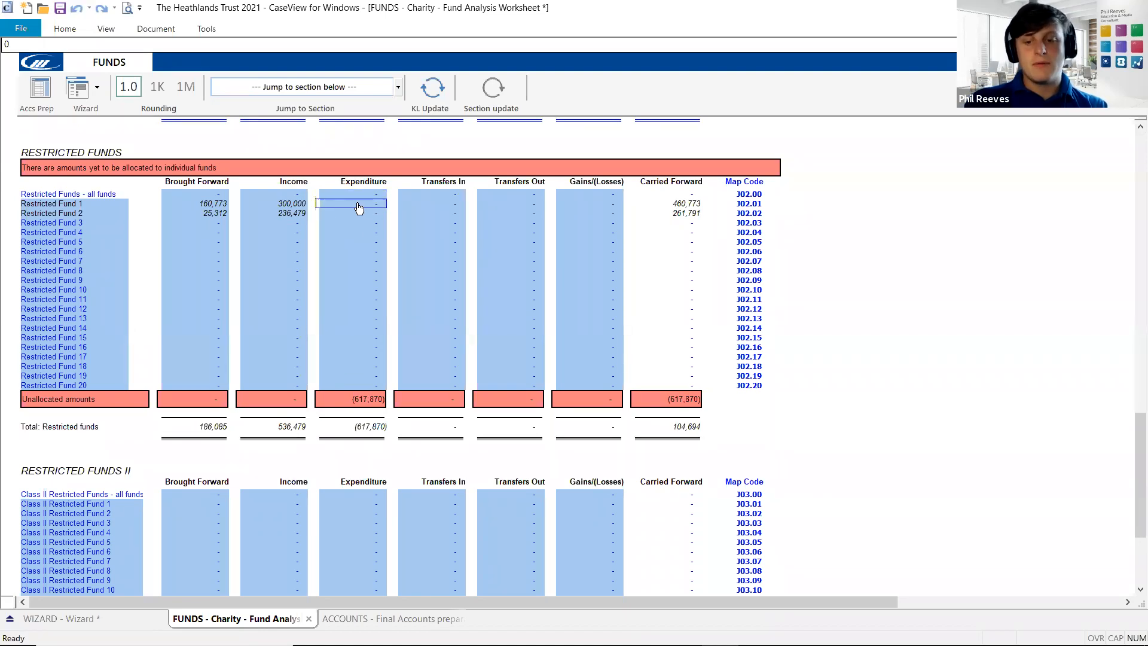
type("-342540")
key("Return")
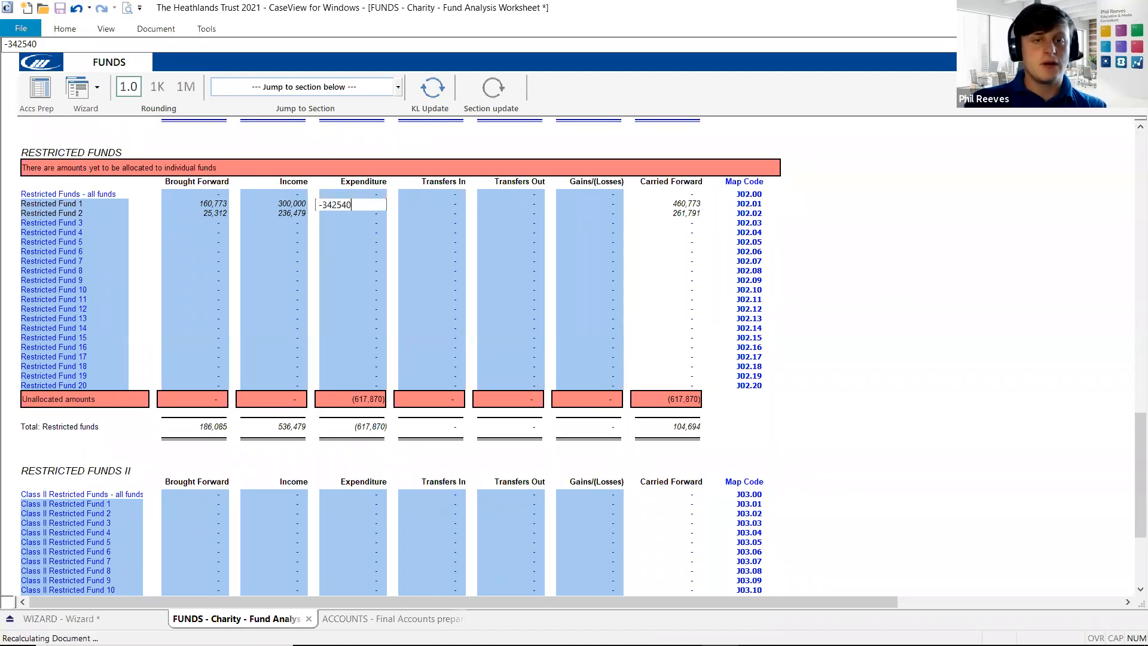
left_click(352, 214)
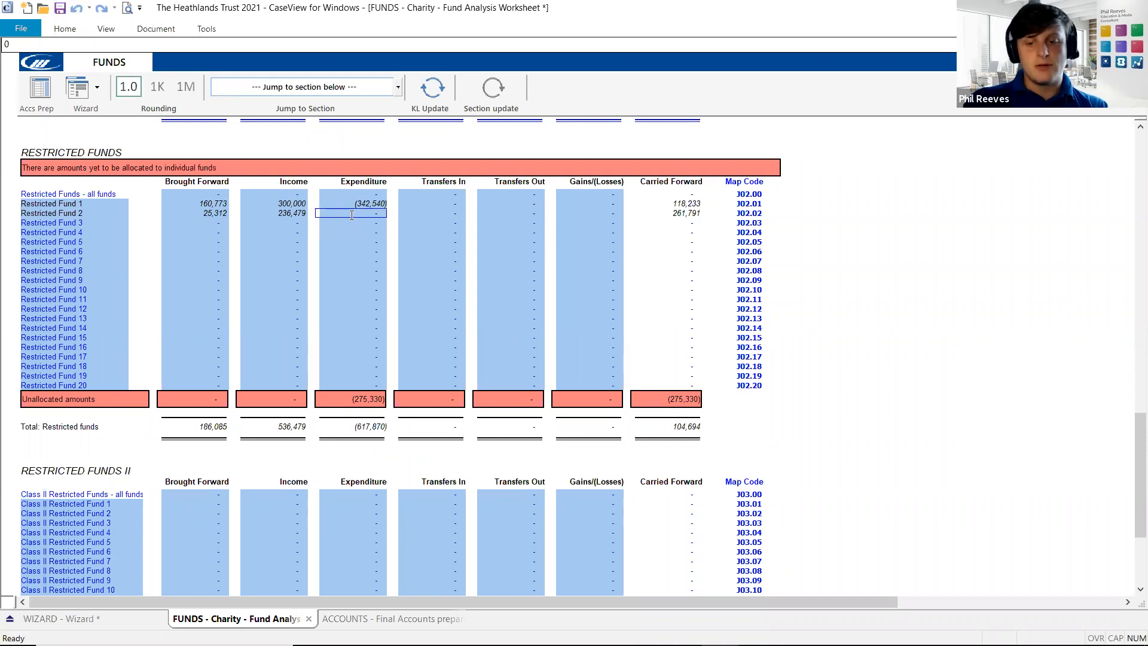
type("-2753330")
key("Return")
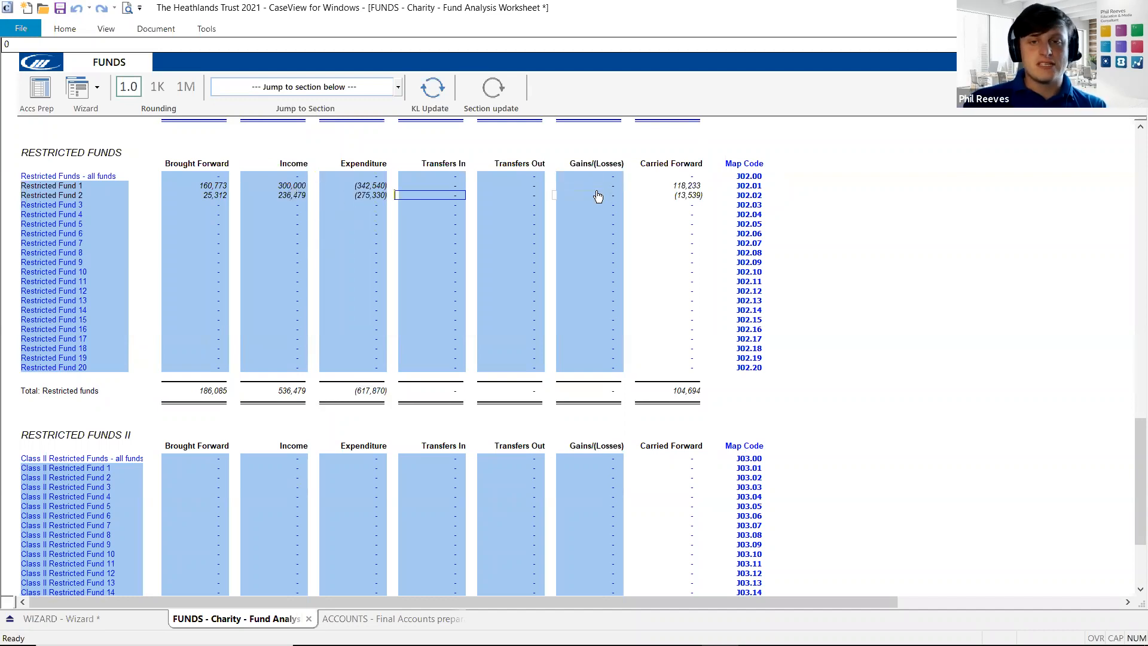
Expand the Analysis of Net Assets section and inspect the total and map code for creditors due within one year.
scroll(374, 315, "down", 5)
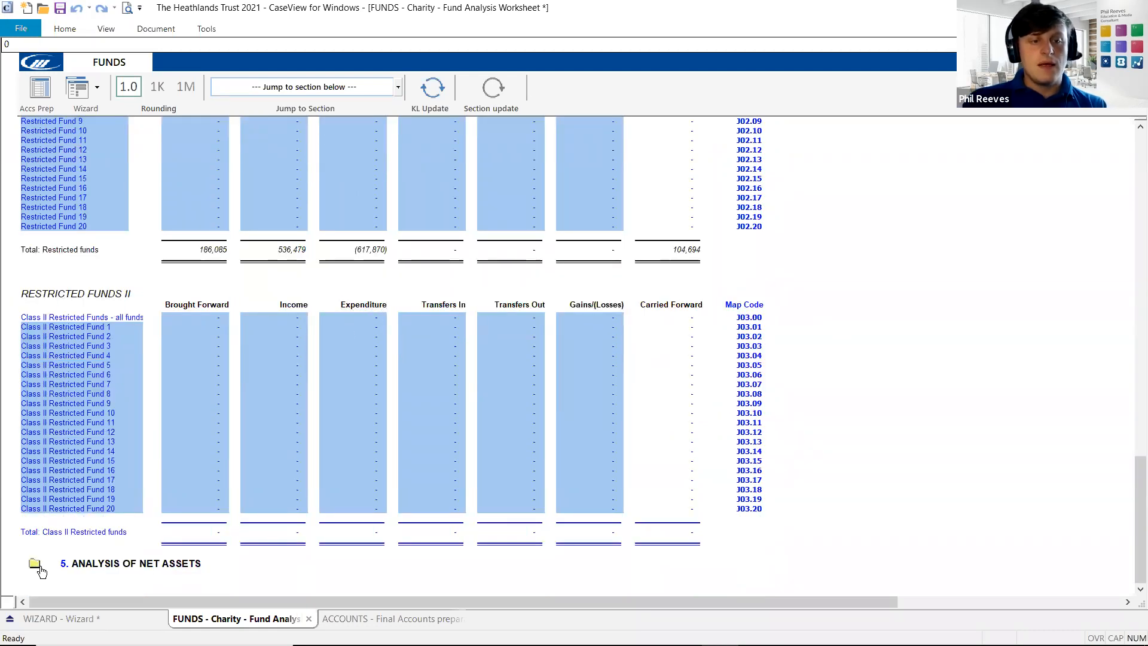
left_click(34, 563)
scroll(72, 548, "down", 7)
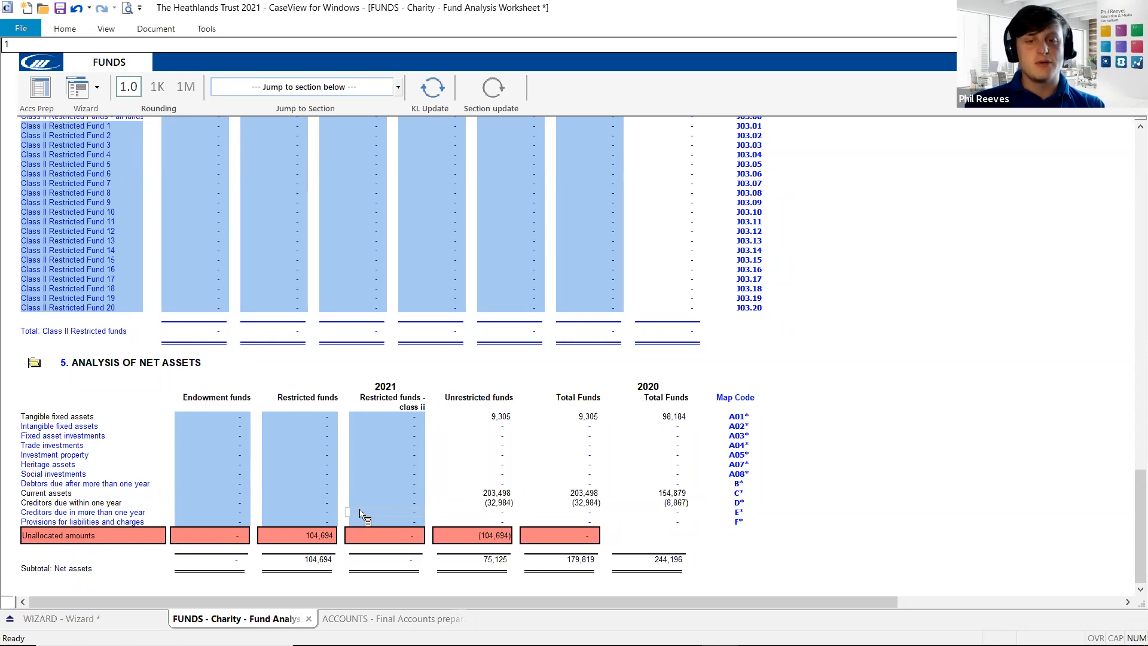
left_click(590, 503)
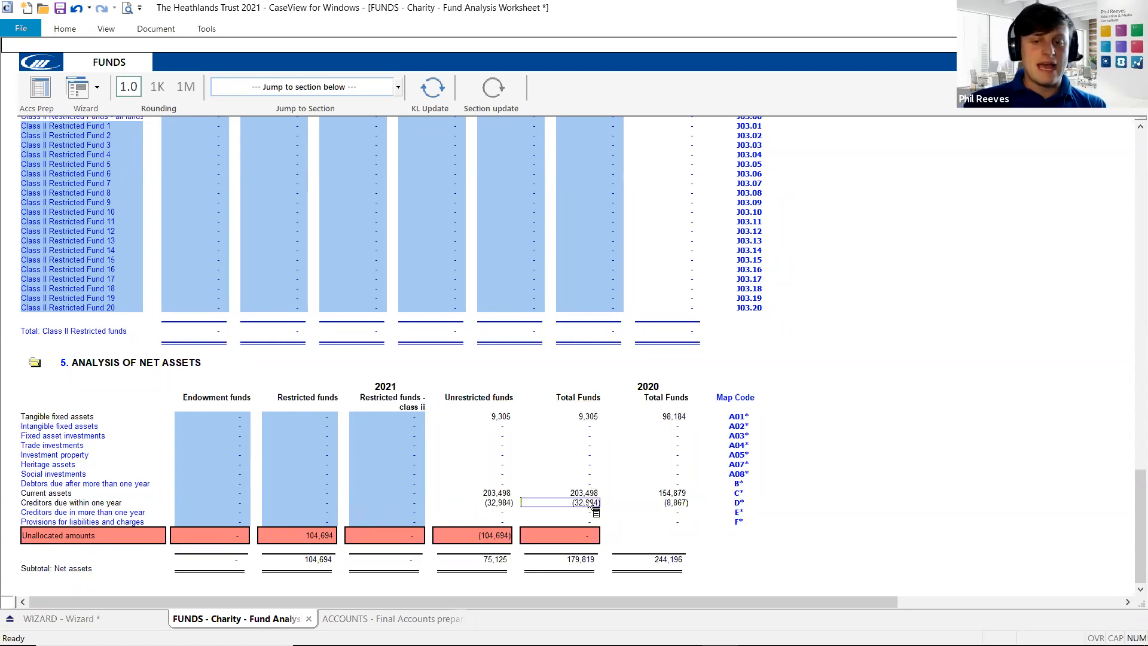
left_click(739, 503)
Switch to CaseWare Working Papers, inspect mapping number D10 for other creditors, and return to the creditors total in the Fund Analysis Worksheet.
key("super")
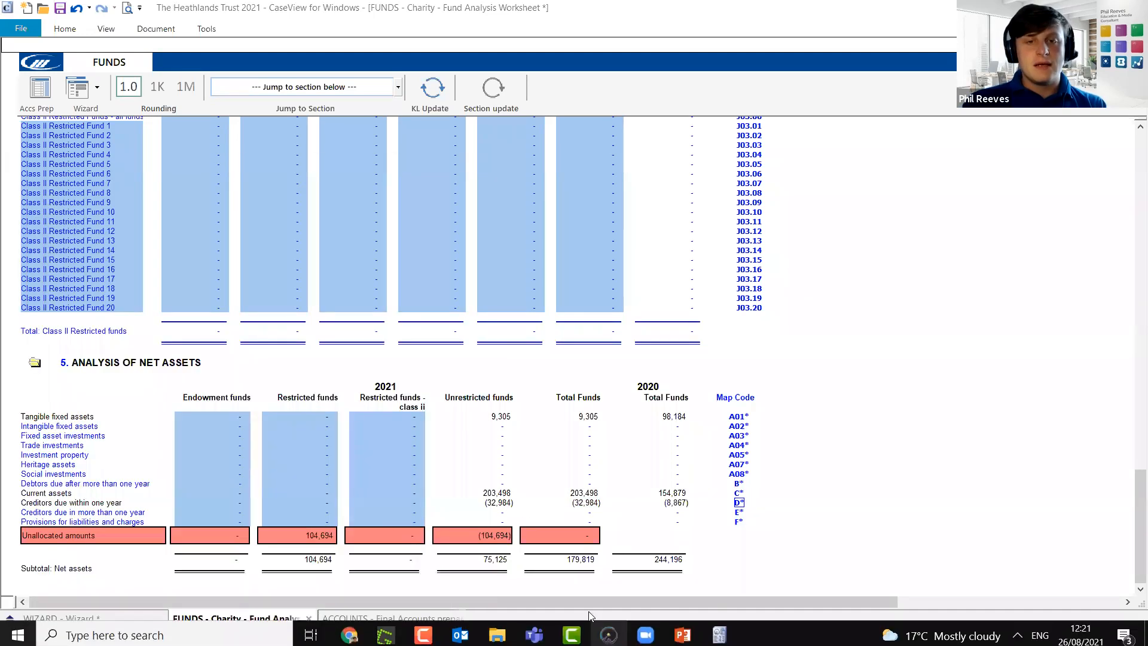
left_click(627, 630)
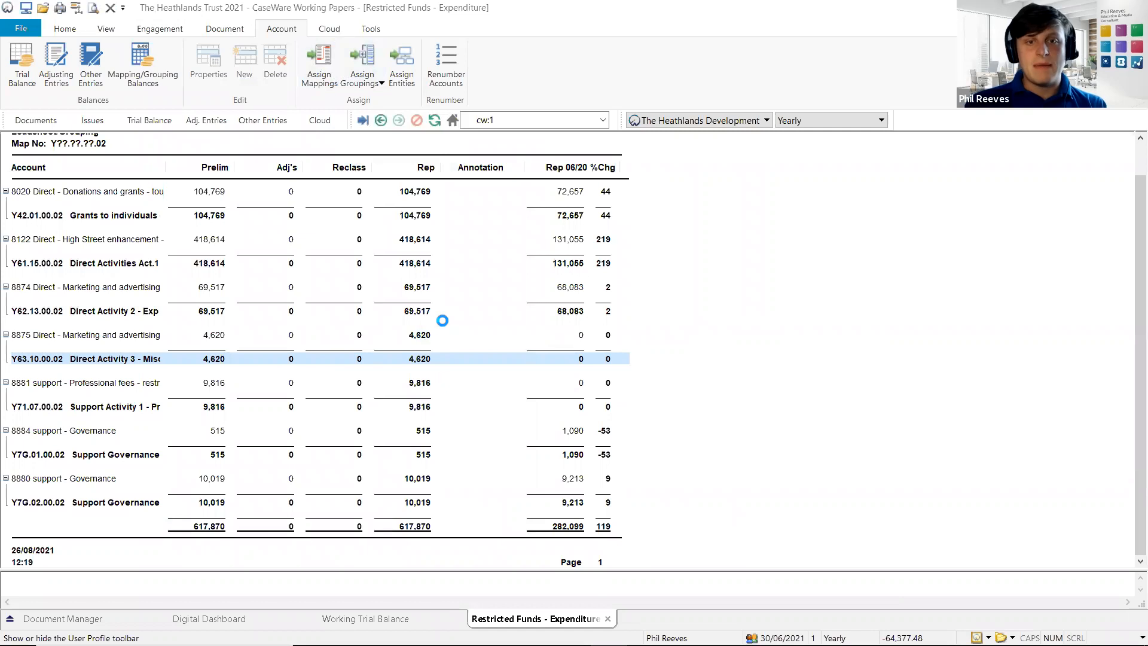
scroll(847, 352, "down", 1)
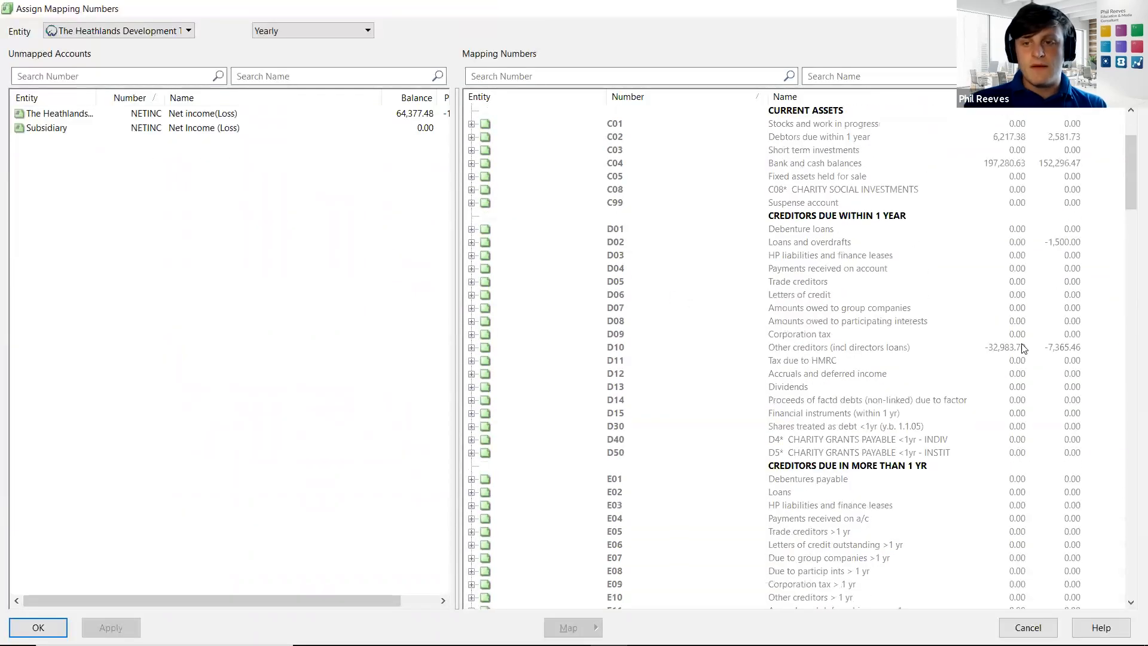
left_click(995, 349)
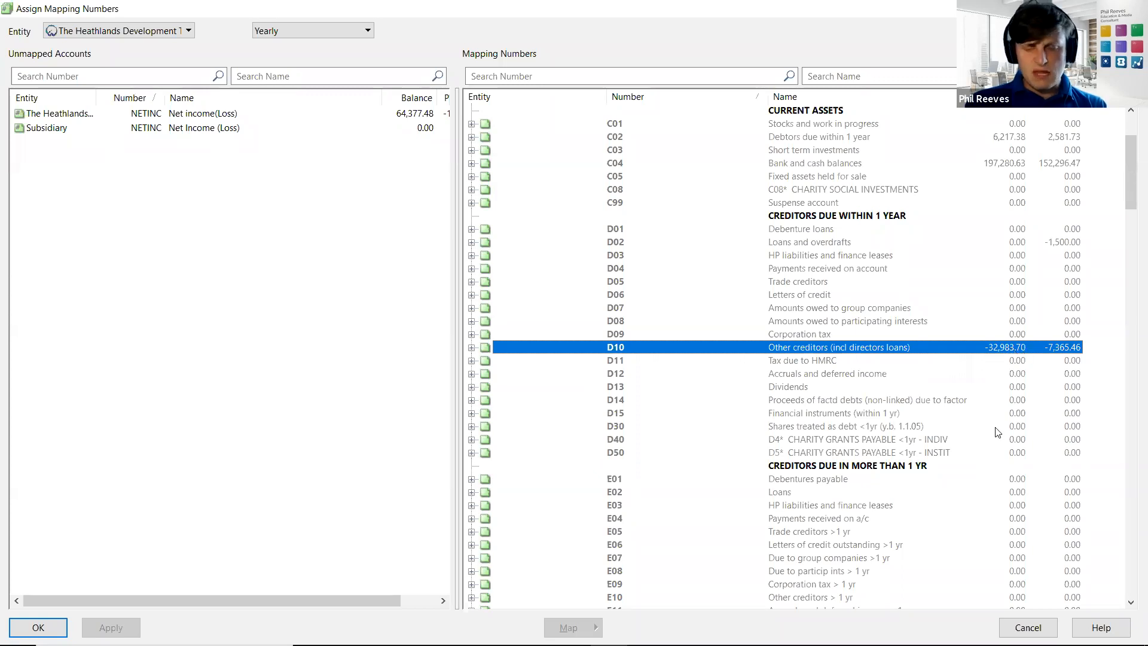
left_click(1027, 627)
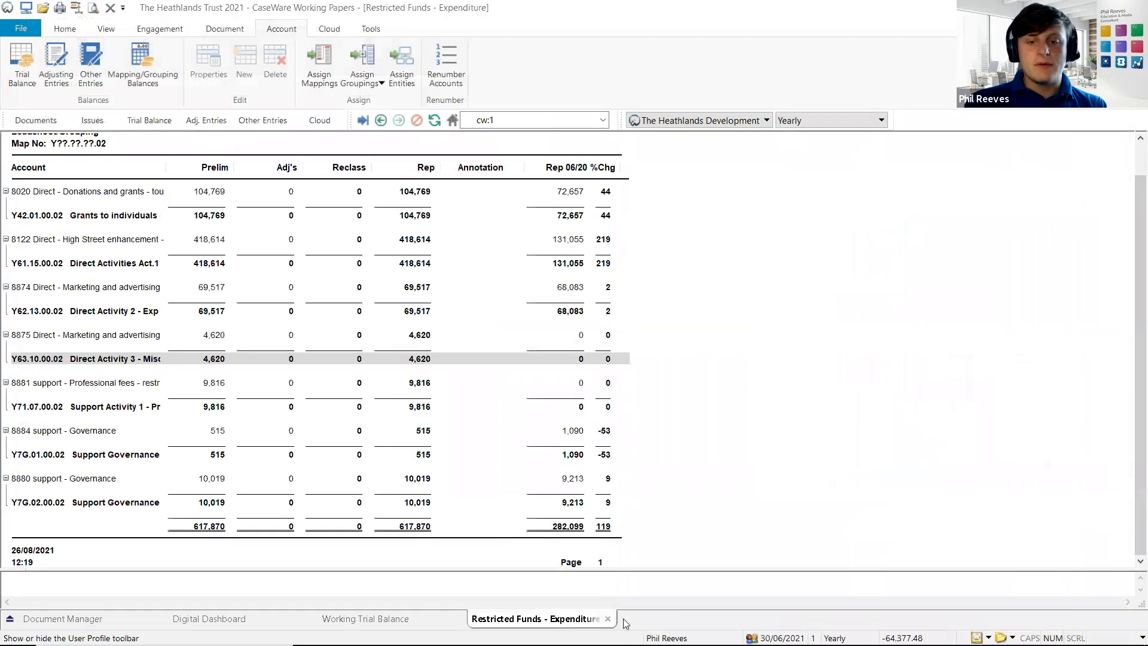
key("super")
left_click(719, 631)
left_click(589, 503)
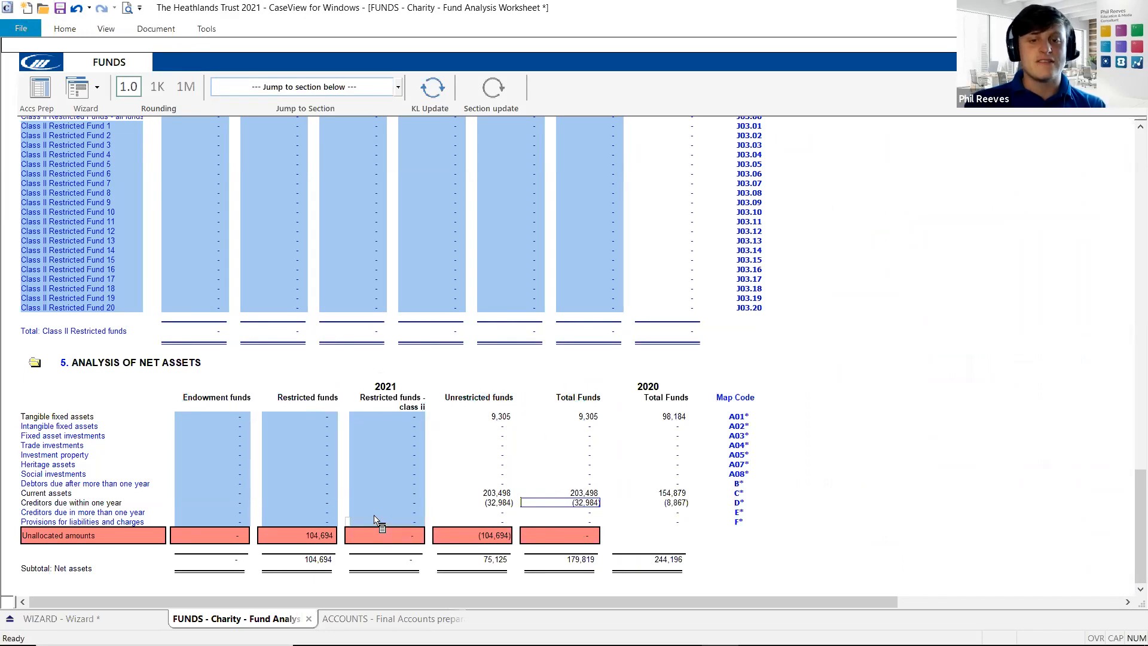
Allocate 104,694 of current assets to restricted funds in the Analysis of Net Assets.
left_click(315, 496)
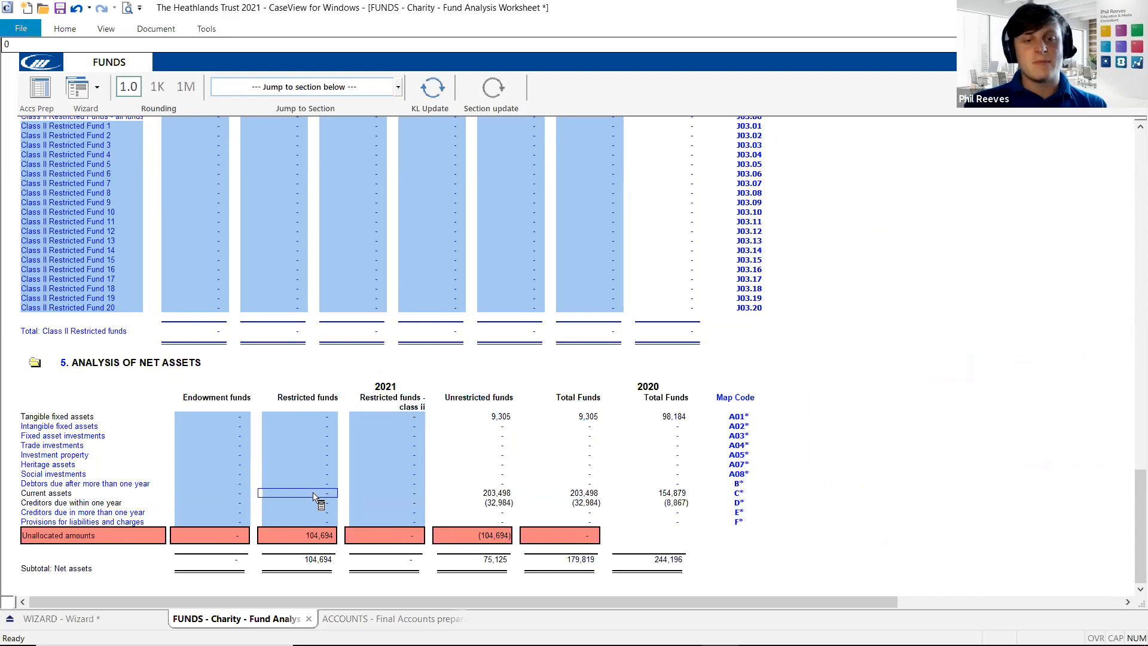
type("104")
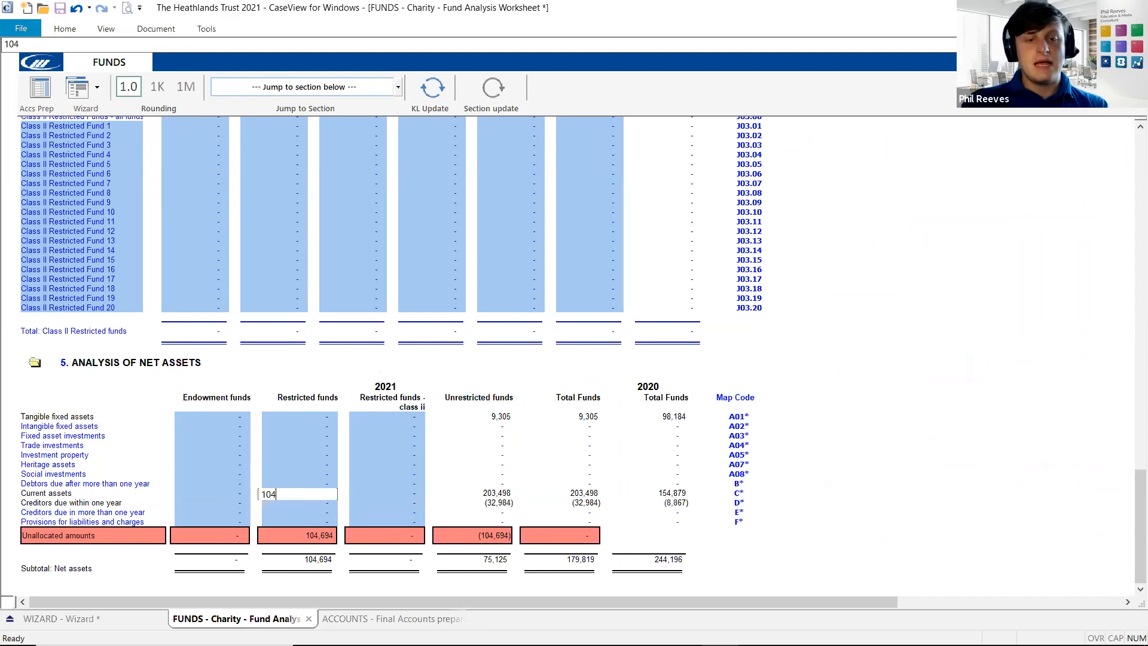
type(",694")
key("Tab")
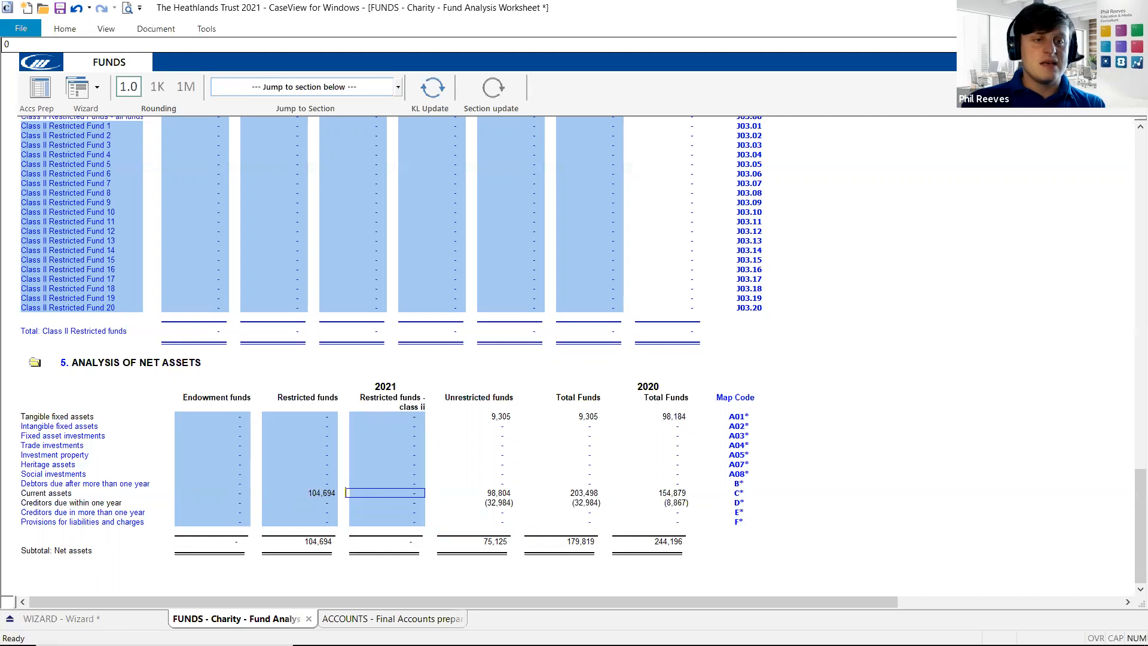
Review the statement of funds, summary of funds and analysis of net assets notes in the final accounts, and return to the Fund Analysis Worksheet.
left_click(375, 618)
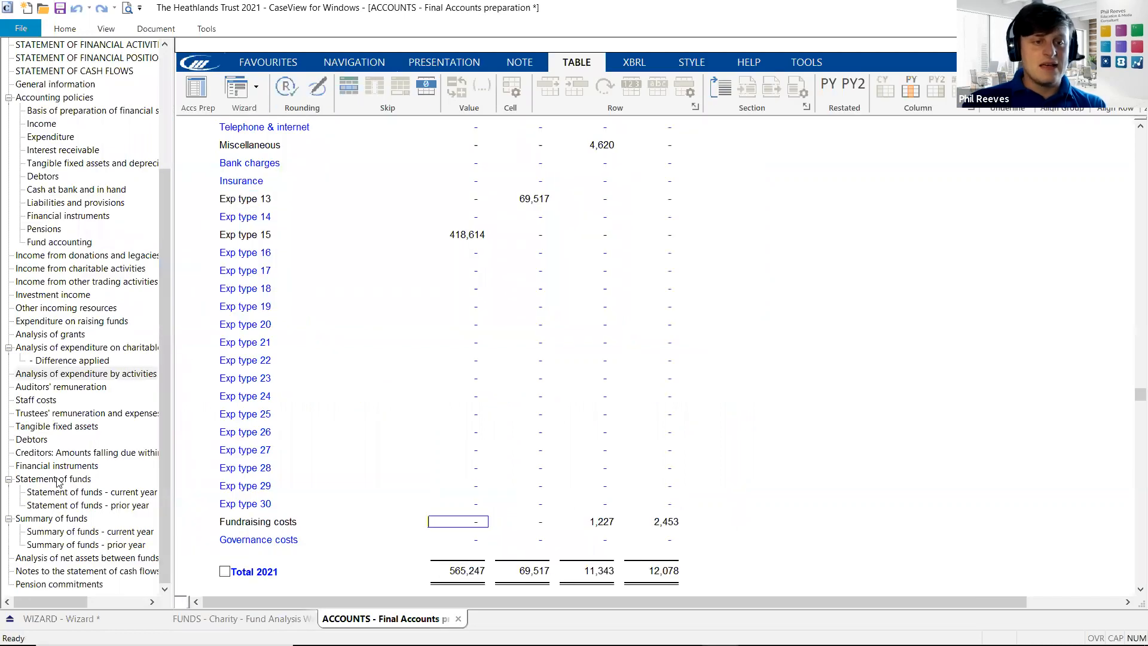
left_click(53, 478)
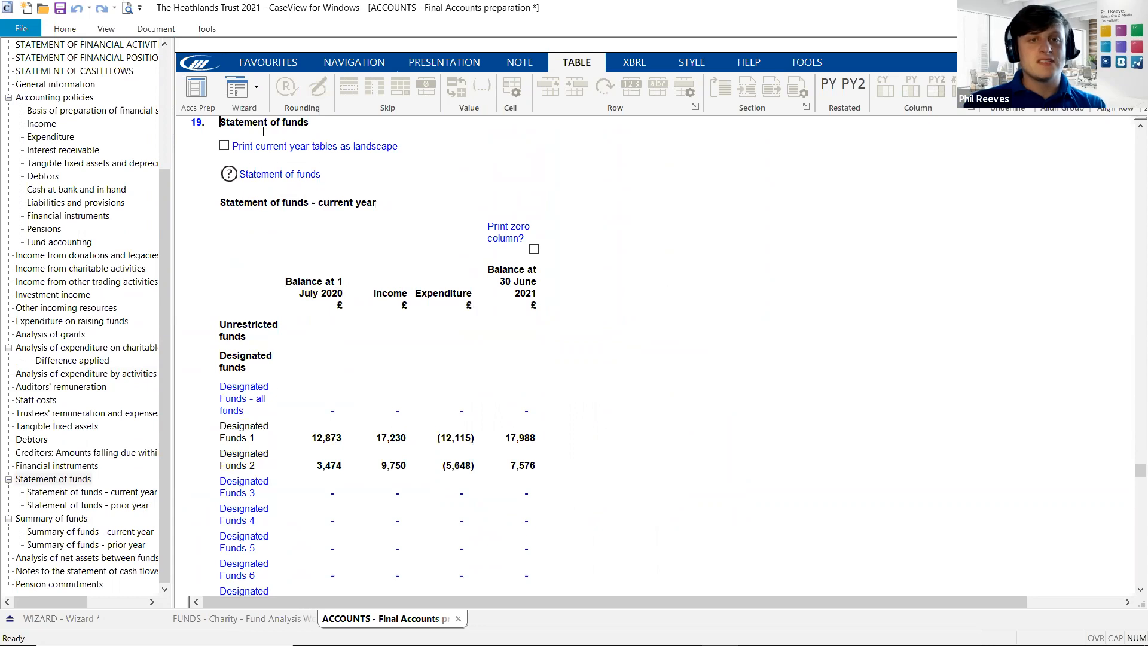
left_click(57, 520)
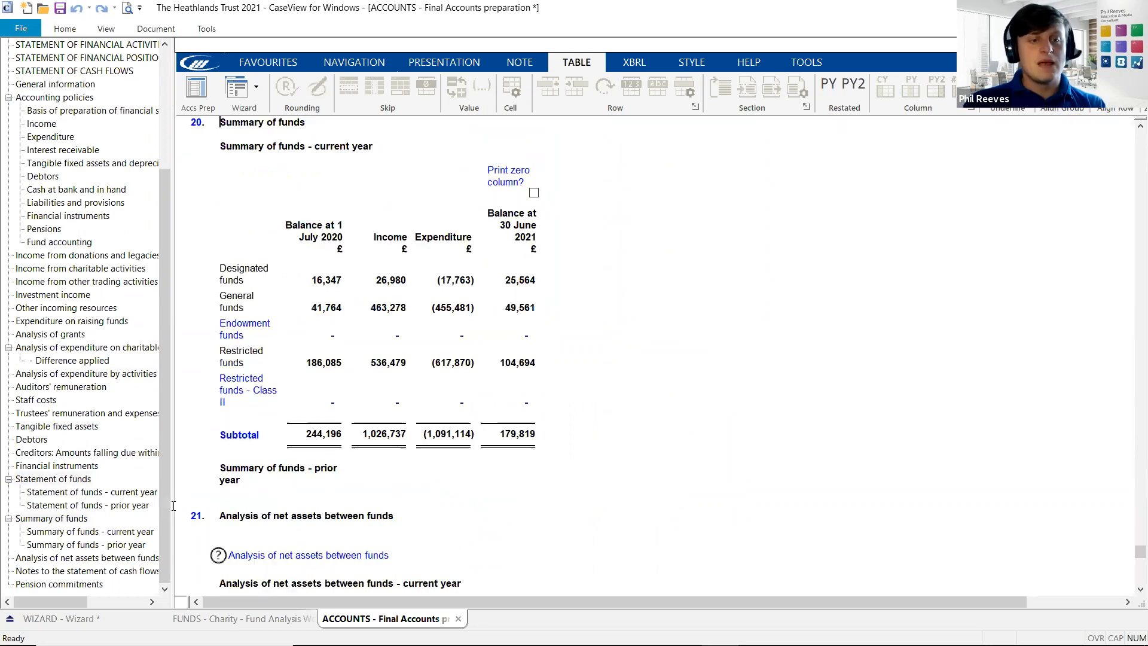
left_click(392, 362)
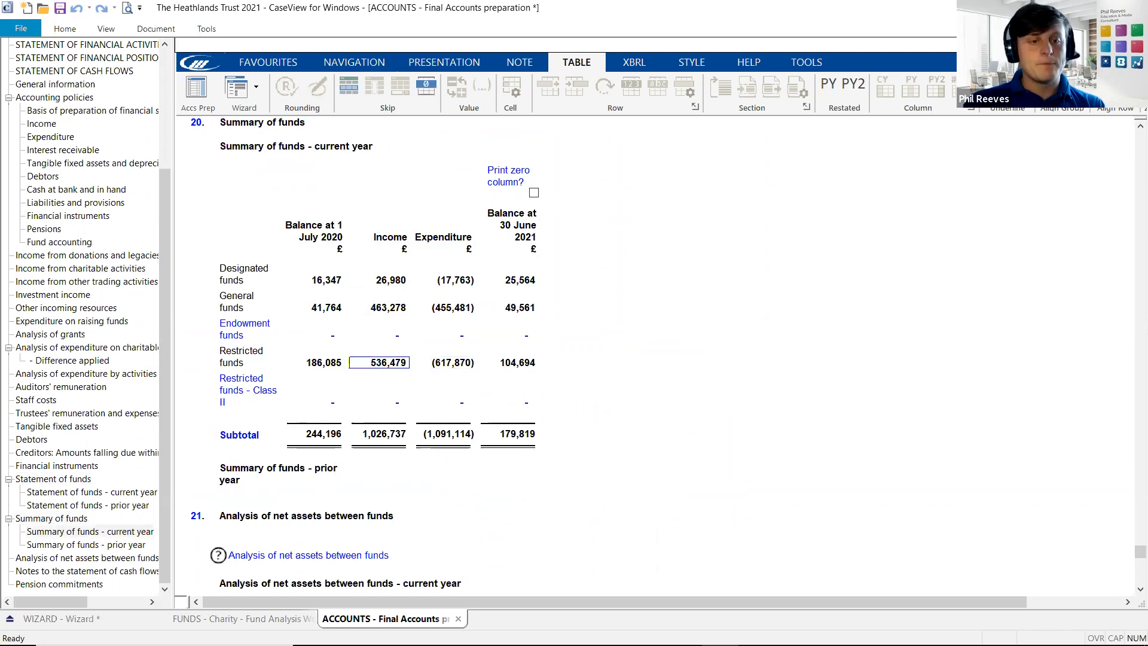
left_click(90, 562)
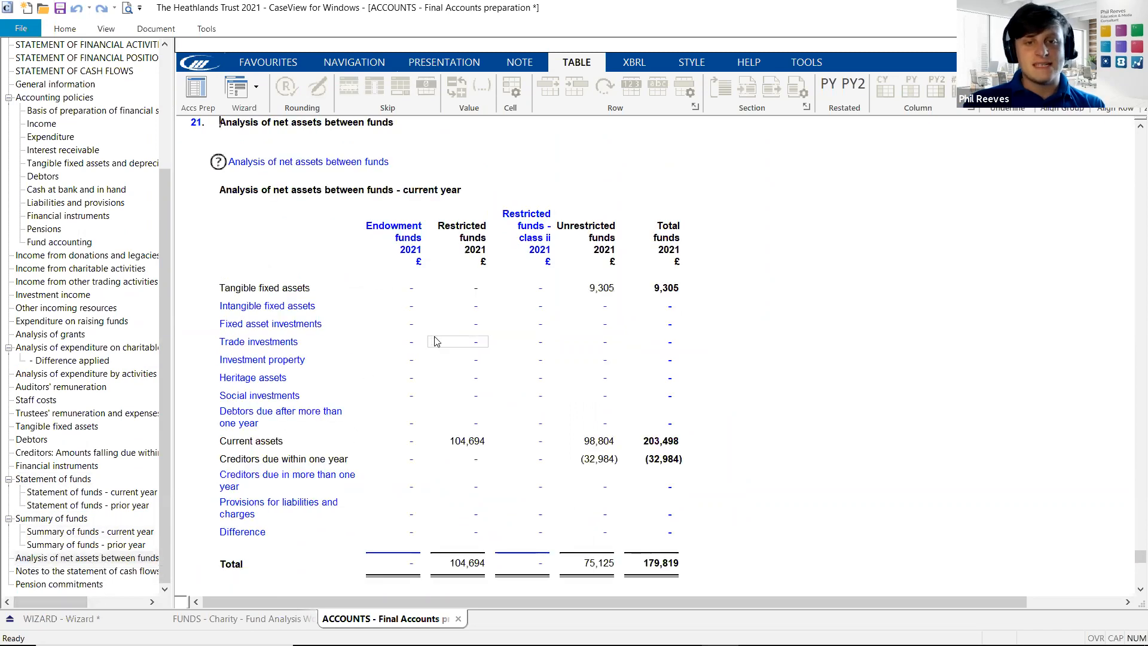
left_click(471, 441)
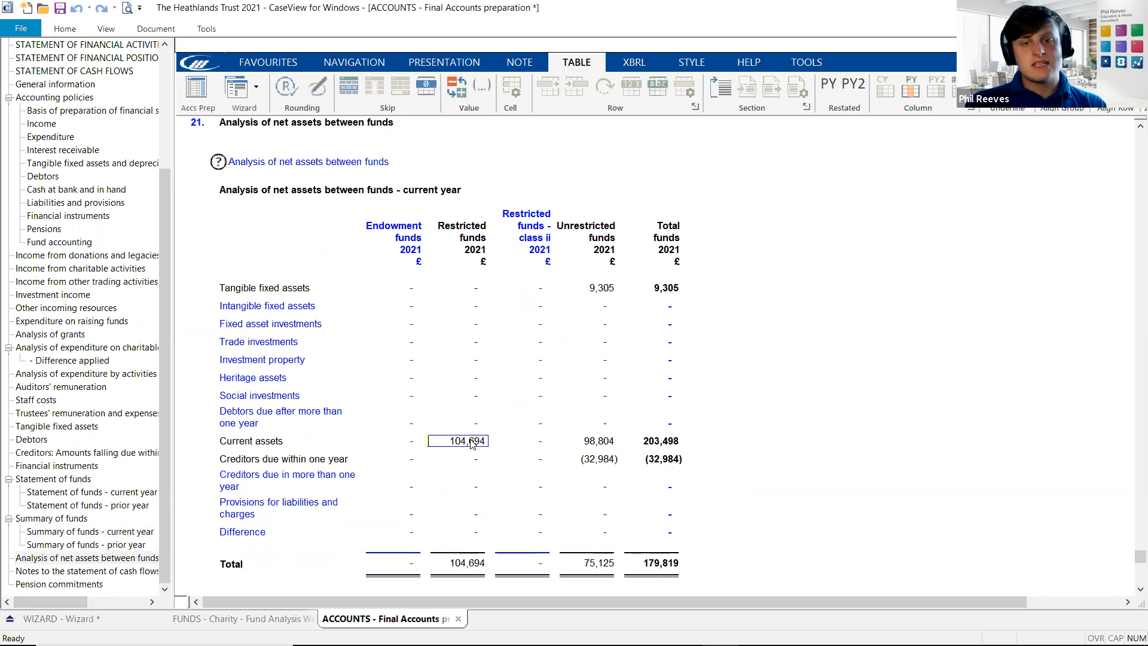
left_click(259, 620)
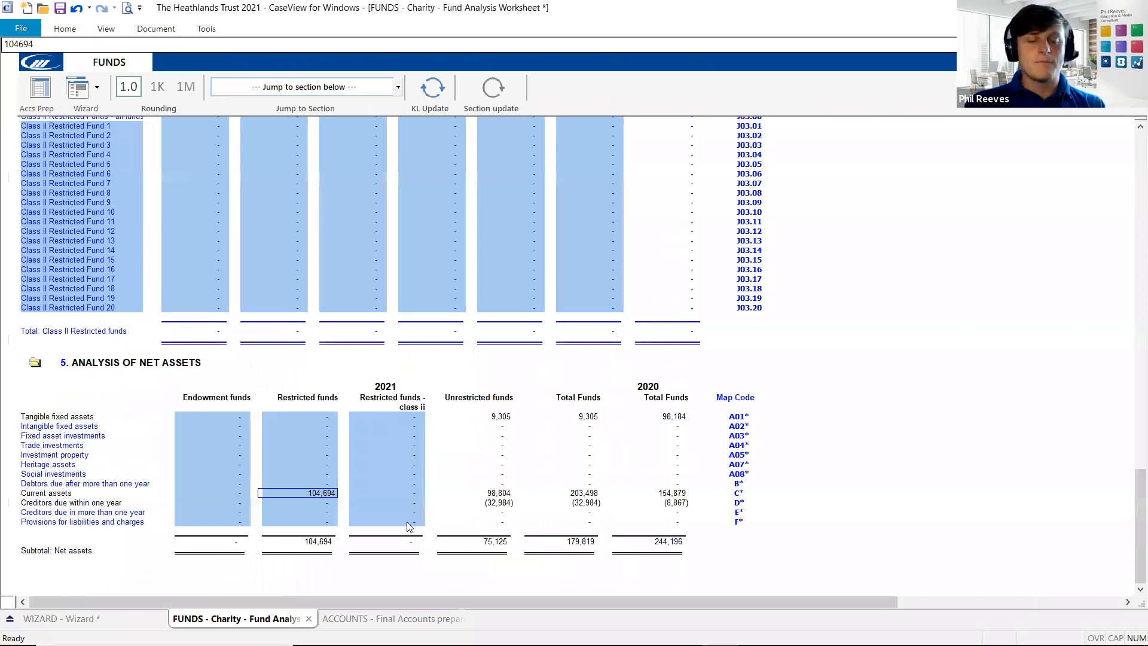
Switch to the Working Trial Balance in CaseWare Working Papers and set The Heathlands Development Trust's Non-Controlling Interest opening balance to 1.00.
key("alt+Tab")
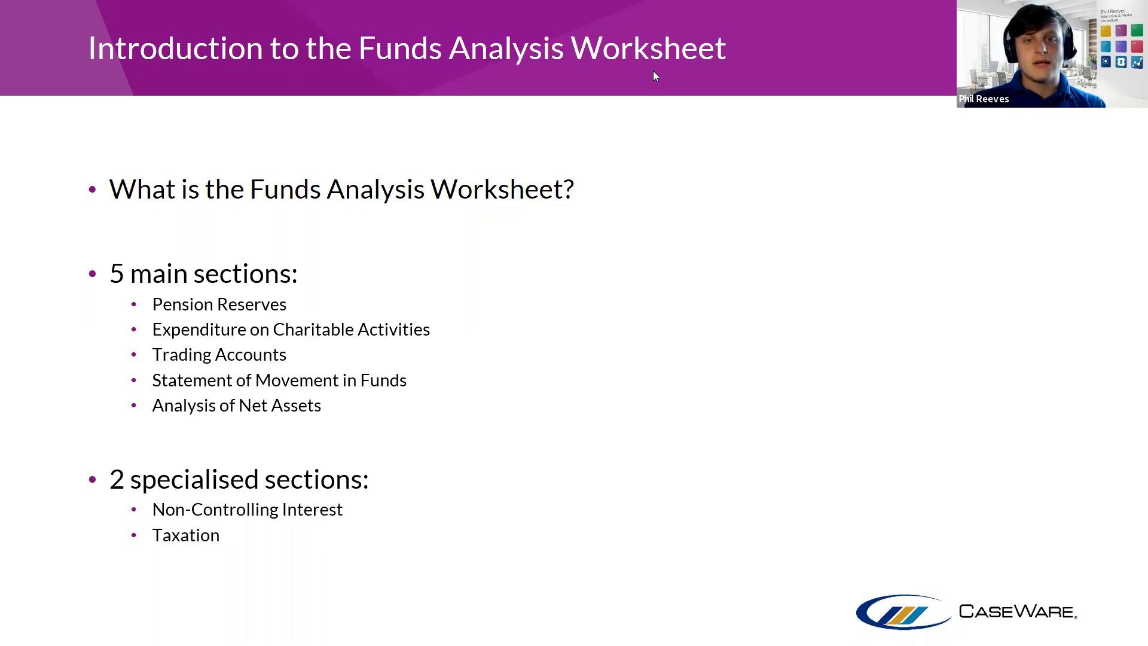
key("alt+Tab")
left_click_drag(1134, 441, 1129, 221)
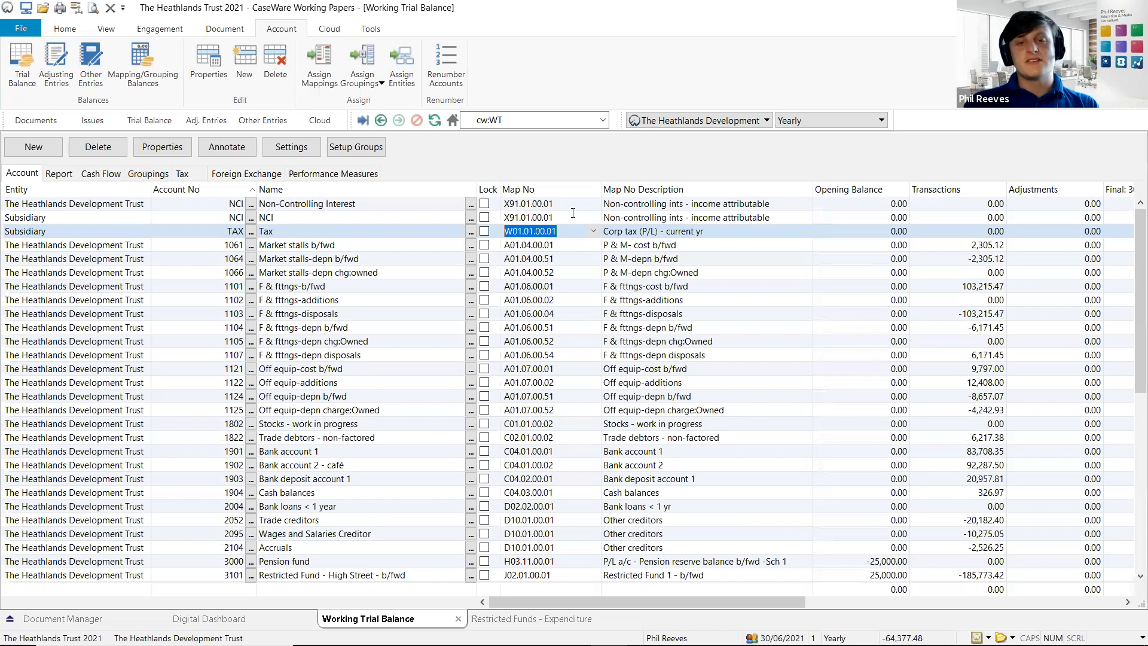
left_click_drag(894, 204, 907, 206)
type("1")
key("Return")
key("BackSpace")
key("BackSpace")
key("Tab")
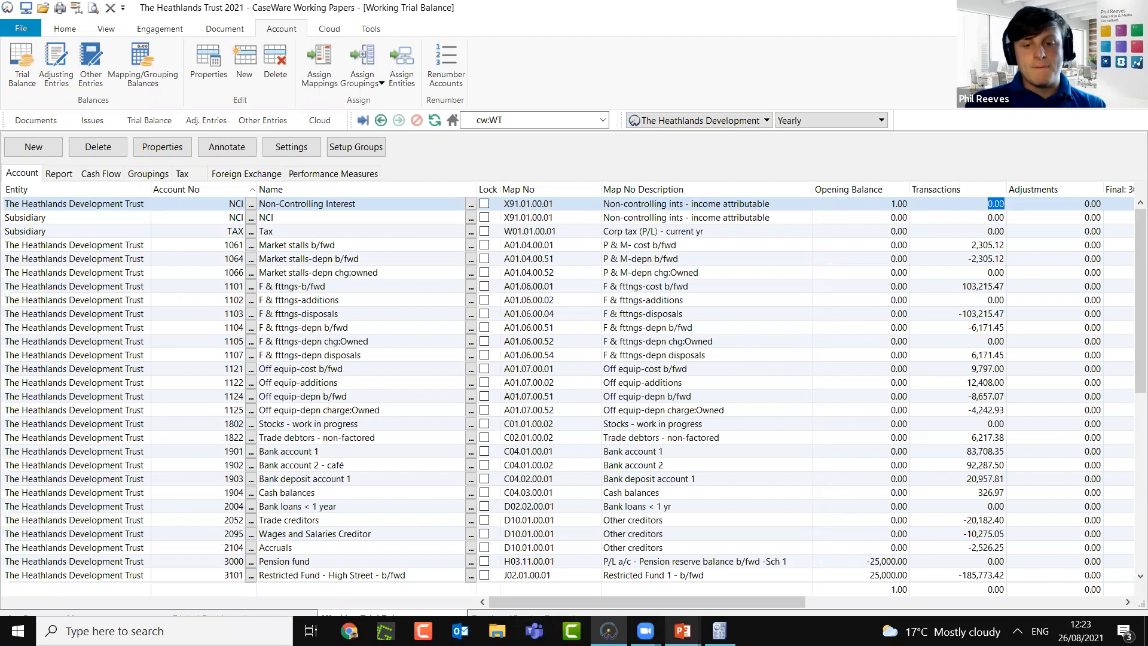
Return to the Fund Analysis Worksheet and expand the Non-Controlling Interests section to examine its allocation tables.
left_click(719, 630)
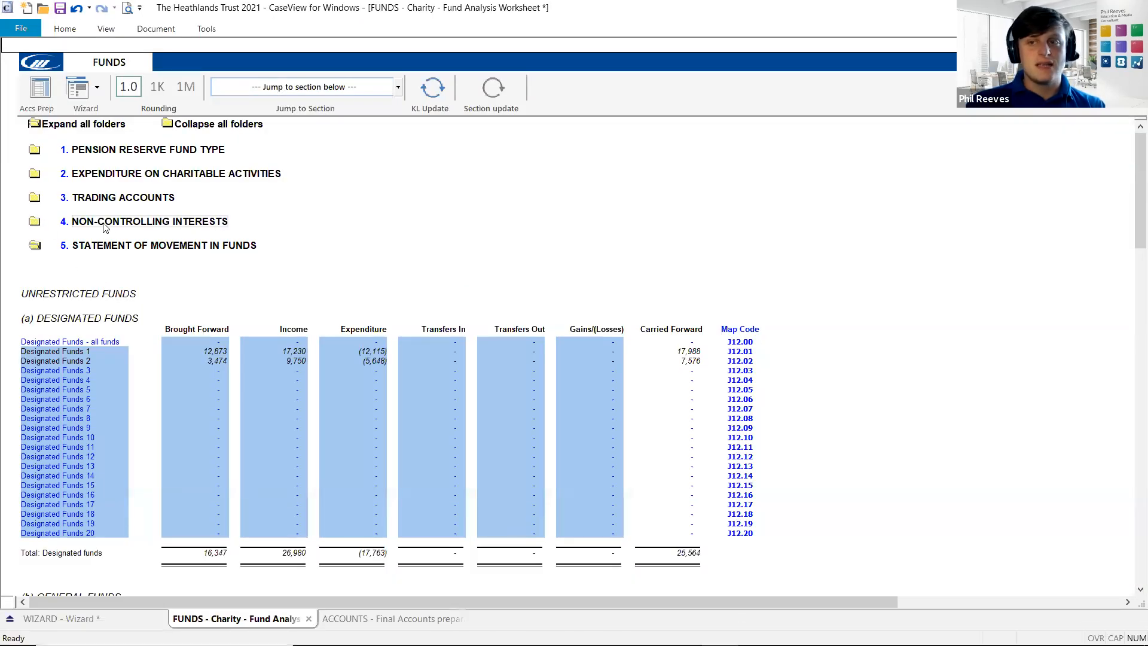
left_click(36, 222)
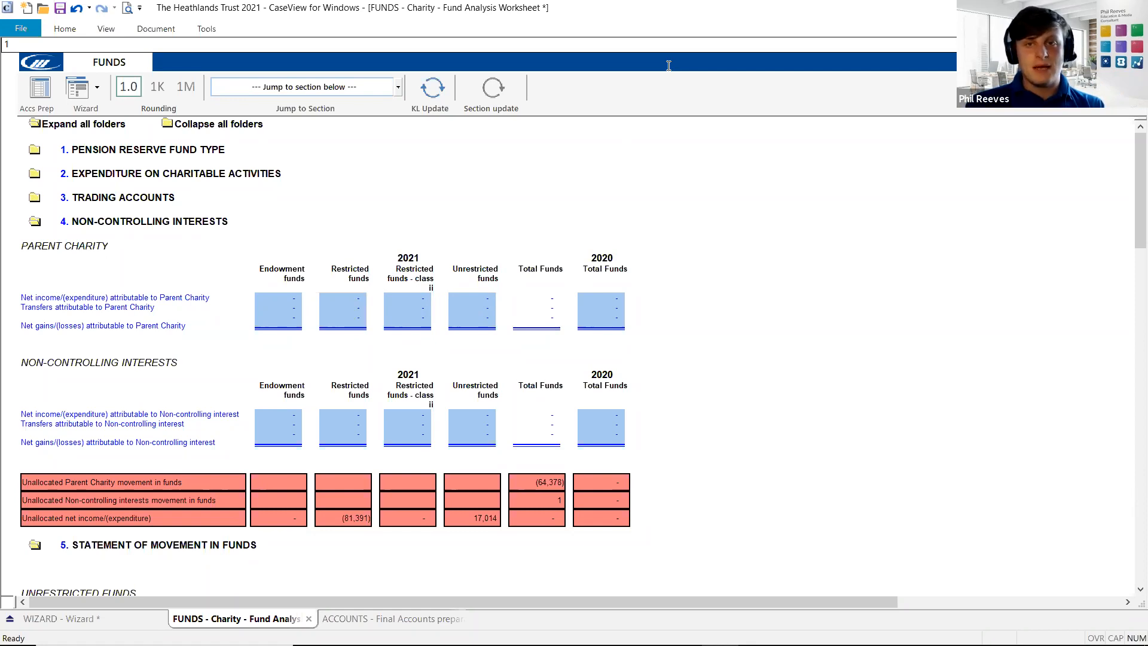
Switch back to the Working Trial Balance and set the subsidiary's Tax account opening balance to 5.00.
key("alt+Tab")
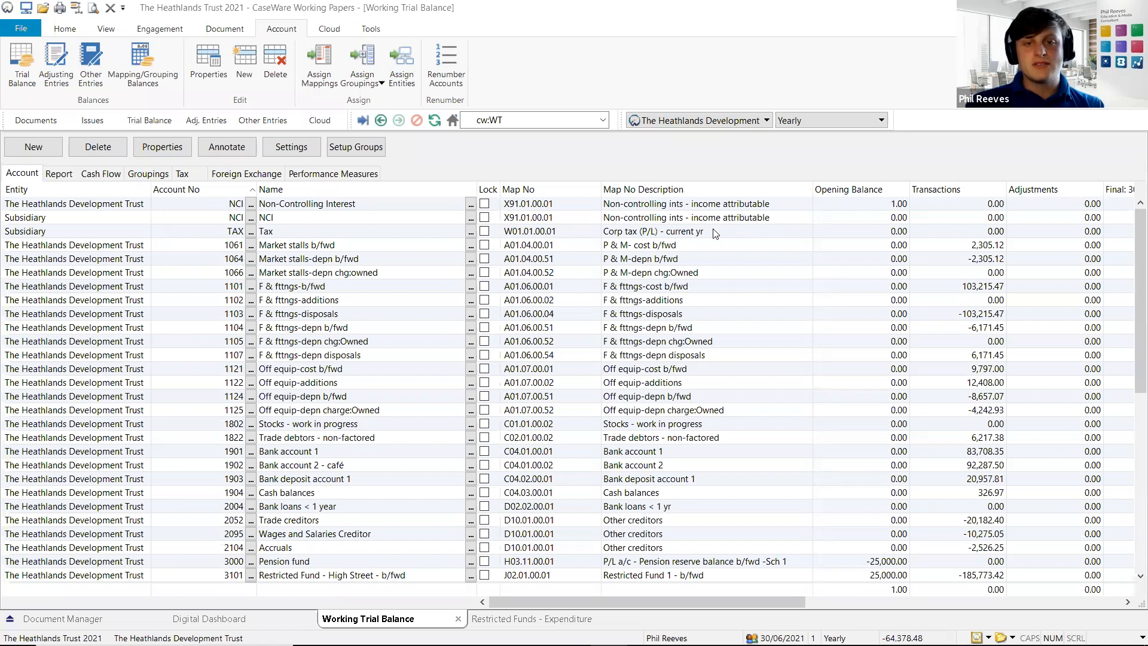
left_click(888, 231)
left_click(887, 231)
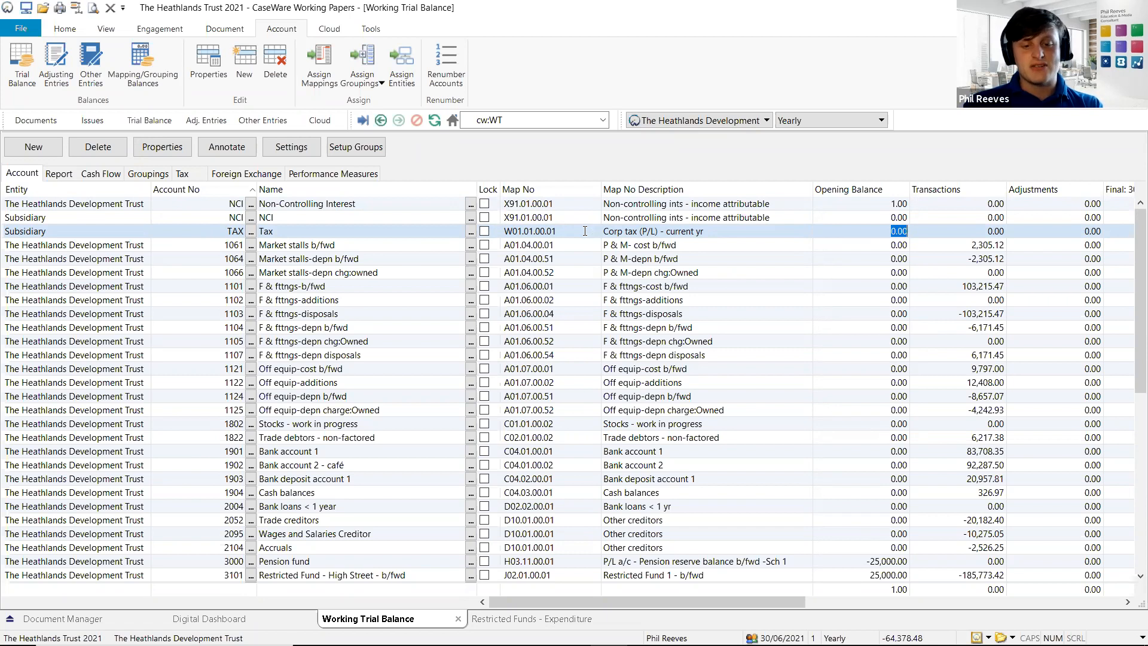
type("5.00")
key("Tab")
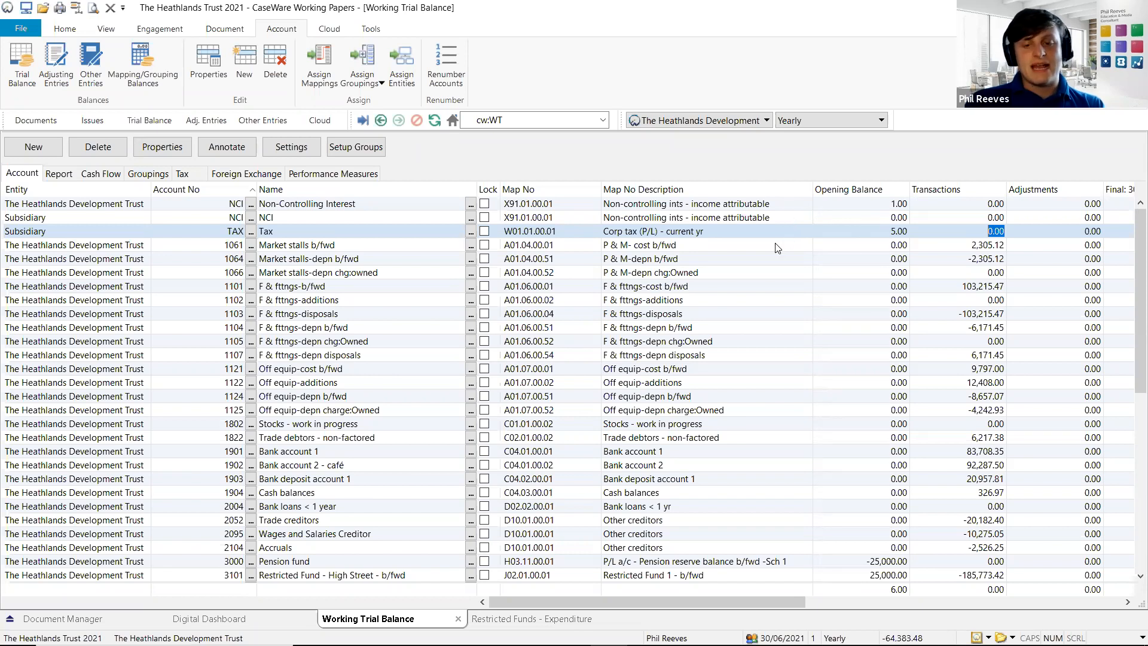
Return to the Fund Analysis Worksheet, collapse the Non-Controlling Interests, Statement of Movement in Funds and Analysis of Net Assets sections, and expand Taxation.
key("super")
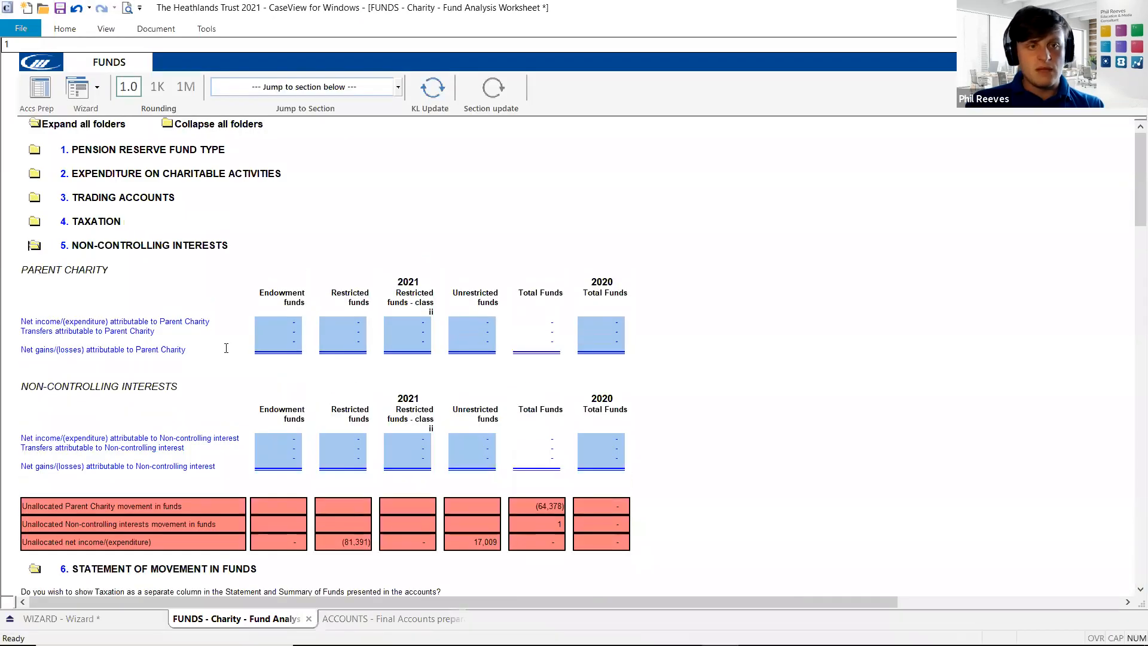
left_click(34, 249)
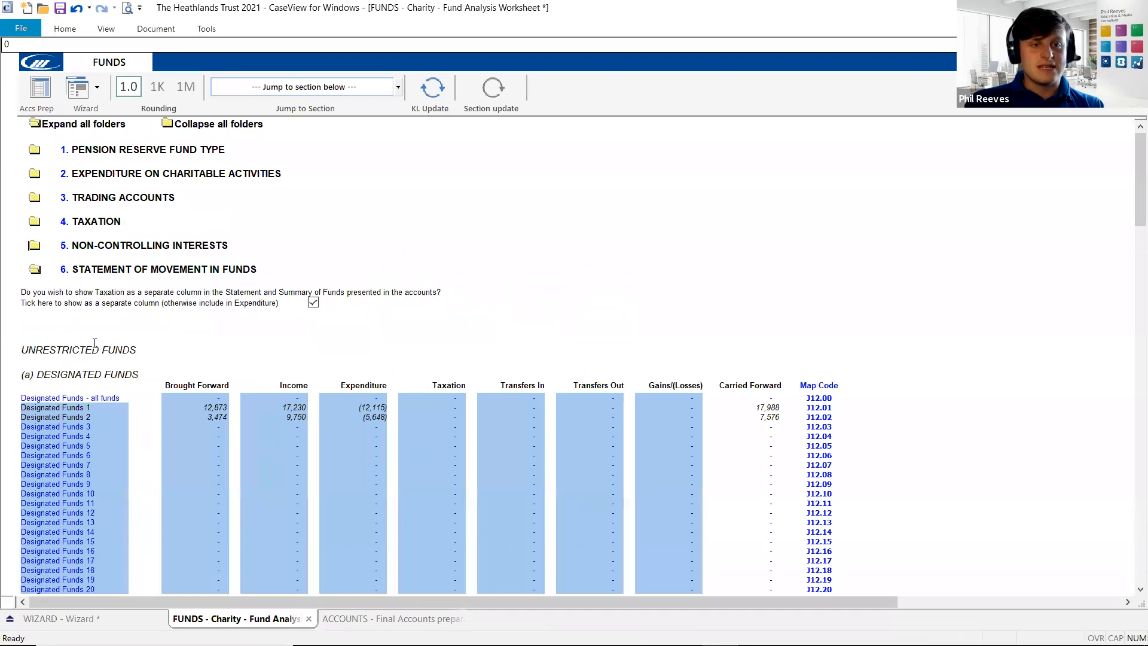
left_click(34, 272)
left_click(34, 293)
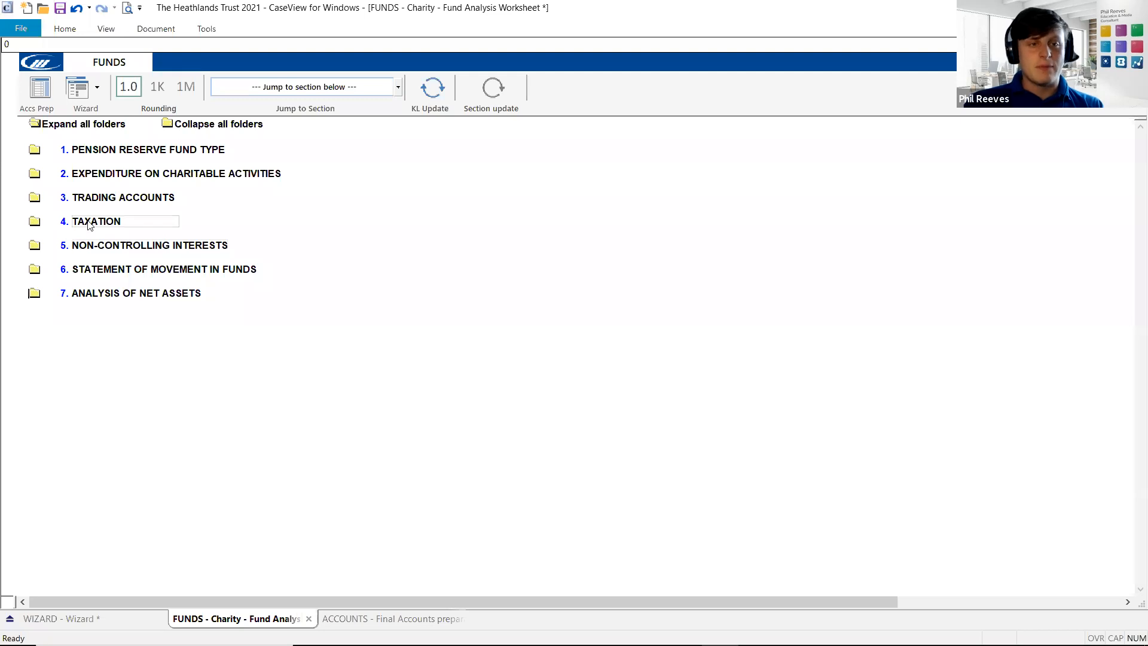
left_click(35, 221)
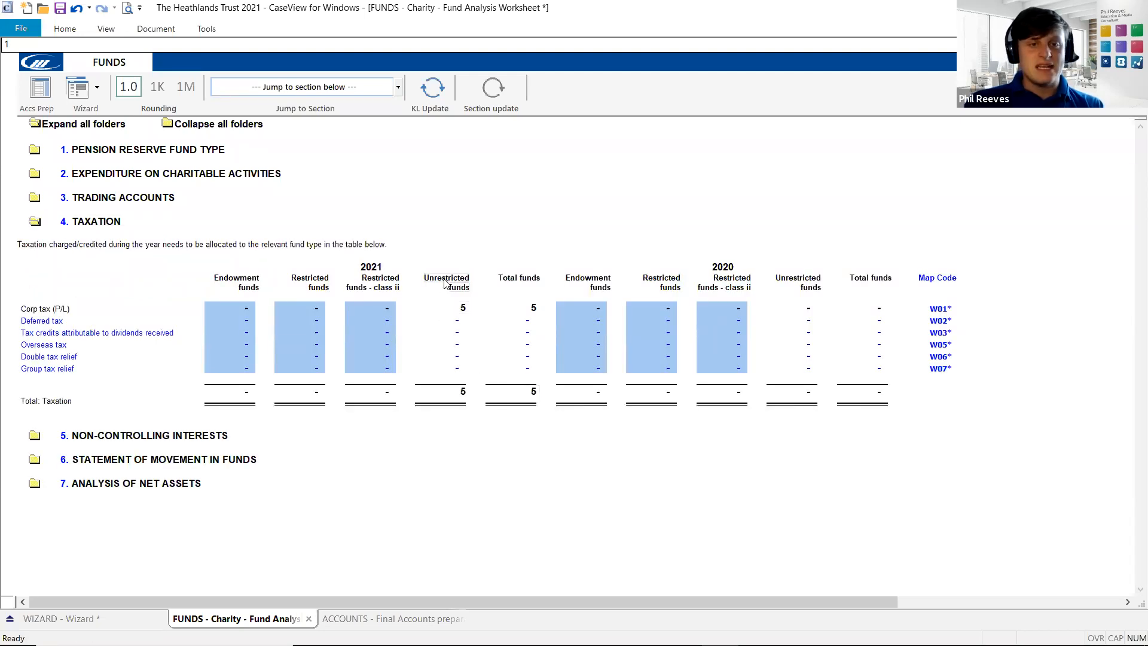
Examine the Corp tax (P/L) fund allocation in the Taxation table and the tax account's mapping in the Working Trial Balance.
left_click(461, 309)
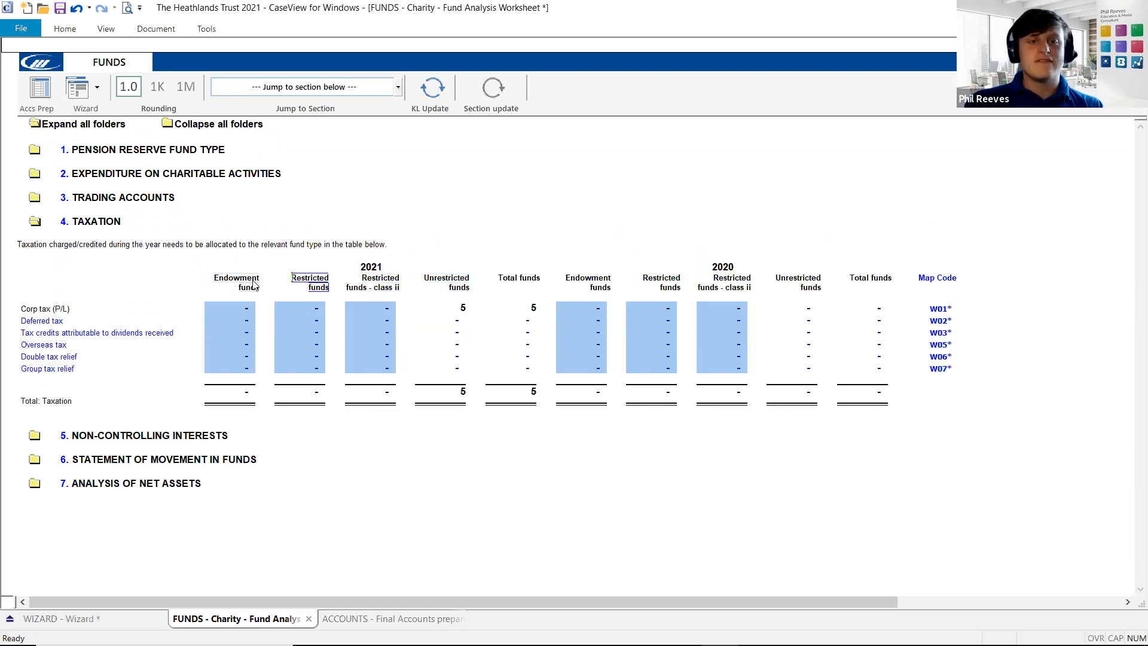
left_click(465, 307)
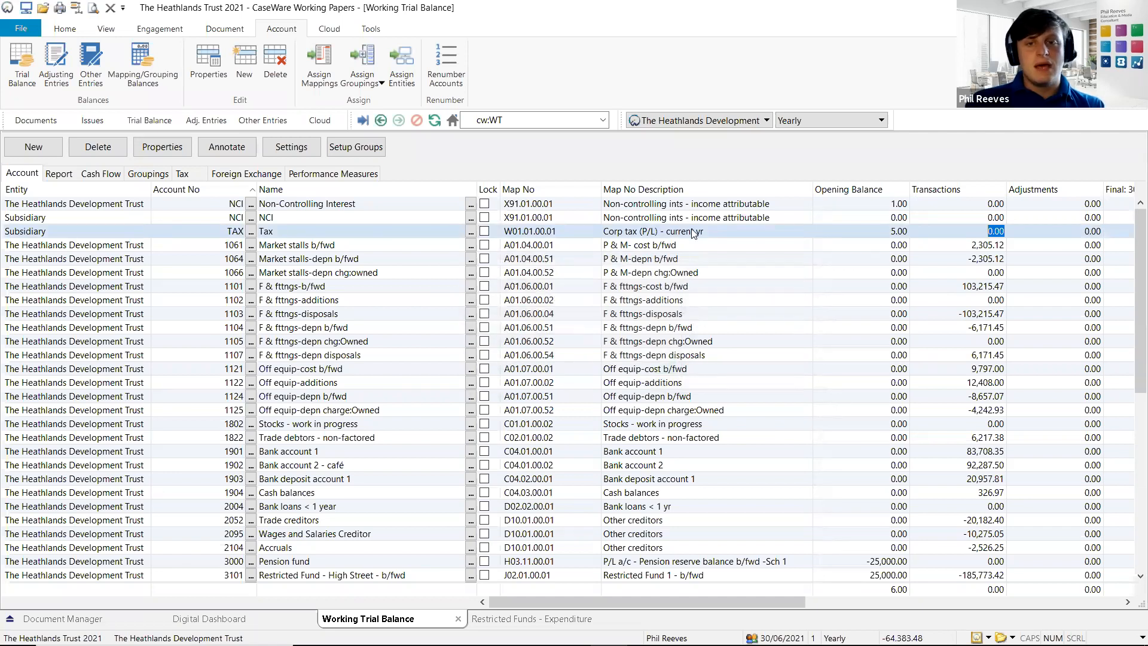
left_click(51, 123)
double_click(89, 196)
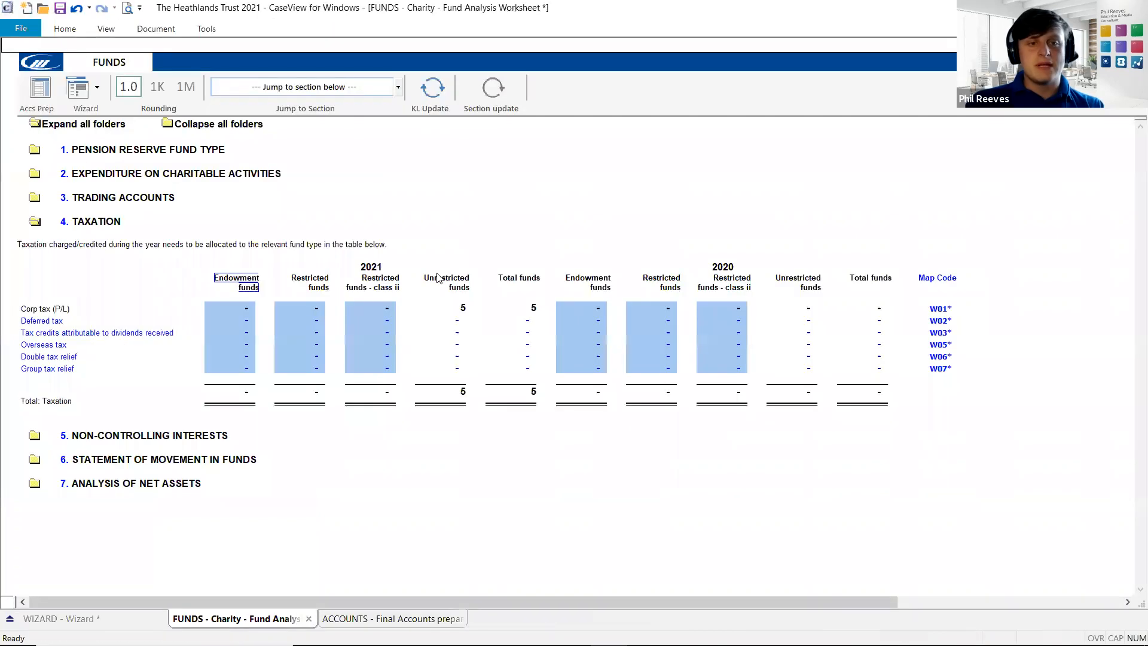
Switch to the Final Accounts preparation document and review the corporation tax figures in the Taxation note.
left_click(392, 620)
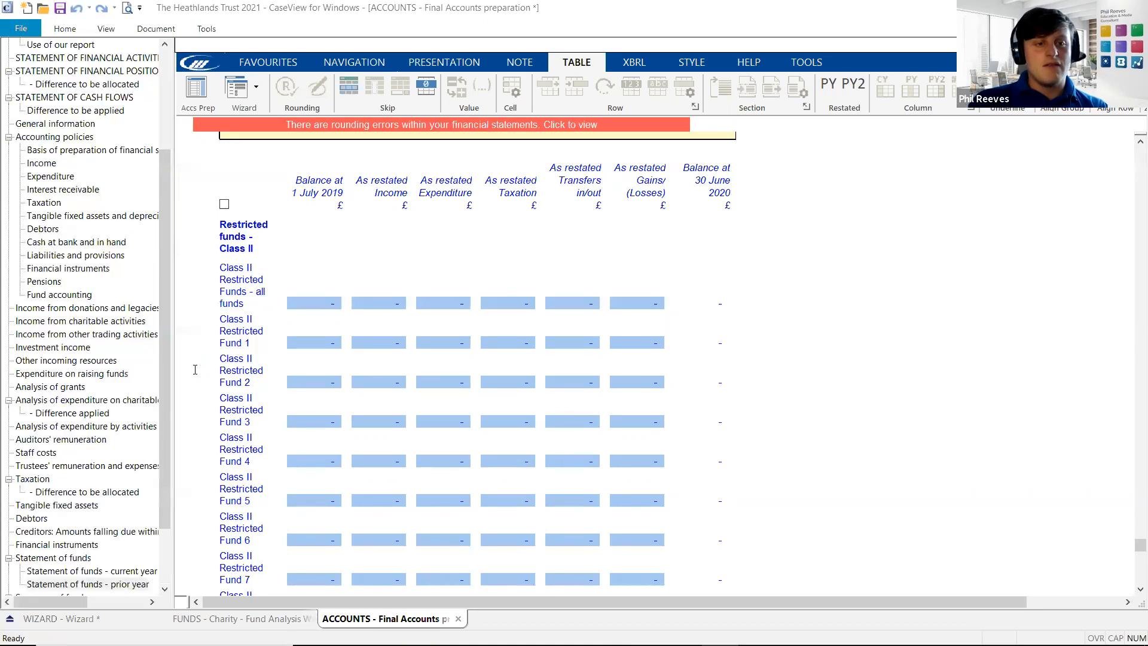
left_click(34, 478)
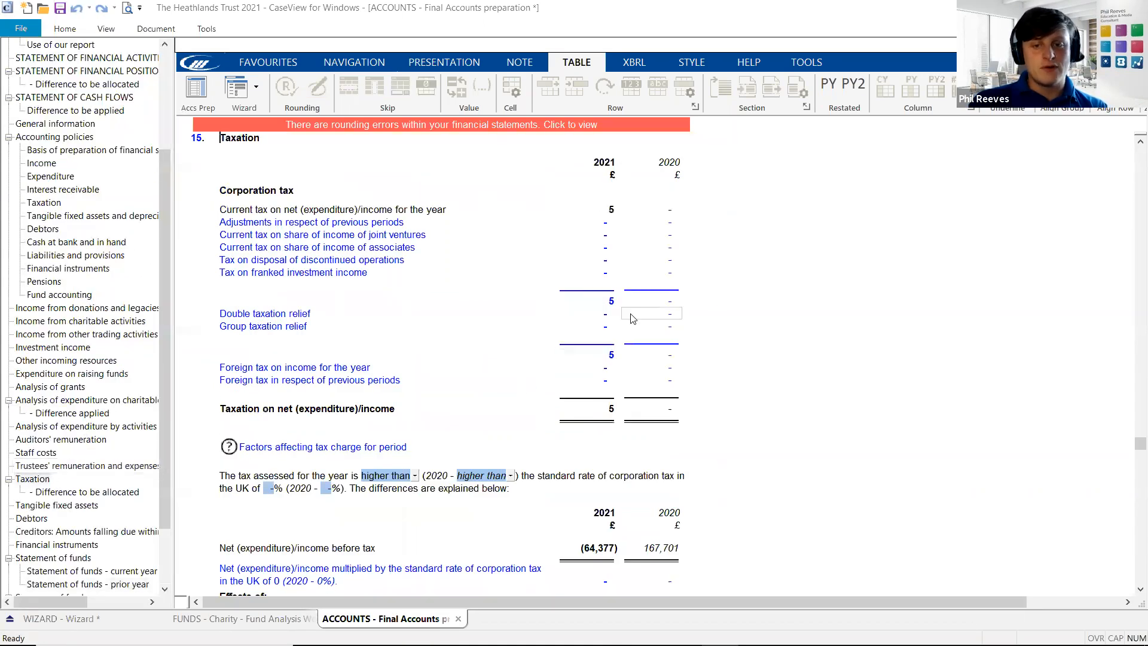
scroll(354, 236, "up", 1)
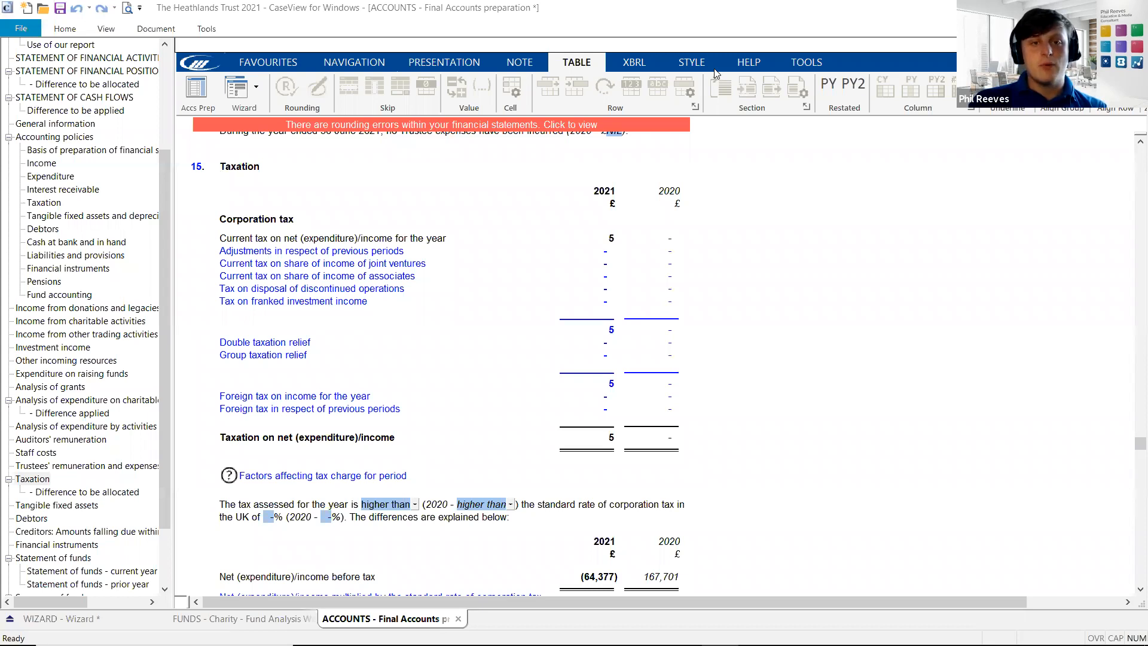
key("alt+Tab")
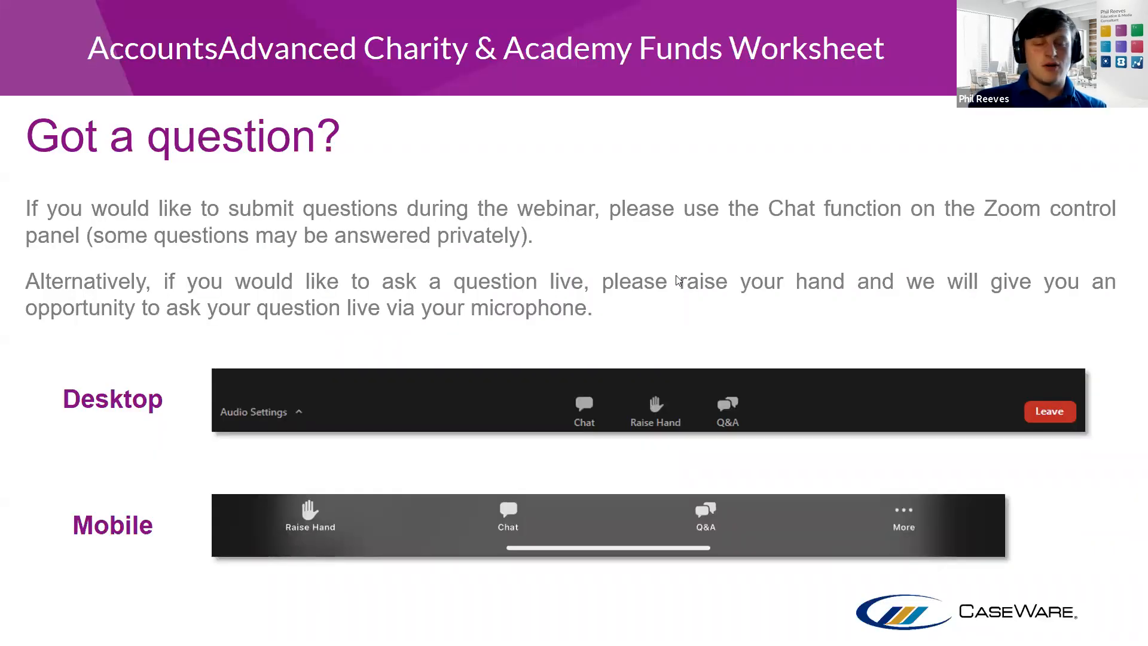
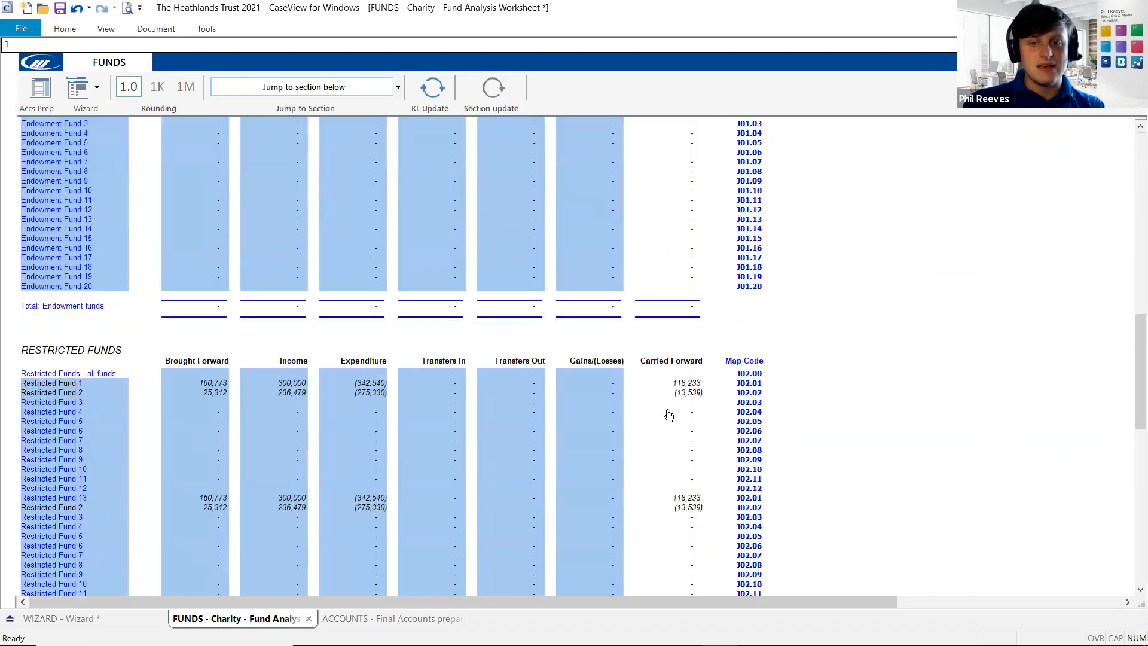
Compare the Restricted Funds carried forward total with the restricted funds subtotal in Analysis of Net Assets.
left_click(689, 425)
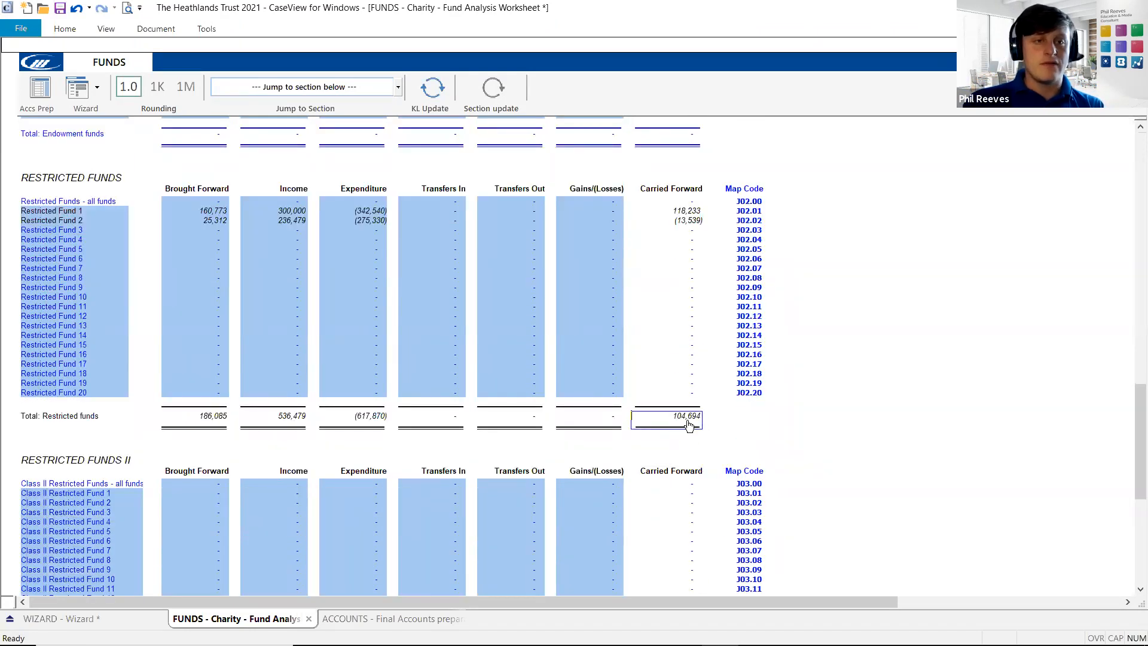
scroll(675, 430, "down", 5)
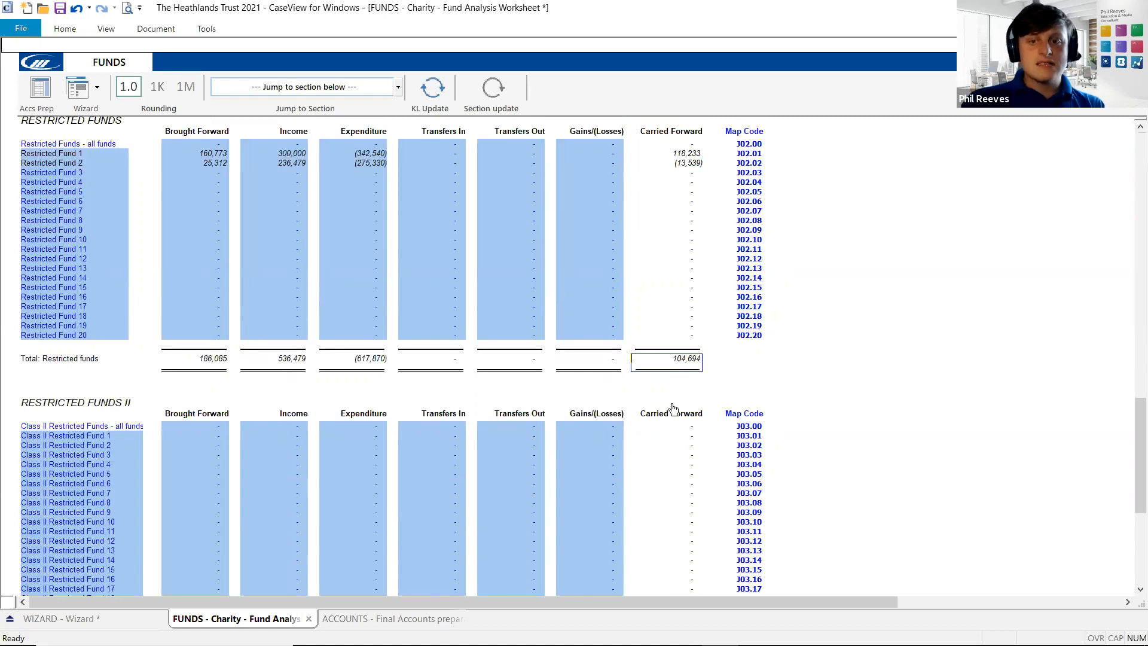
scroll(672, 281, "up", 3)
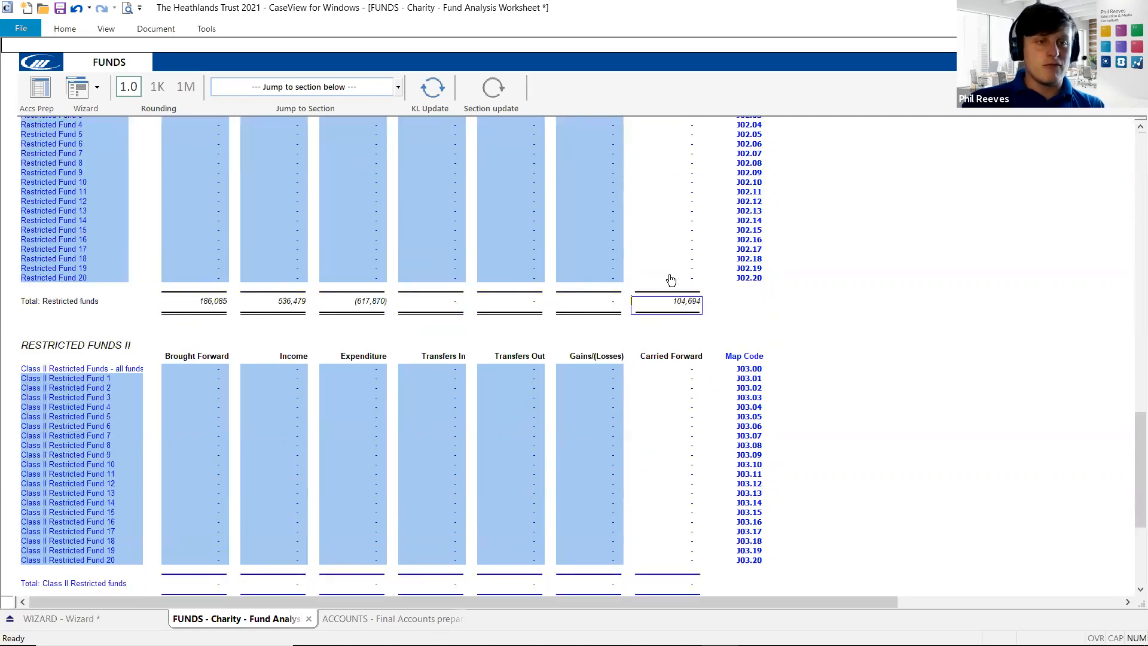
scroll(706, 348, "down", 11)
left_click(305, 565)
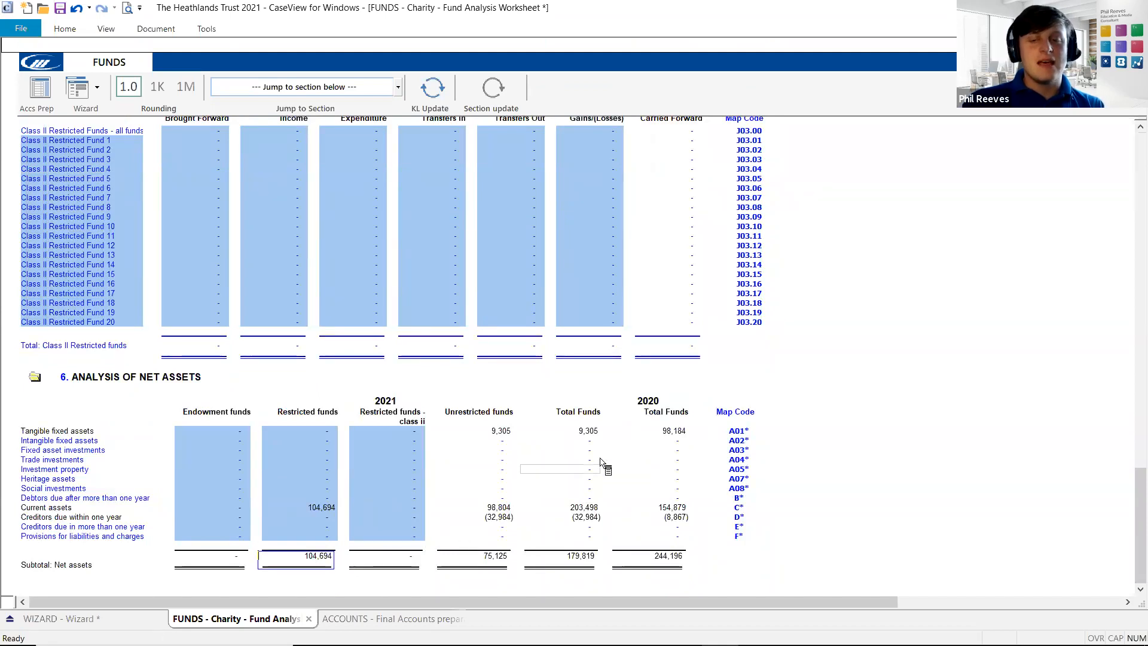
Trace the Restricted Funds income, expenditure and carried forward totals through to the restricted net assets subtotal.
scroll(605, 467, "up", 12)
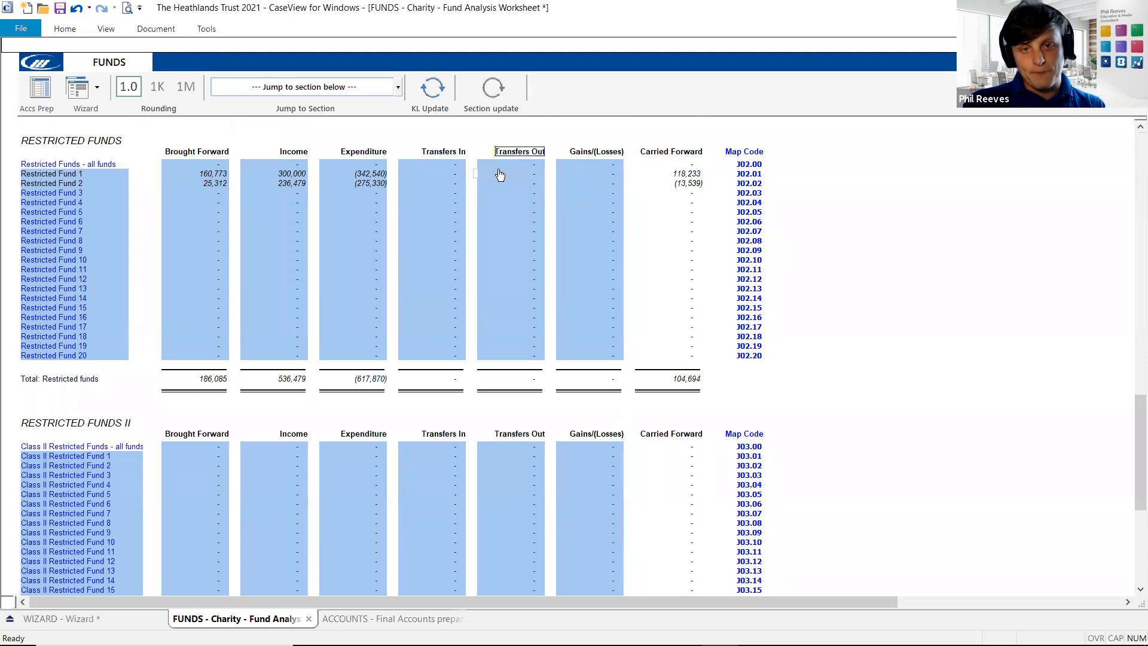
left_click(283, 385)
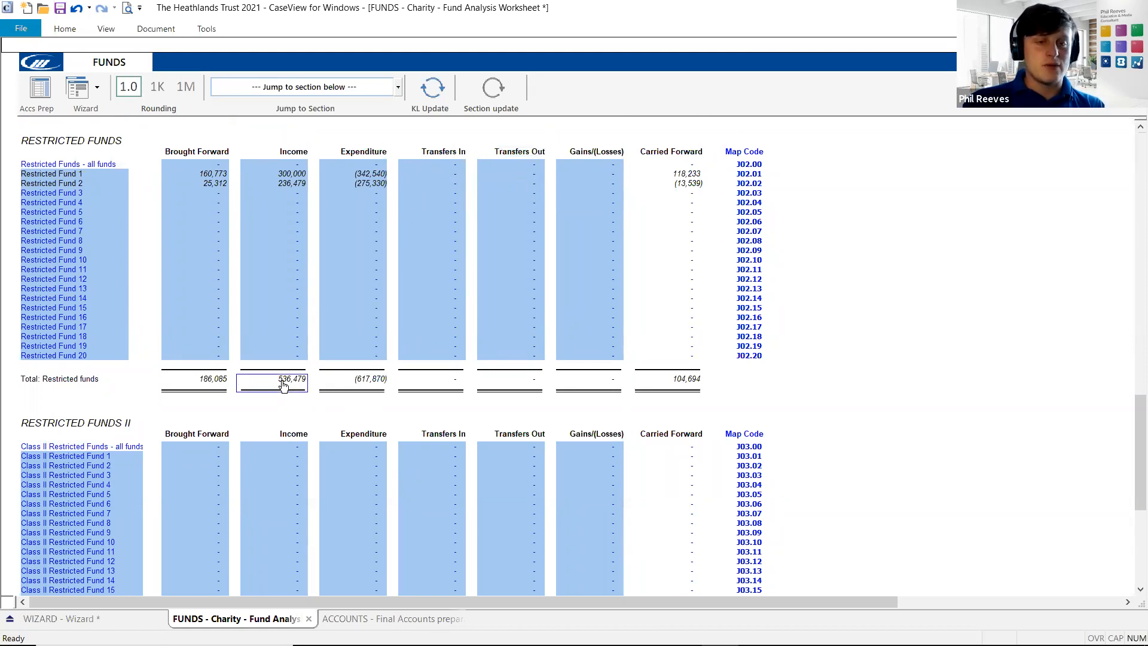
left_click(379, 386)
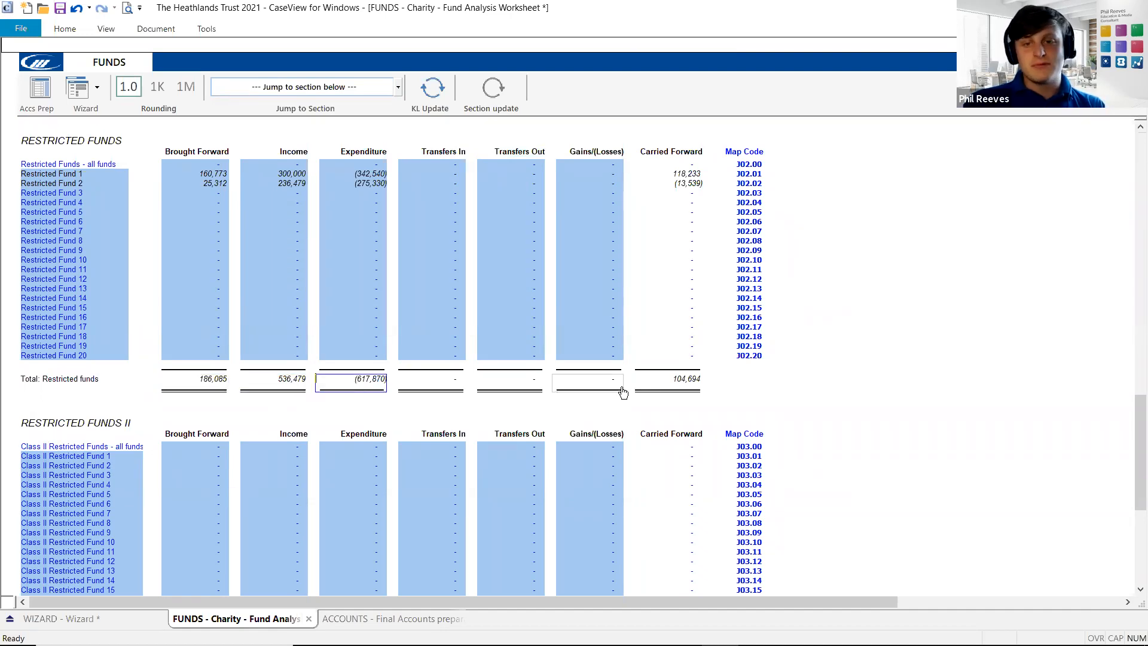
left_click(687, 379)
scroll(478, 472, "down", 6)
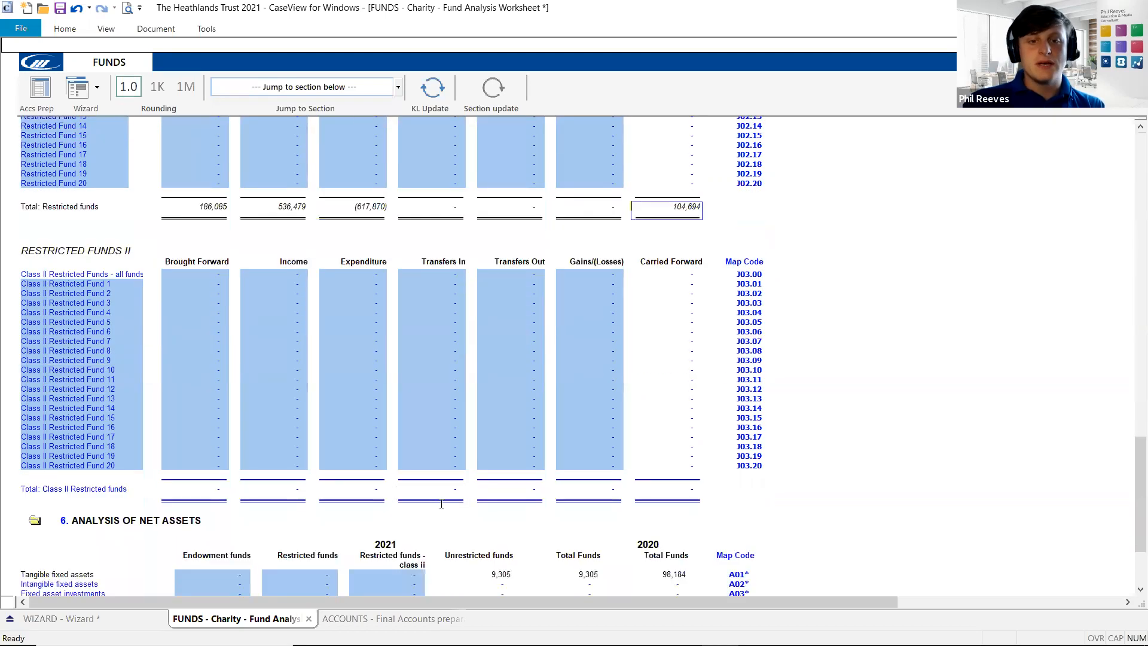
scroll(442, 504, "down", 5)
left_click(319, 559)
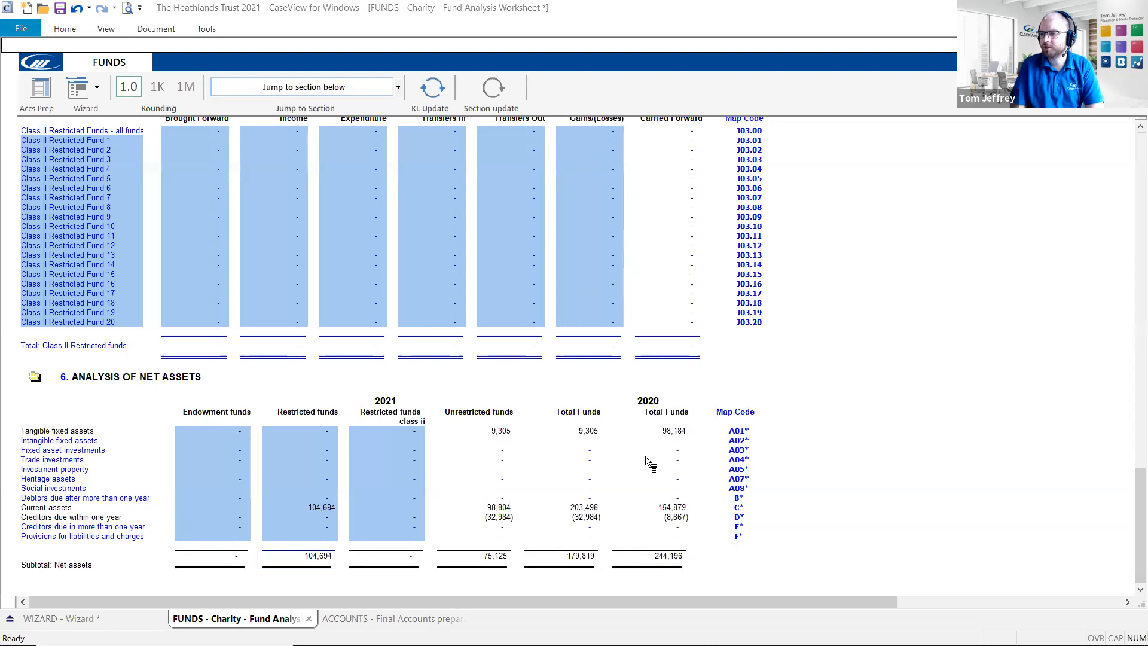
Switch to the Document Manager in CaseWare Working Papers and start a new automatic document below the Restricted Funds - Expenditure document.
key("super")
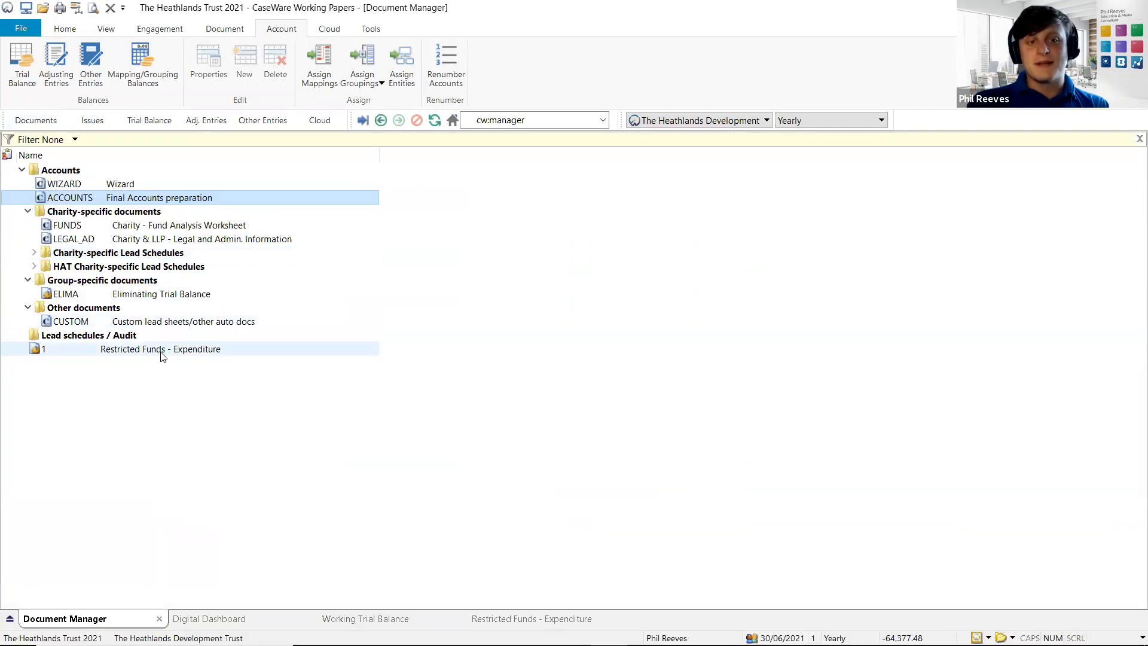
left_click(161, 353)
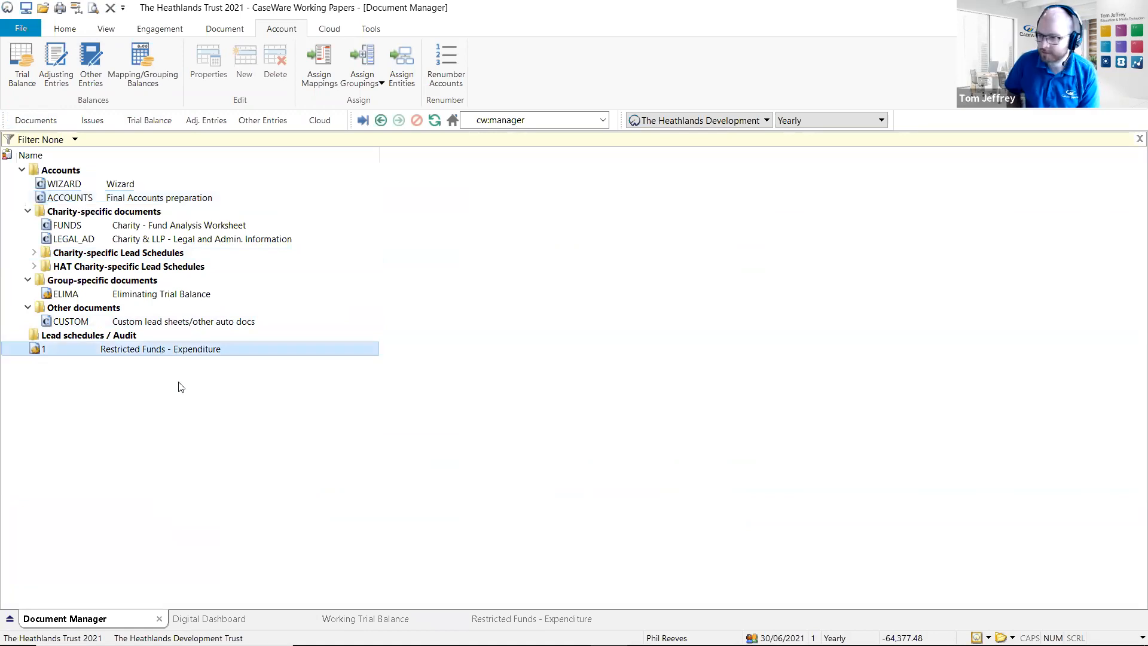
right_click(179, 384)
key("Escape")
right_click(155, 385)
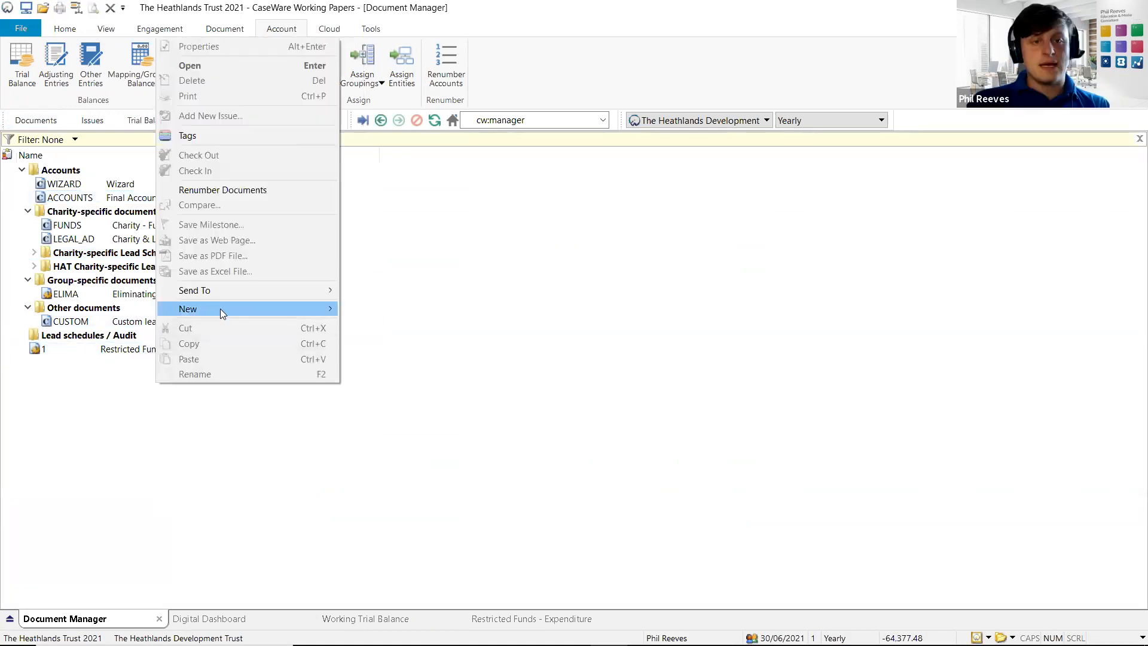
mouse_move(220, 310)
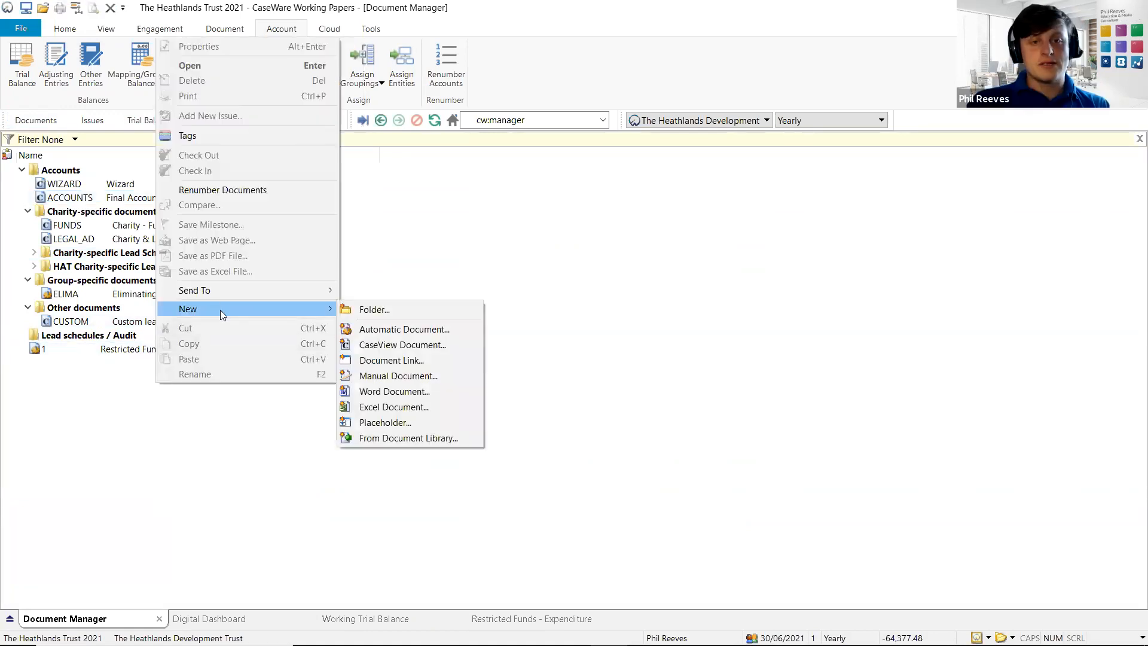
left_click(455, 332)
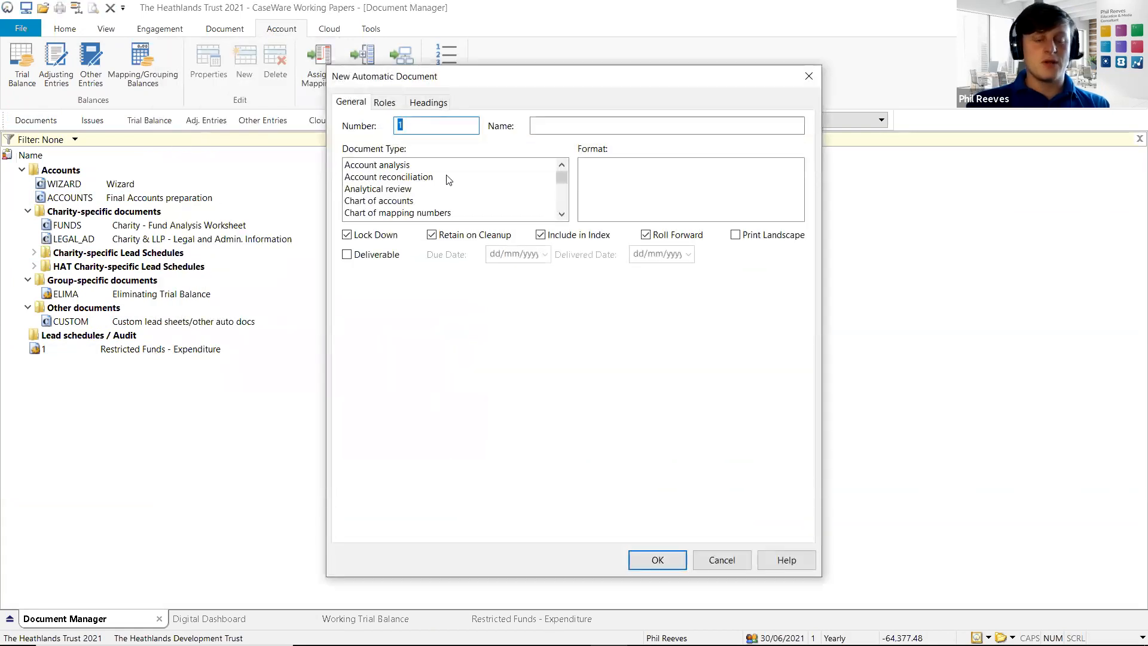
Make the document a Leadsheet/Grouping with account balances with group subtotals, grouped by Map No.
left_click_drag(556, 174, 561, 201)
left_click(410, 189)
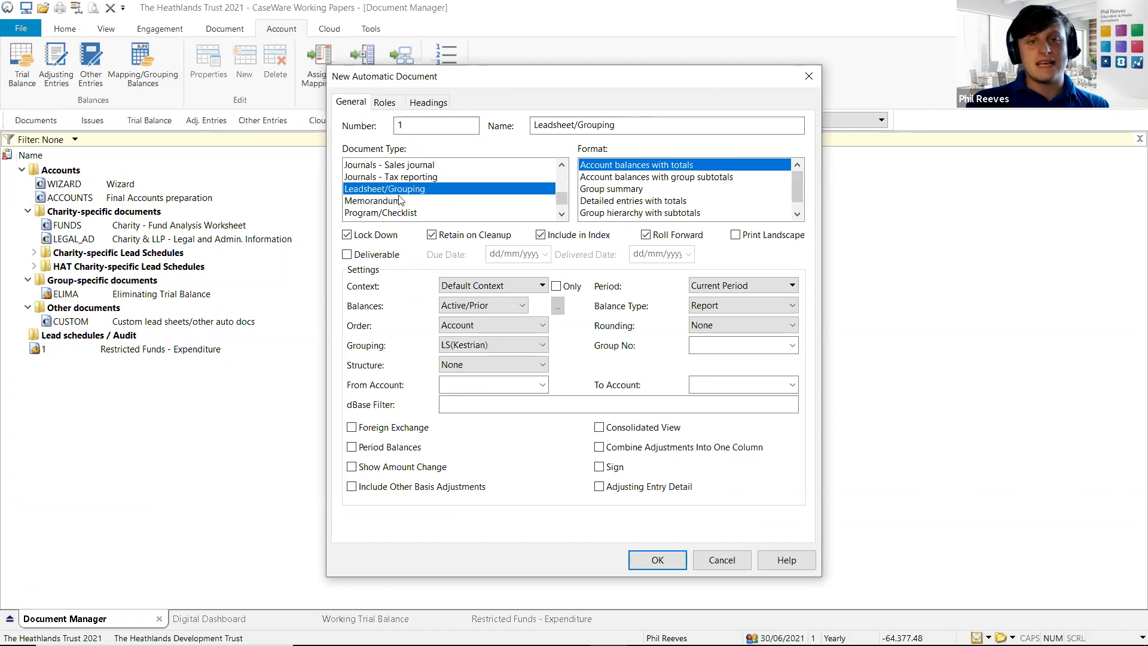
left_click(627, 176)
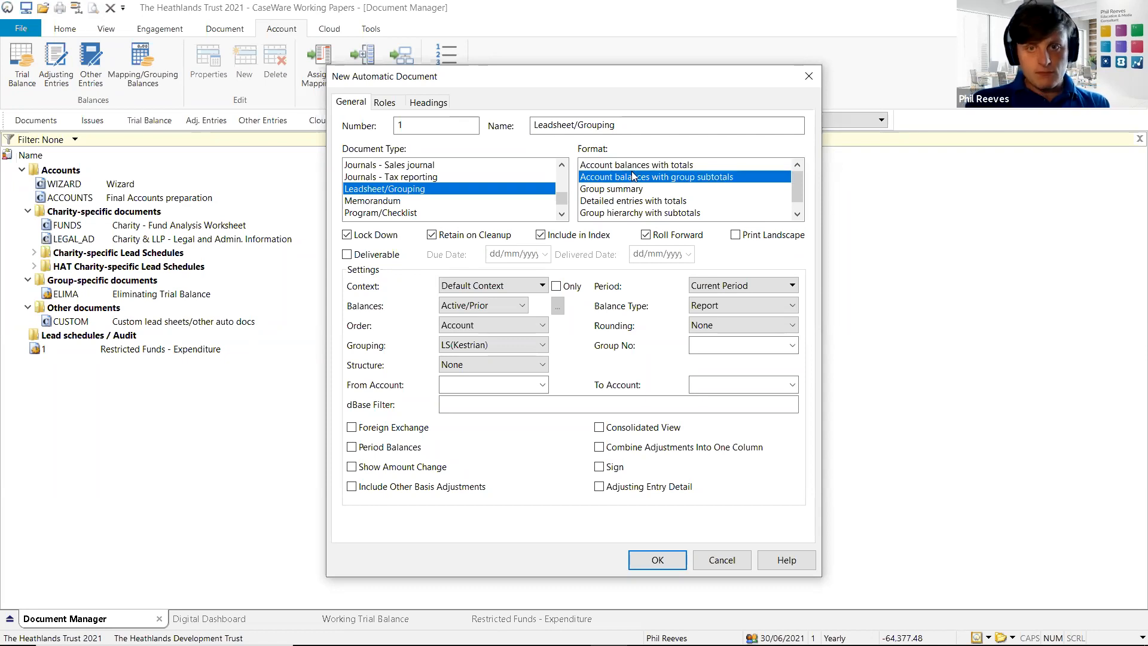
left_click(492, 346)
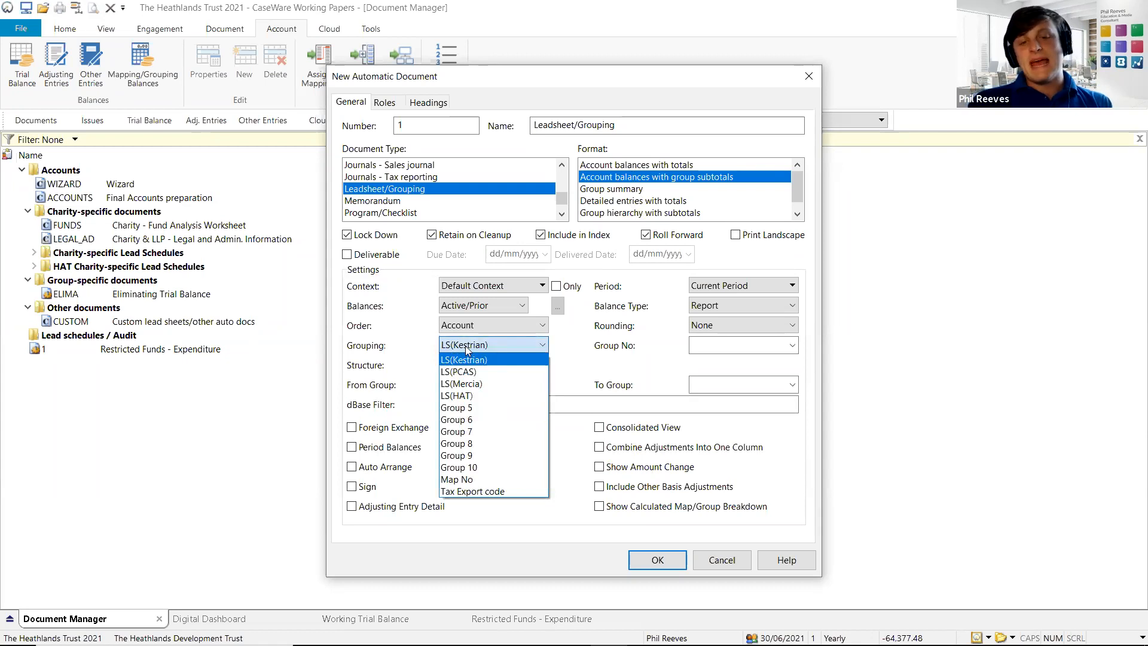
left_click(481, 482)
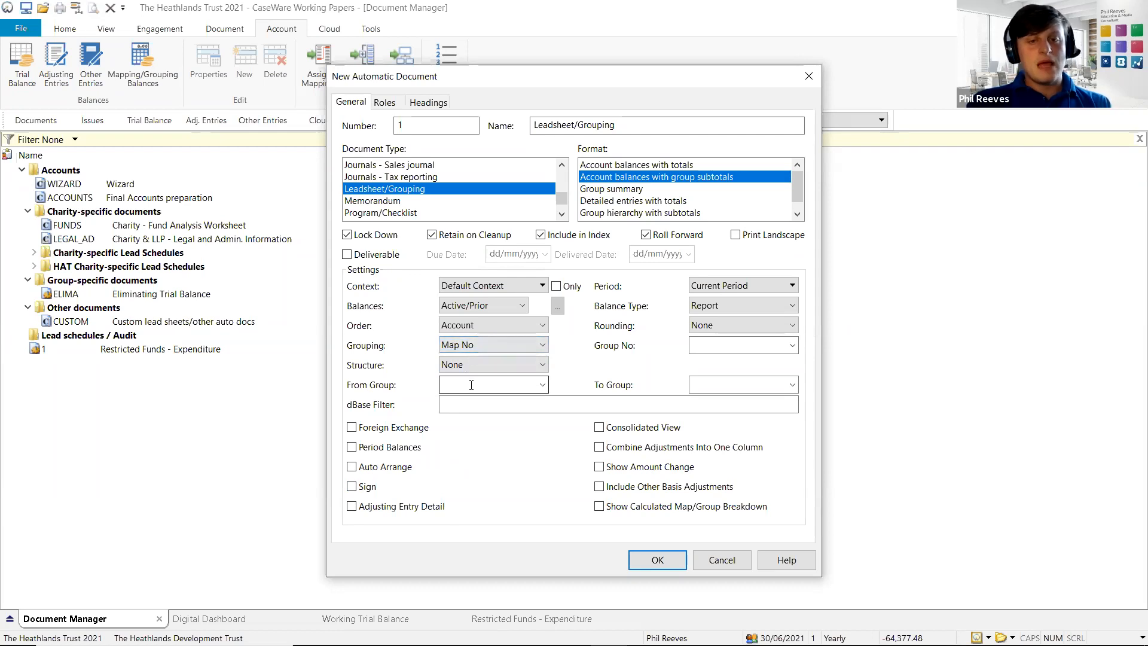
Set the leadsheet's starting group to the wildcard map number Y??.??.??.02.
left_click(489, 389)
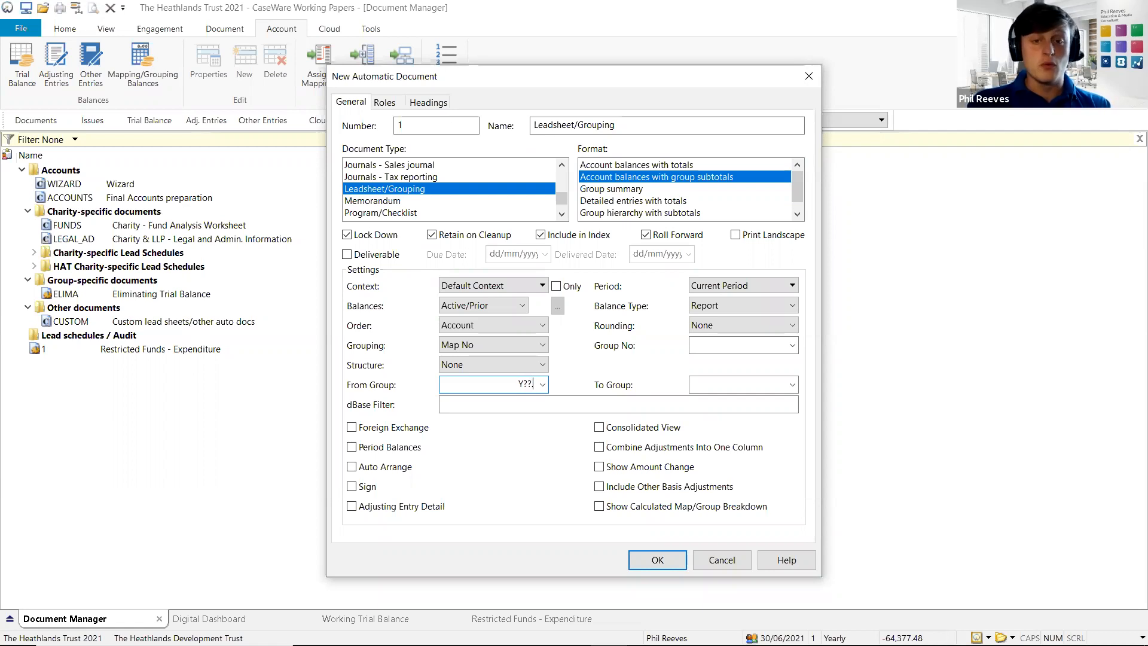
type(".??")
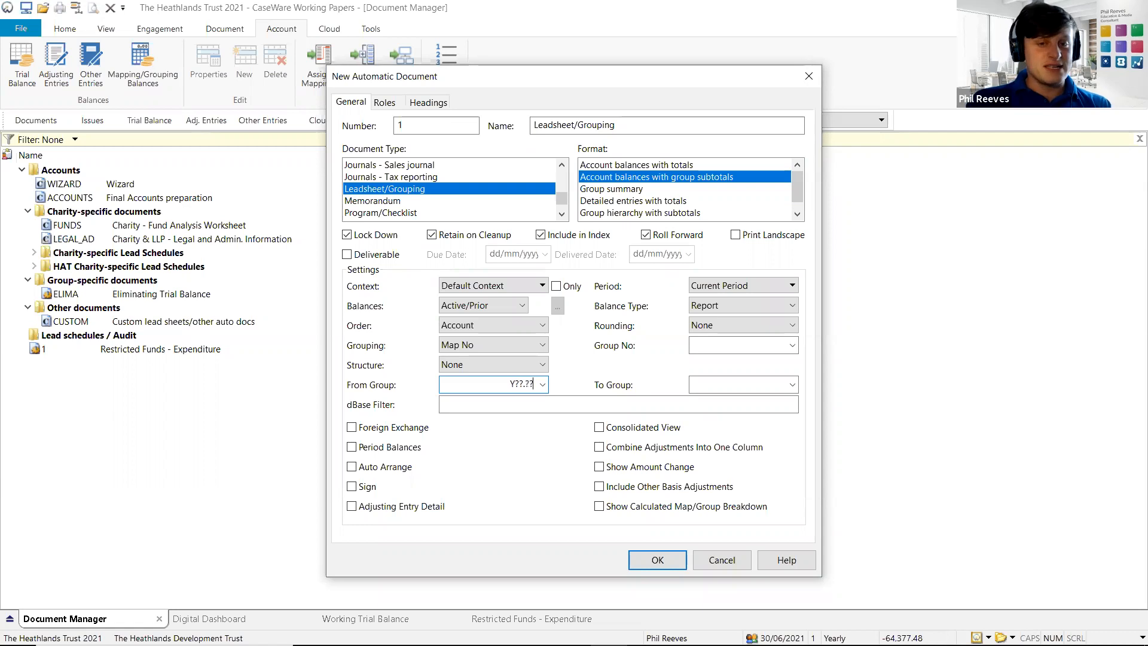
type(".?")
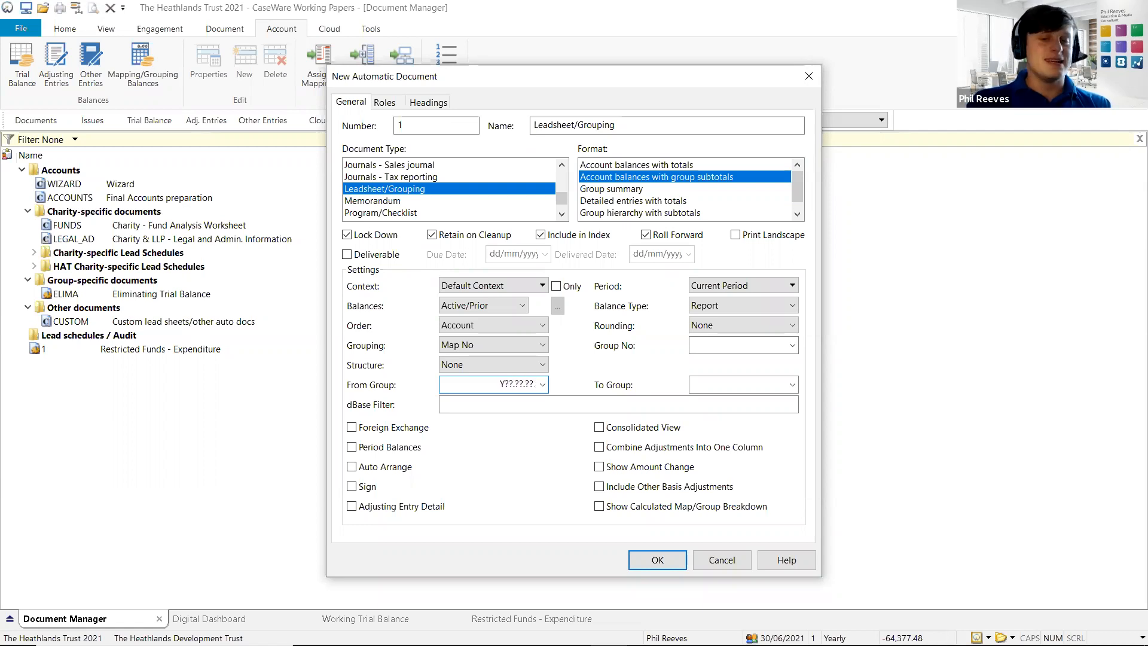
type("?.")
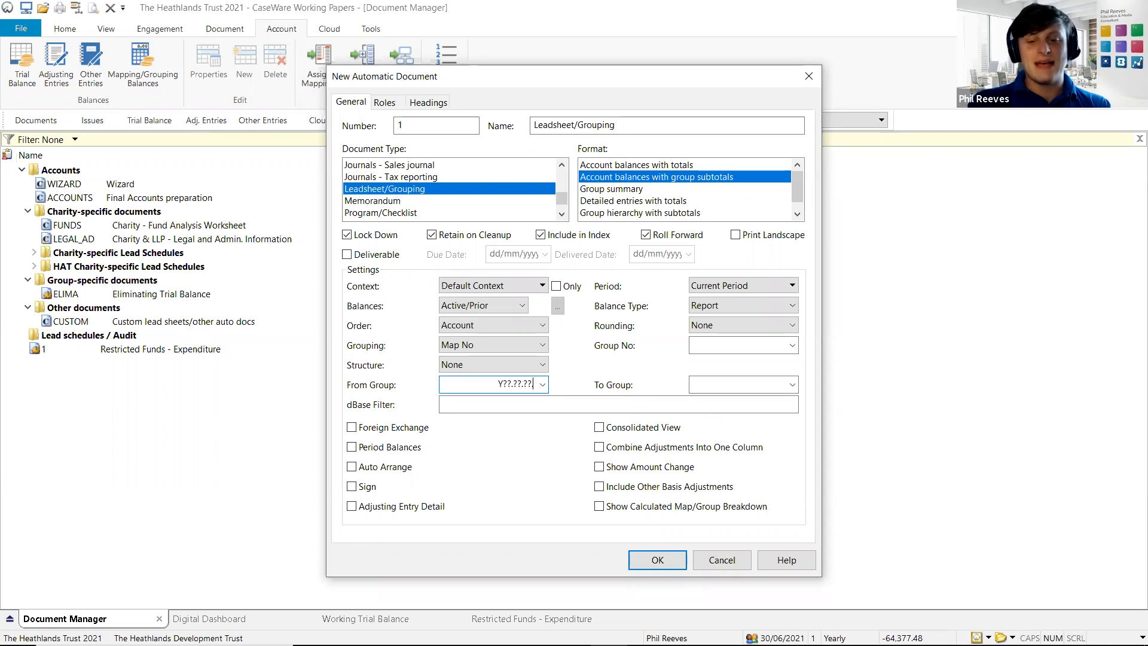
type("02")
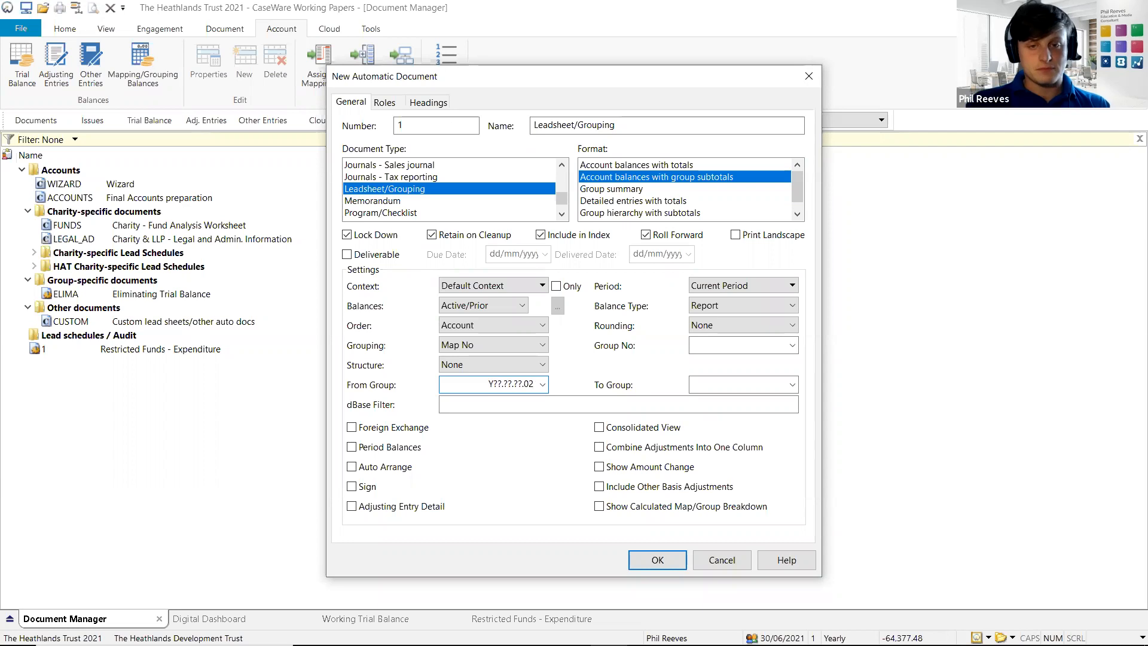
left_click_drag(491, 384, 541, 384)
double_click(524, 383)
Name the leadsheet Restricted Funds, number it 2 and create it.
left_click_drag(637, 121, 468, 127)
type("r")
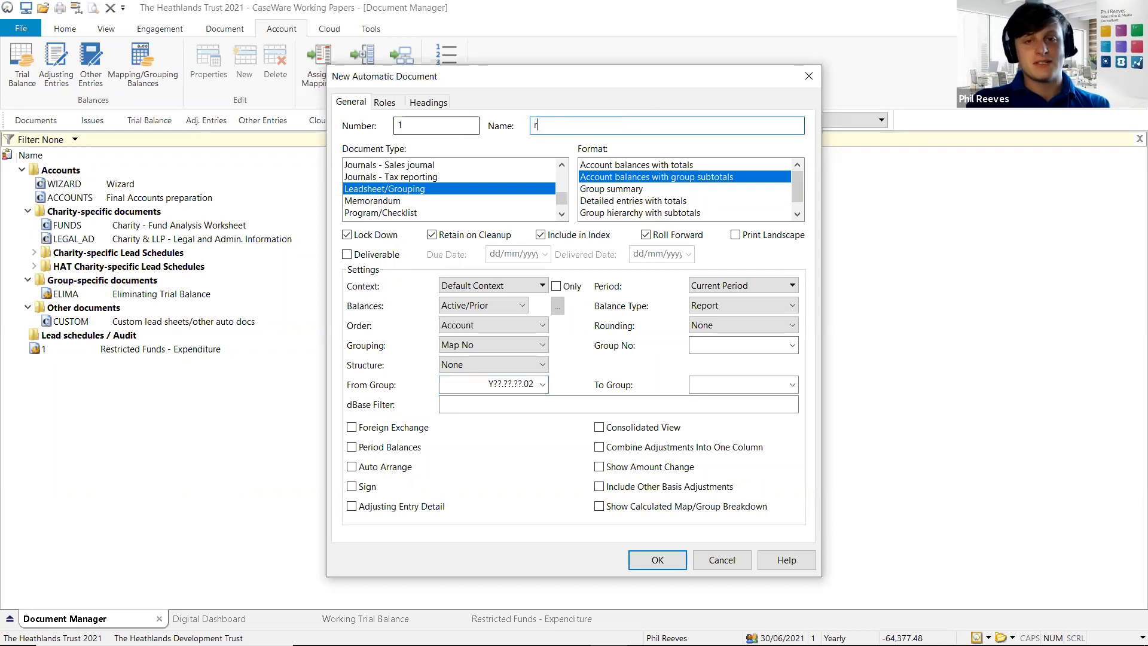
type("ESstricted ")
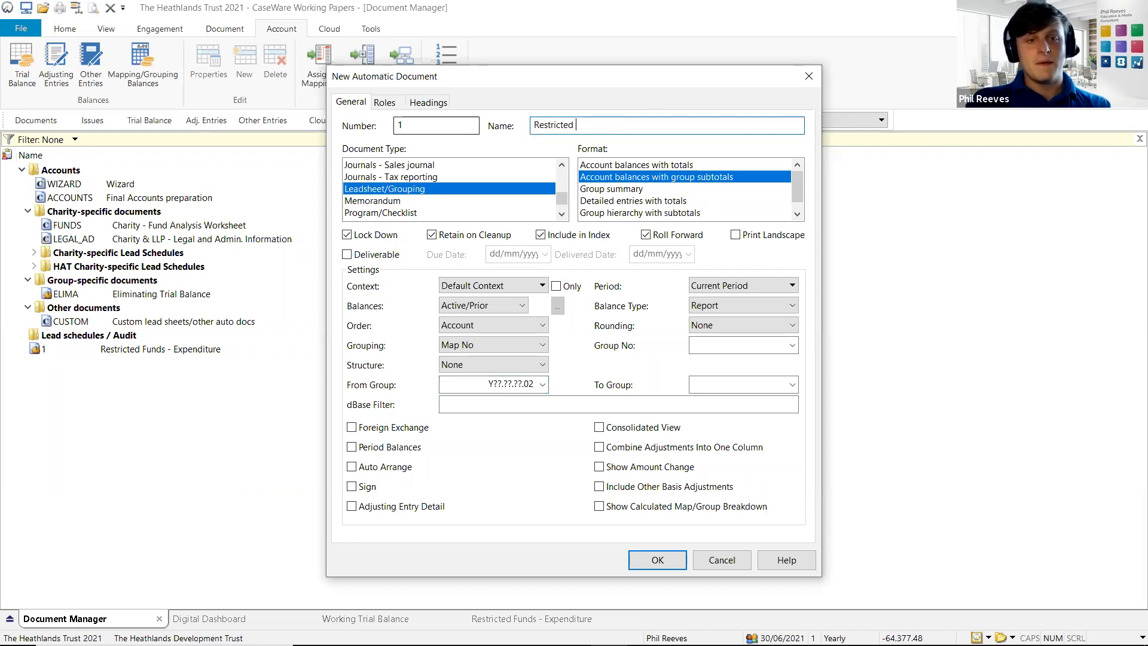
type("nds")
left_click_drag(416, 124, 353, 136)
type("2")
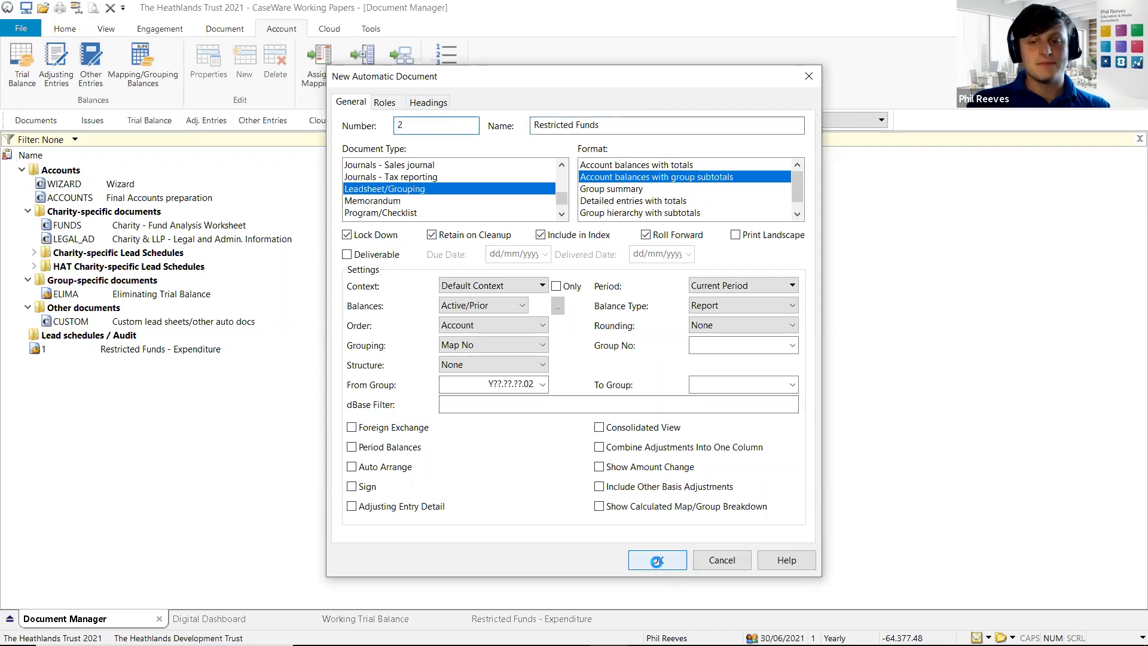
left_click(657, 561)
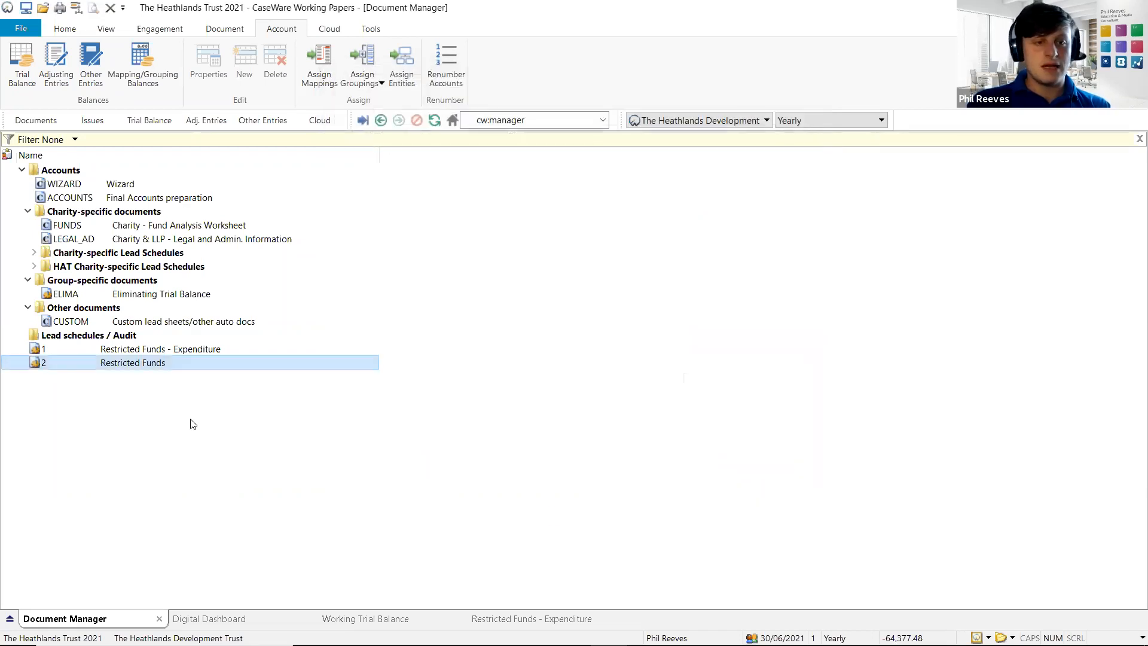
Open the Restricted Funds leadsheet and review its map-number subtotals and the totals row.
double_click(135, 368)
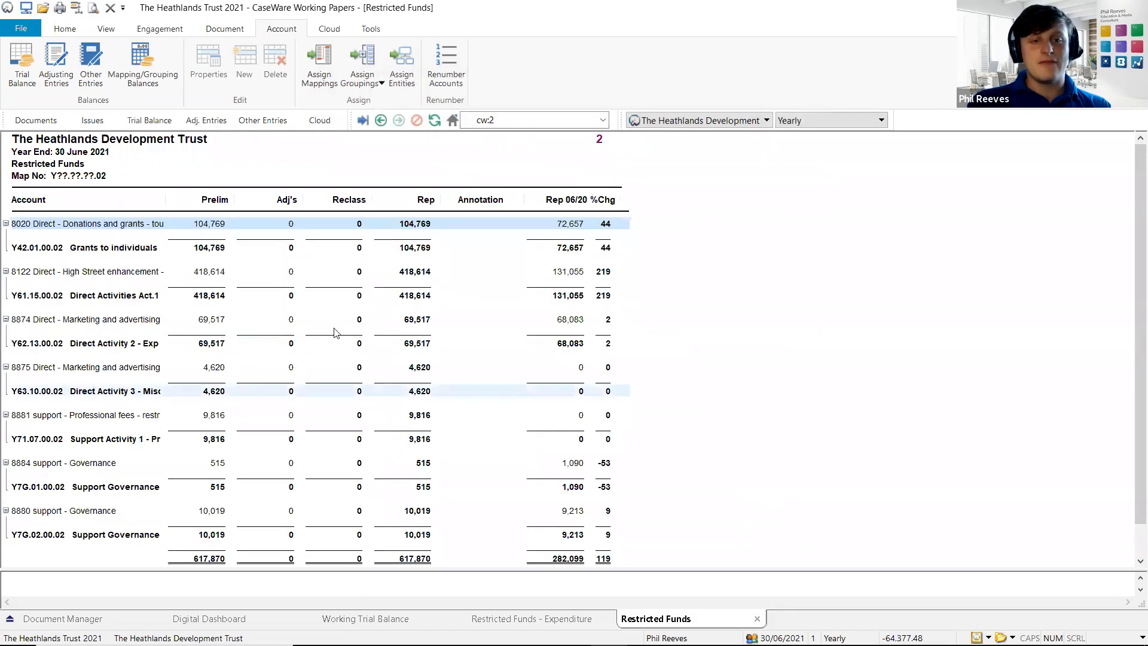
scroll(410, 548, "down", 1)
left_click(408, 527)
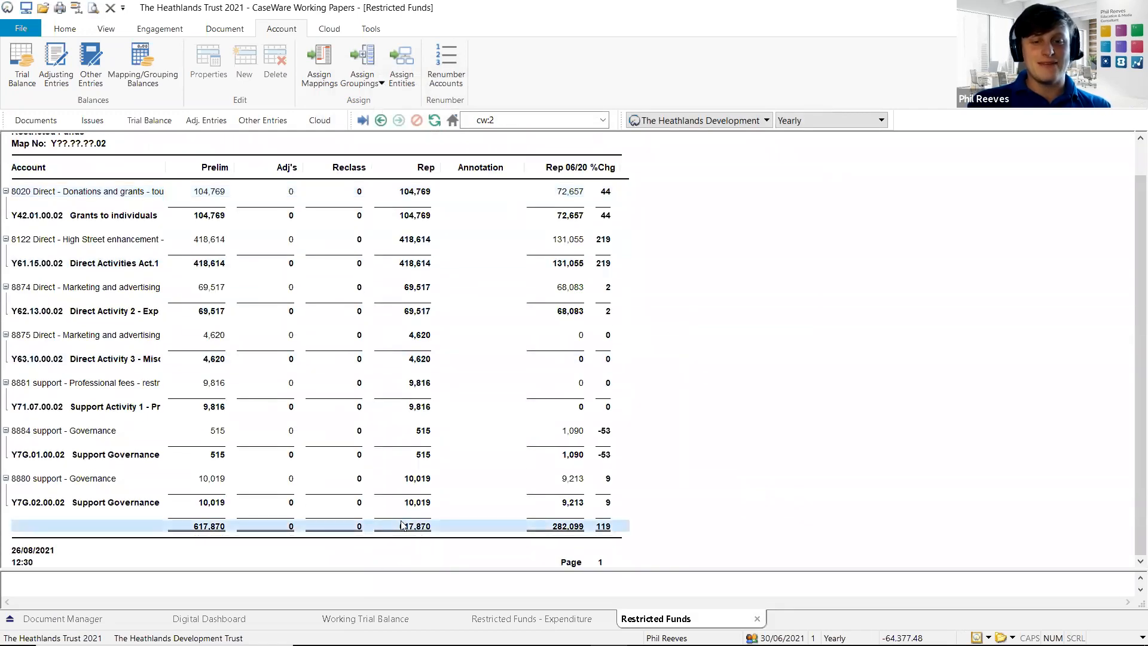
scroll(408, 531, "up", 1)
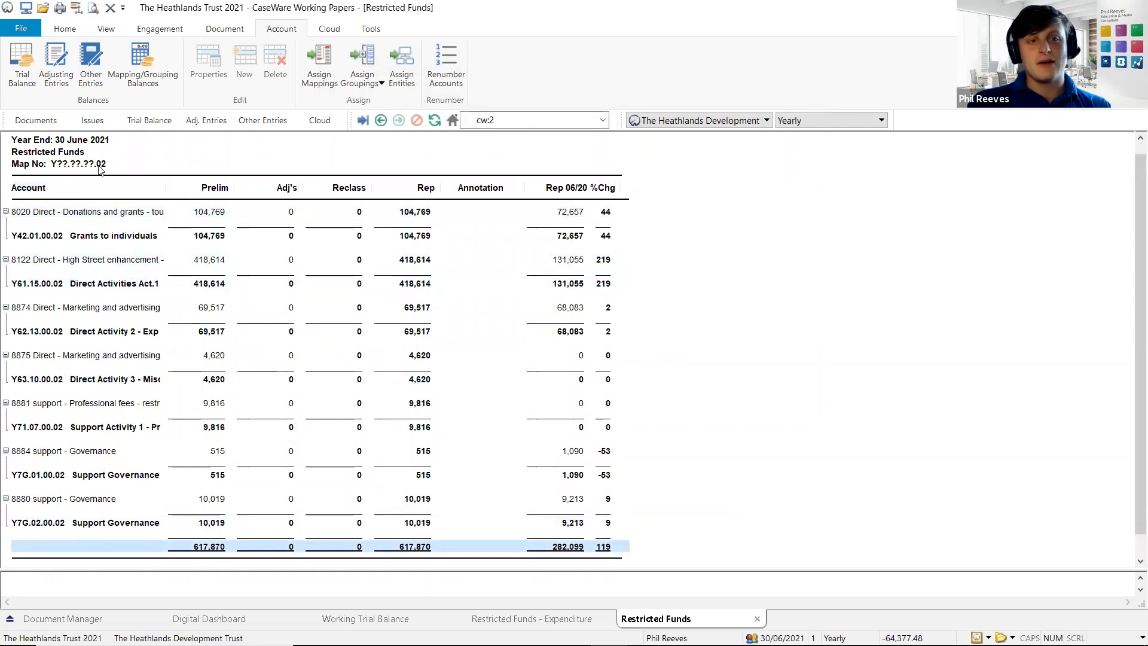
Review the starting group in the Restricted Funds leadsheet's properties and set the document format to Account balances with totals.
right_click(568, 332)
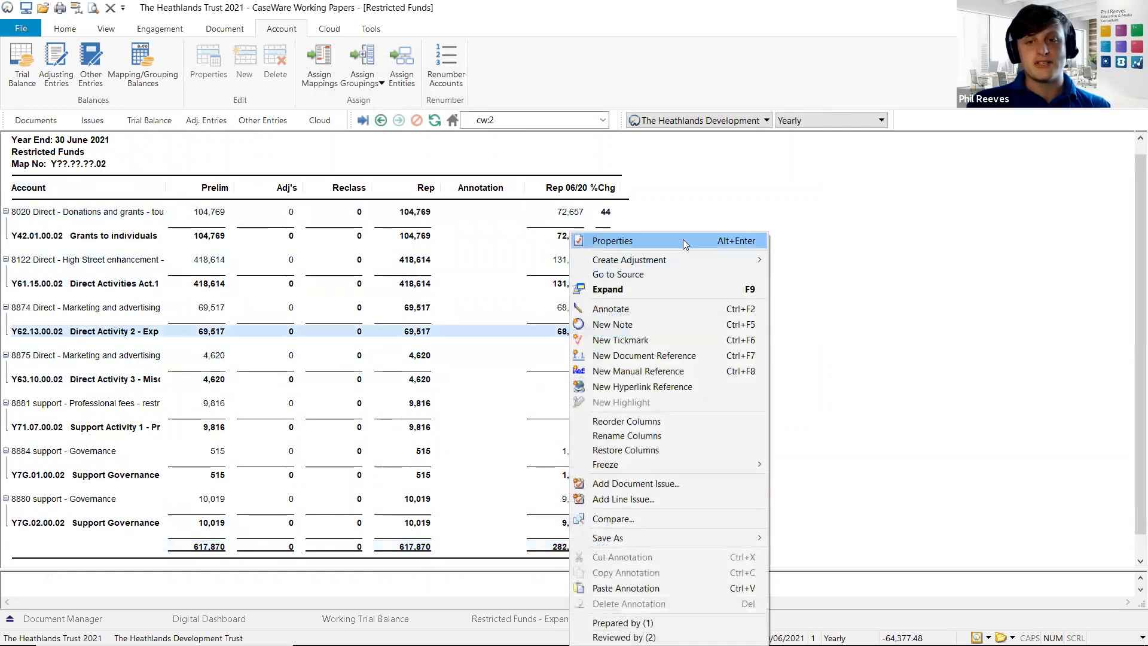
left_click(684, 242)
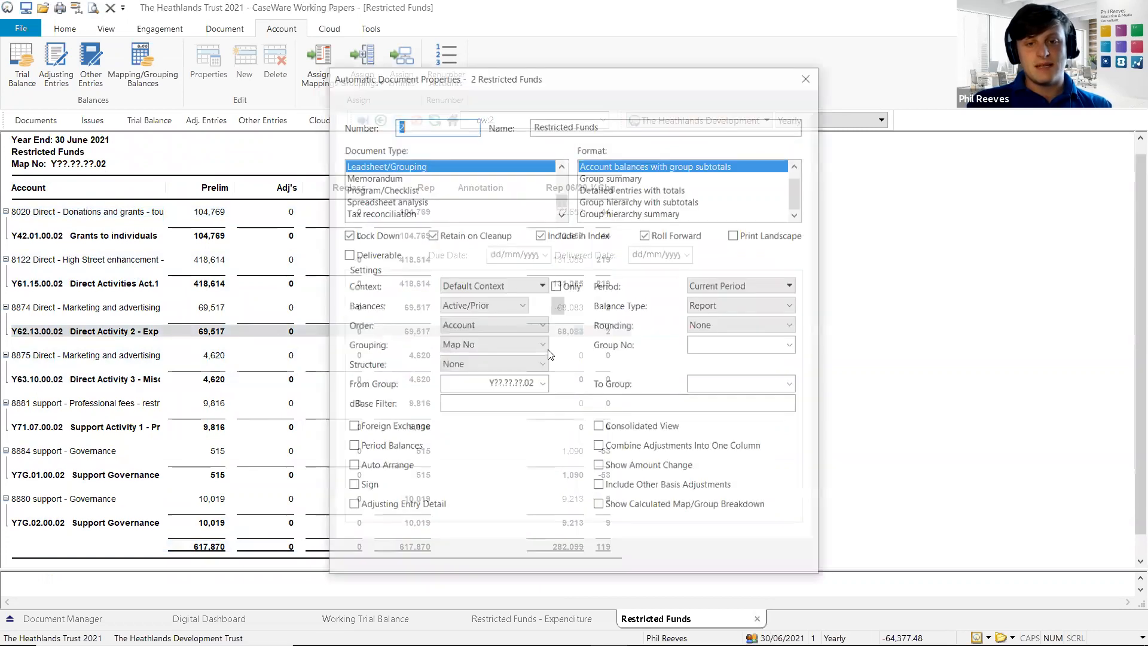
left_click_drag(487, 384, 541, 386)
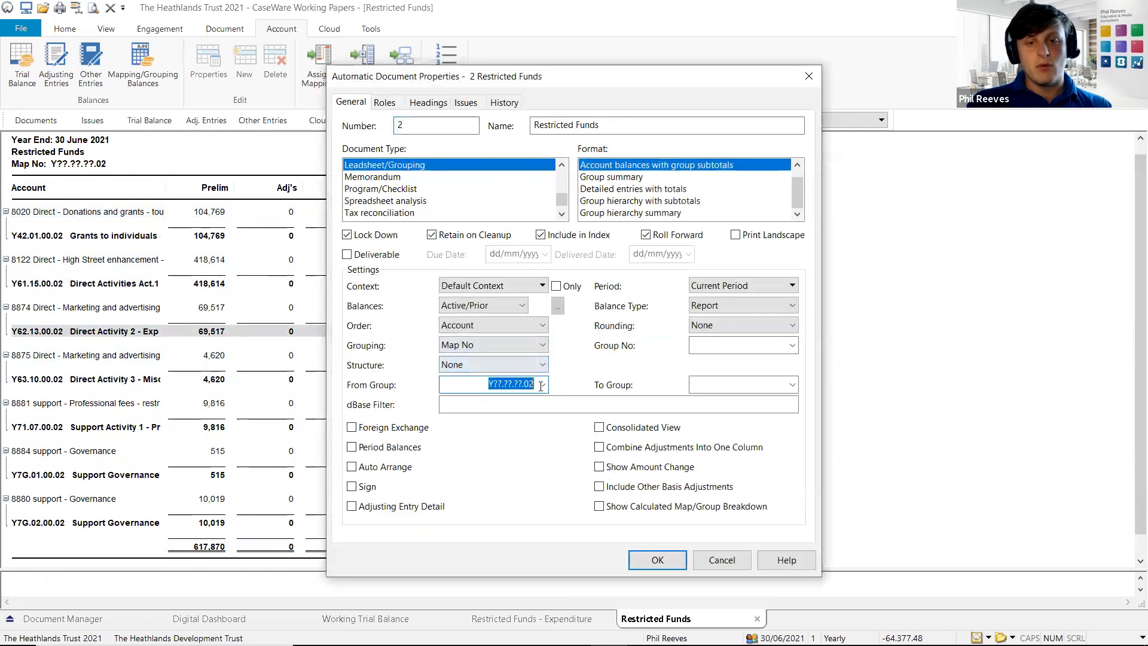
left_click(489, 385)
double_click(498, 384)
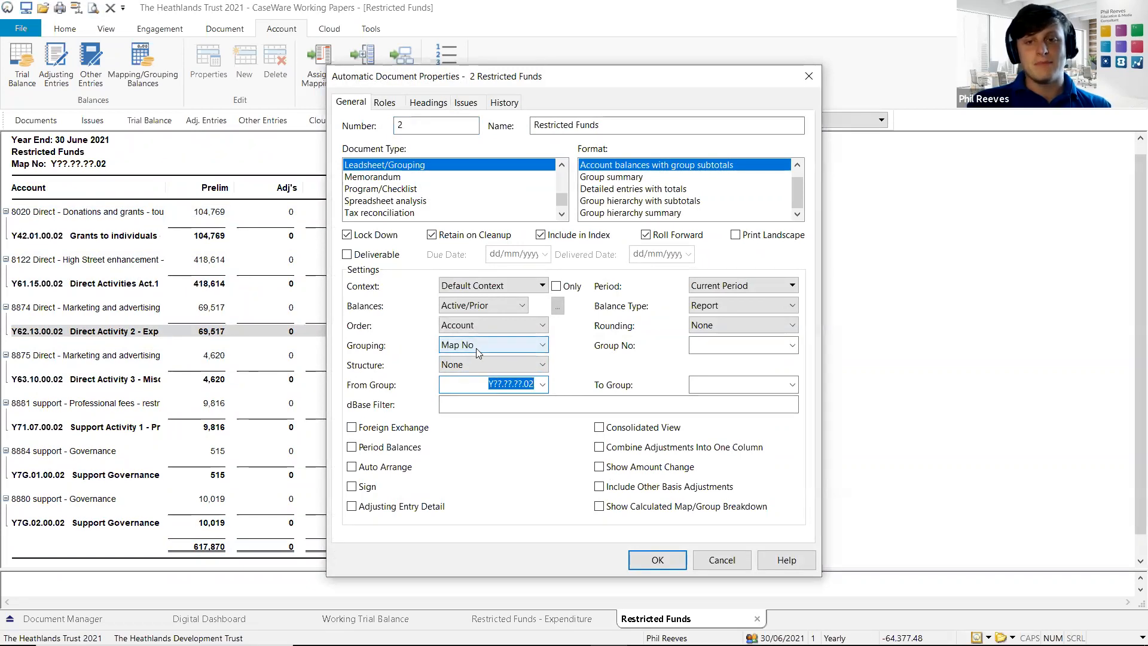
left_click(798, 166)
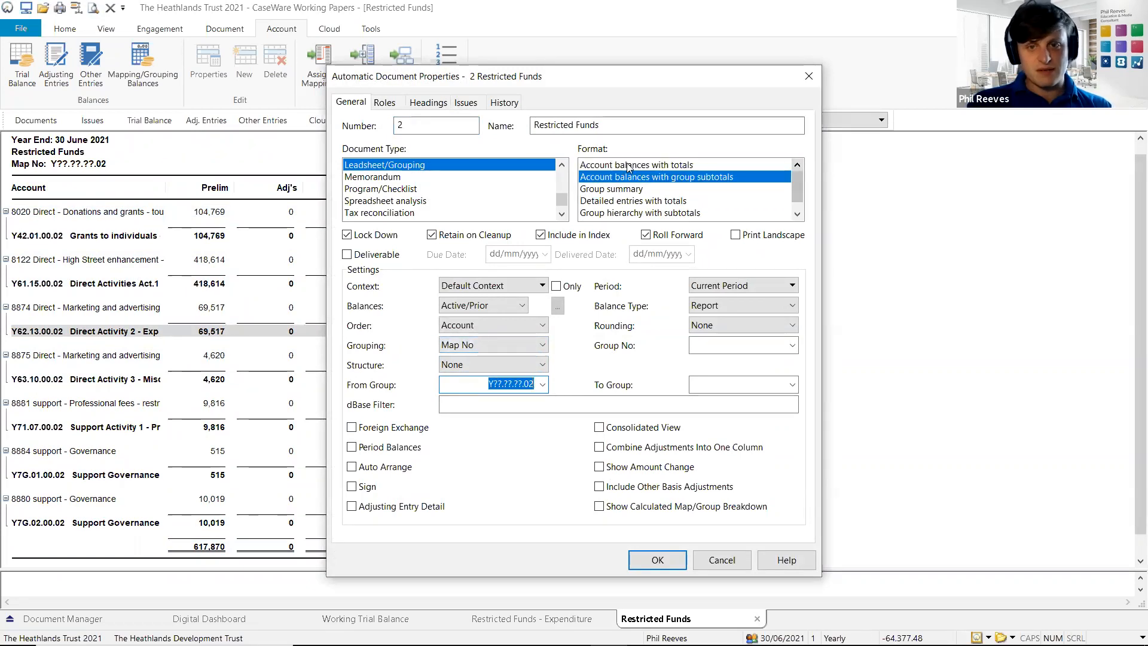
left_click(624, 165)
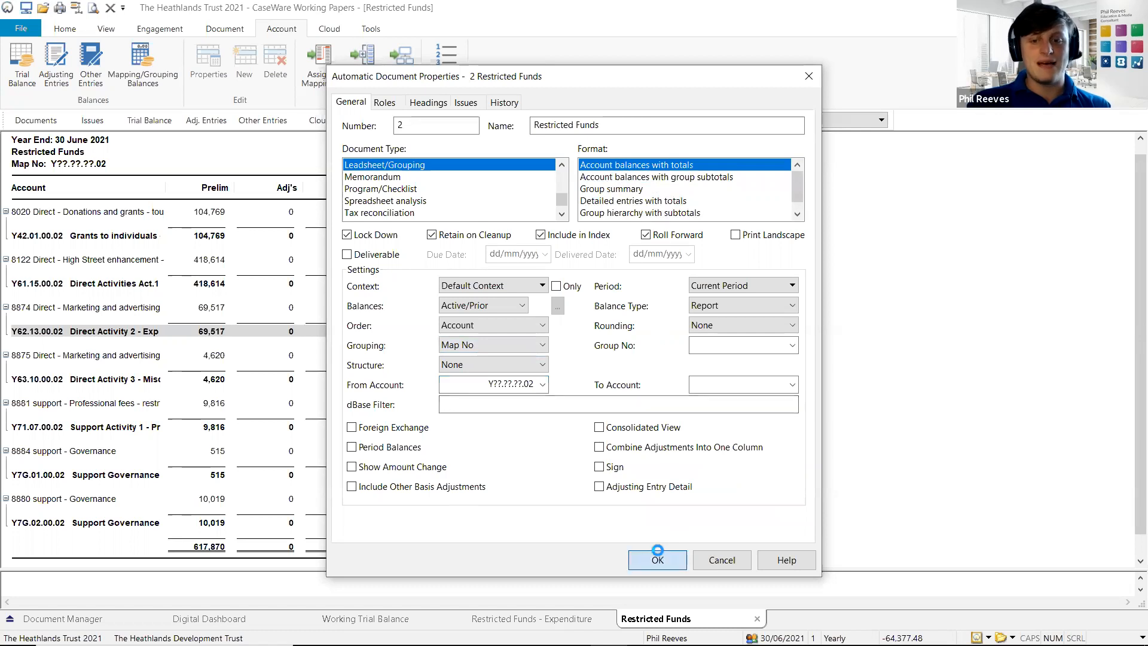
left_click(657, 557)
Set the Restricted Funds leadsheet's format back to Account balances with group subtotals in its document properties.
right_click(172, 225)
left_click(640, 215)
double_click(657, 206)
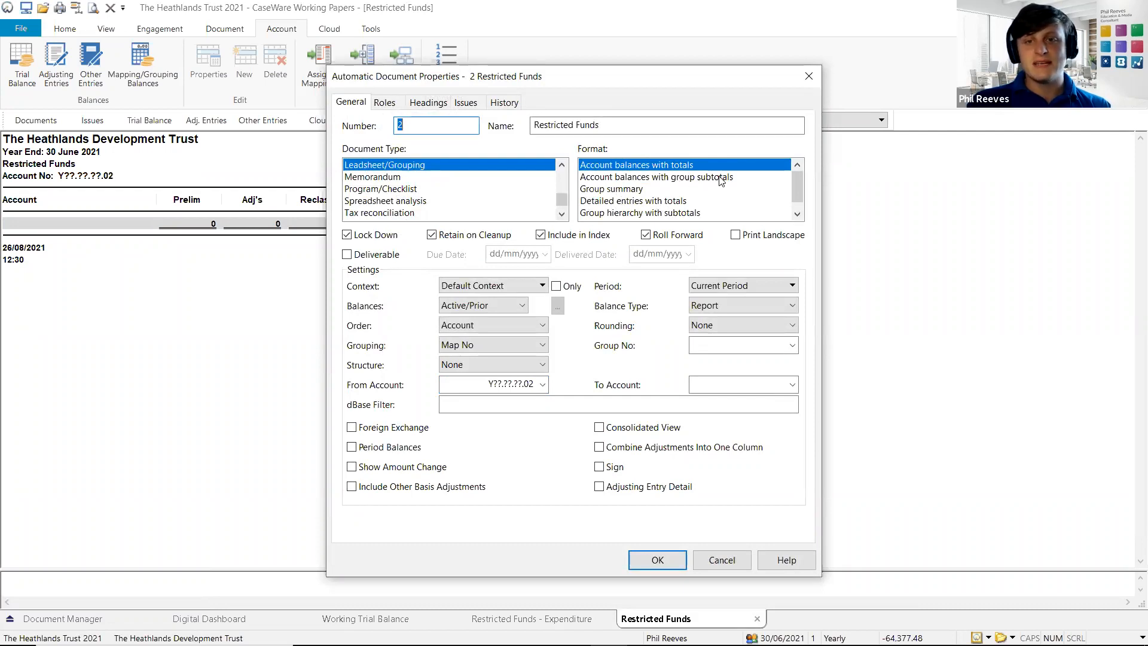
left_click(701, 179)
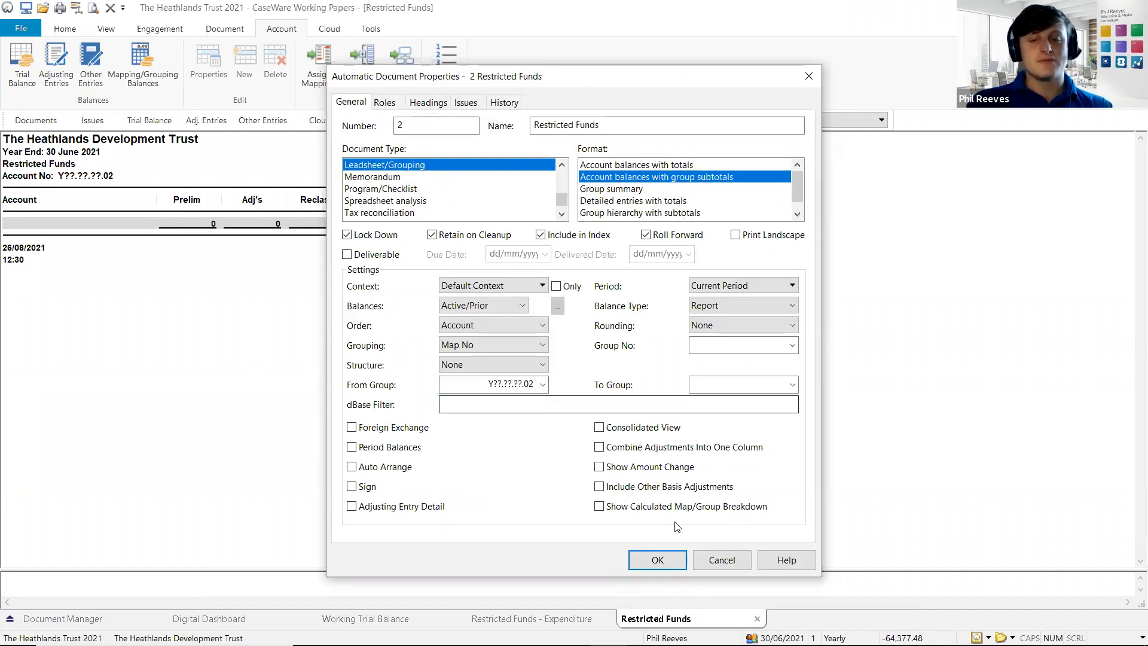
left_click(658, 559)
key("Escape")
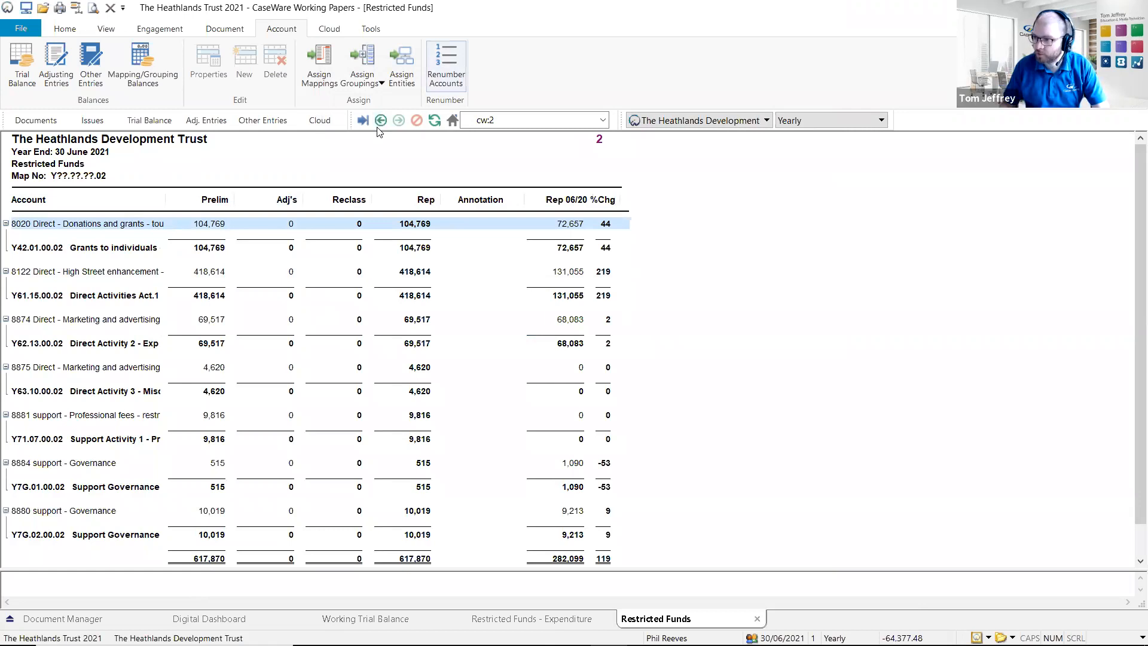
key("alt+Tab")
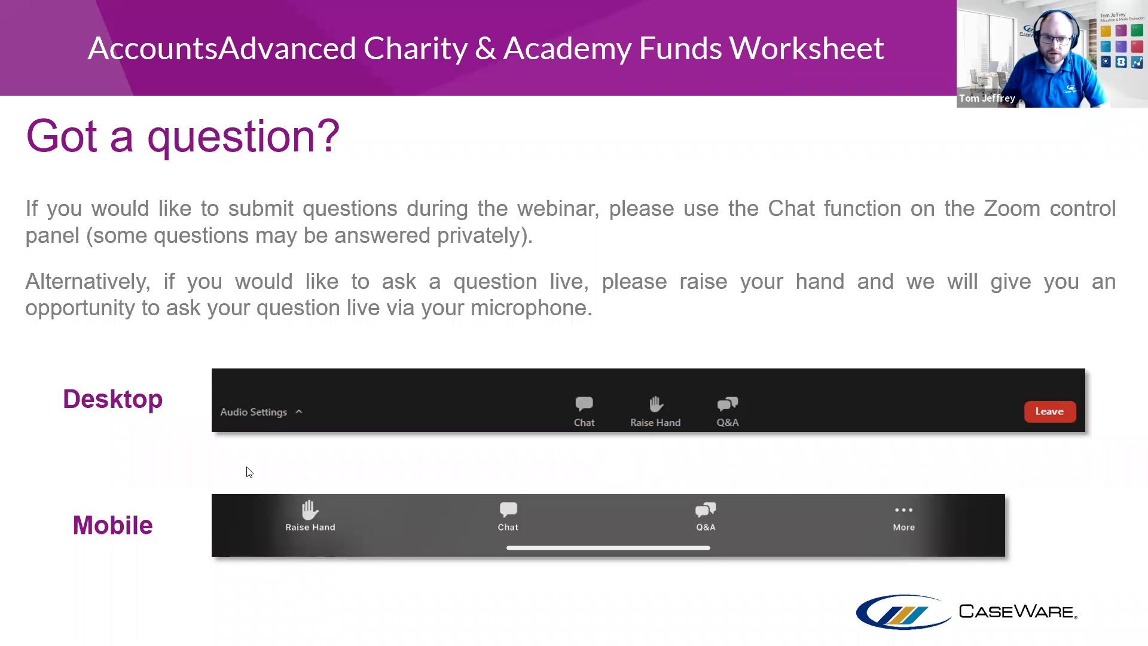
left_click(685, 347)
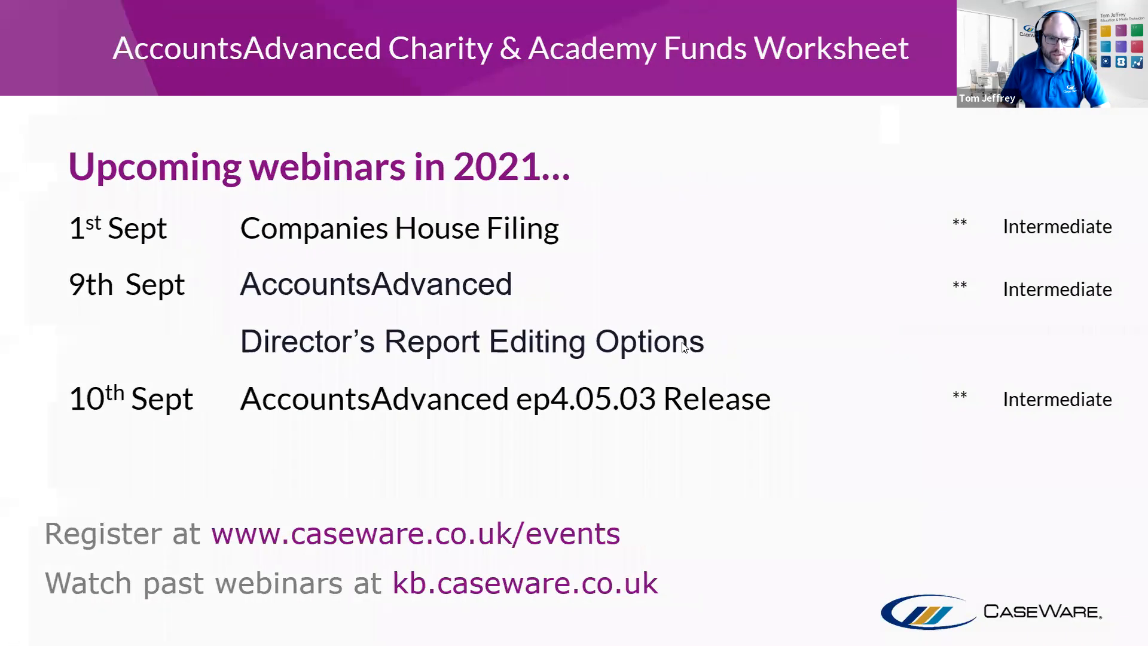